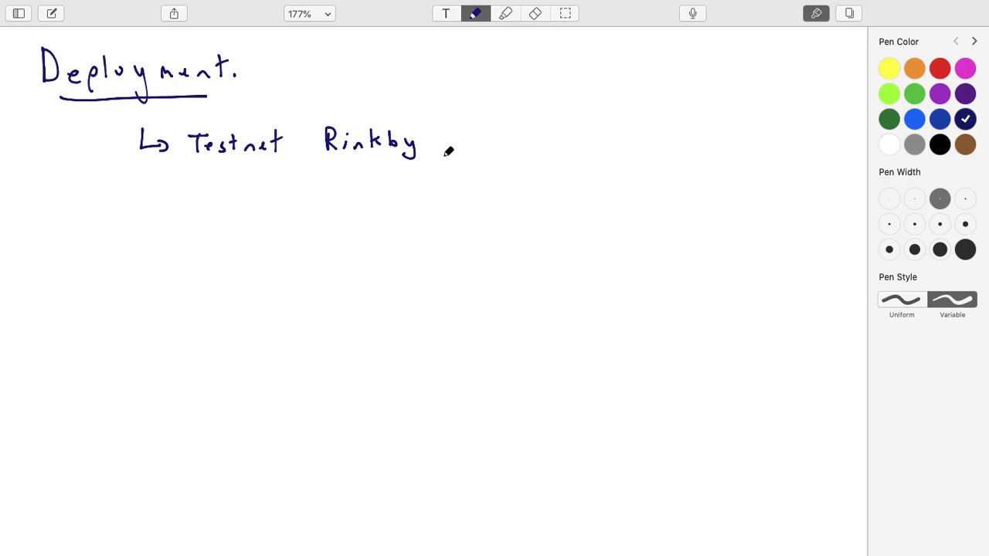
- Add a pen dot near the Testnet Rinkby note, then undo the stray curved stroke under the arrow
left_click(206, 122)
left_click_drag(145, 188, 167, 192)
key("super+z")
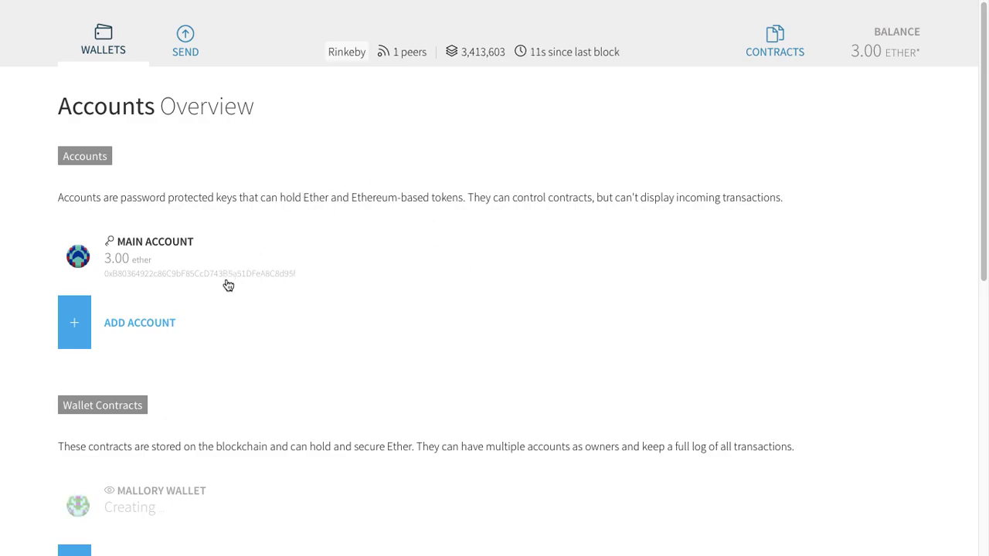
scroll(246, 321, "down", 5)
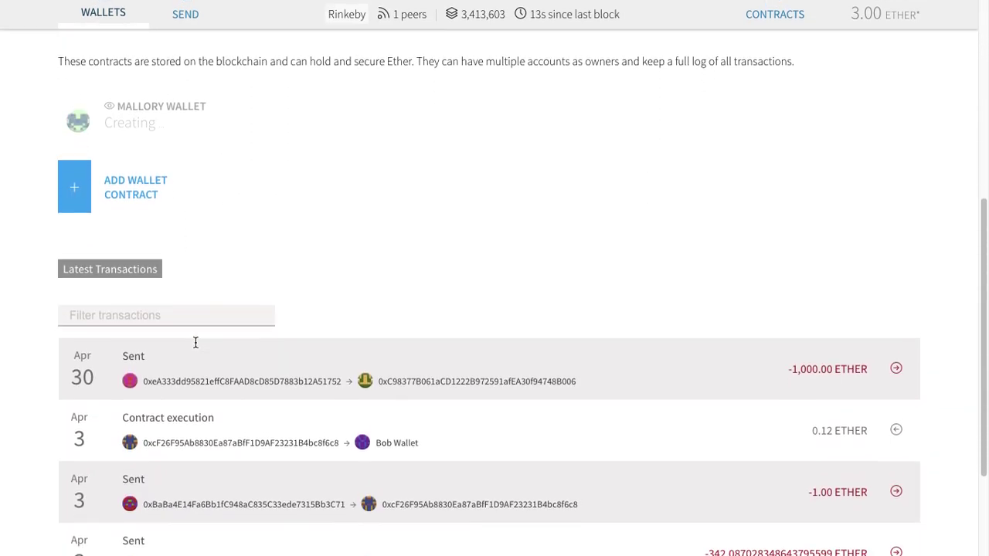
scroll(196, 342, "up", 2)
scroll(250, 274, "up", 1)
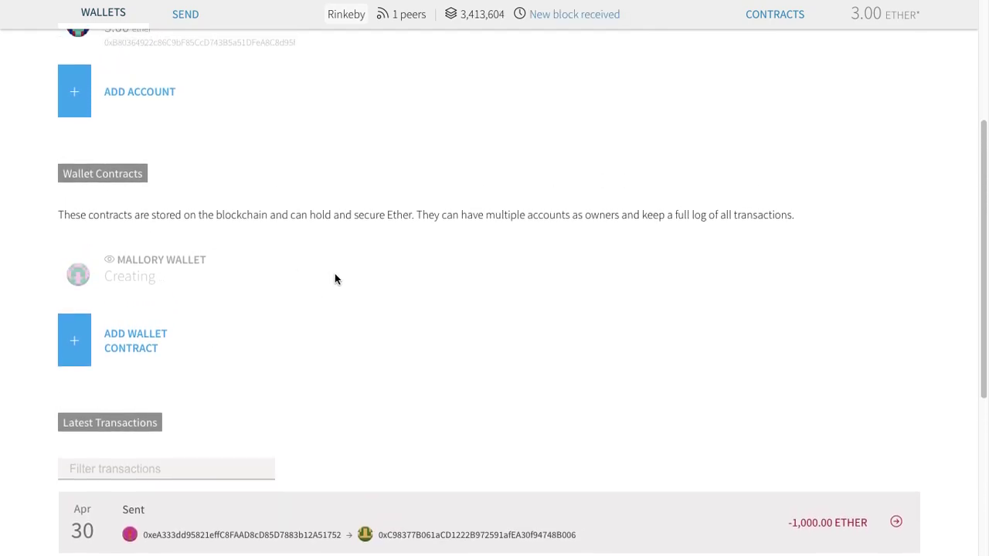
scroll(391, 200, "up", 2)
scroll(392, 201, "up", 3)
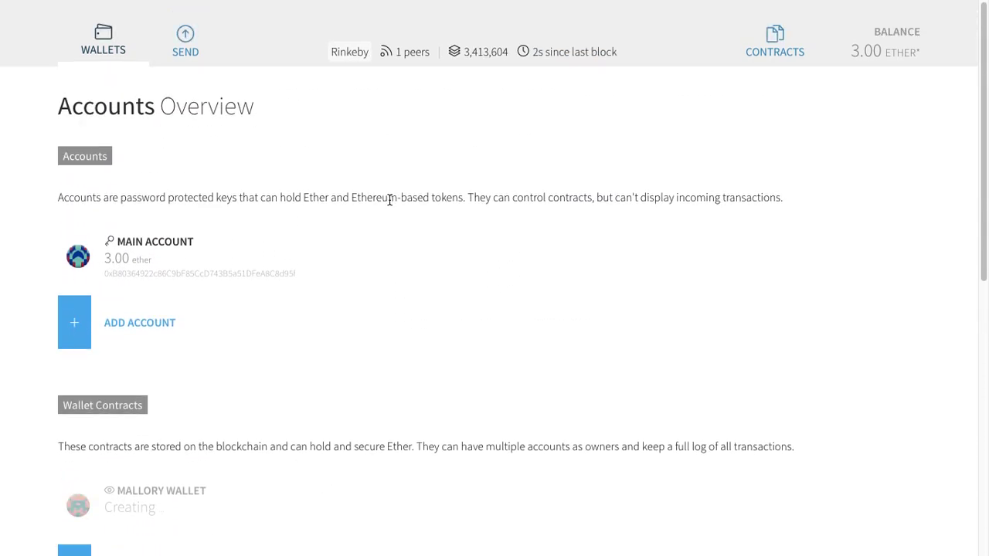
scroll(388, 201, "down", 5)
scroll(305, 255, "up", 2)
scroll(104, 320, "down", 1)
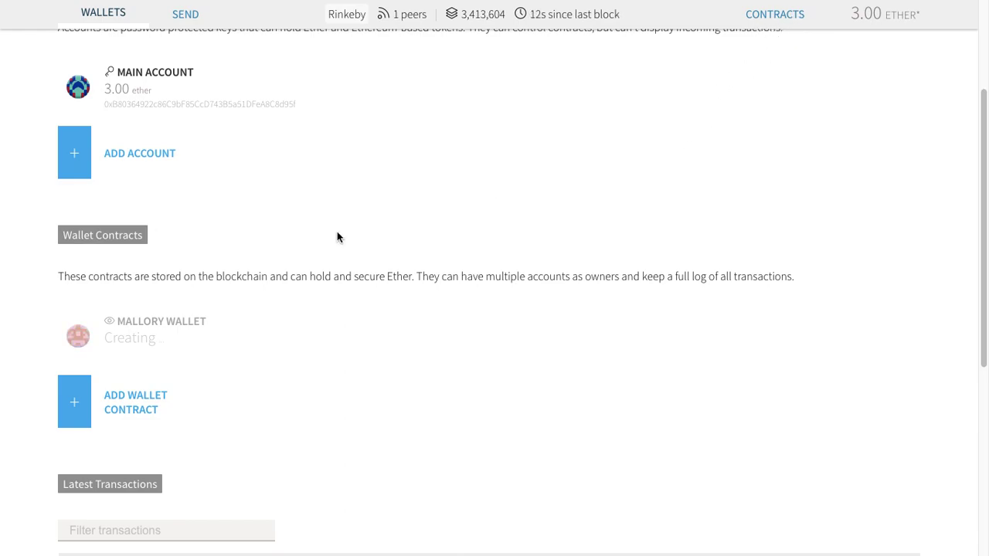
scroll(123, 139, "up", 3)
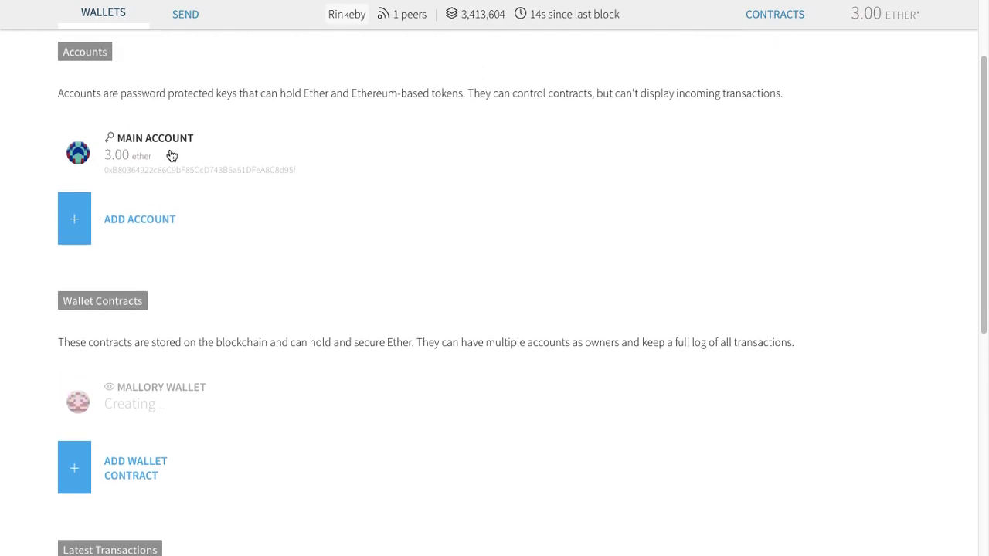
scroll(105, 323, "up", 2)
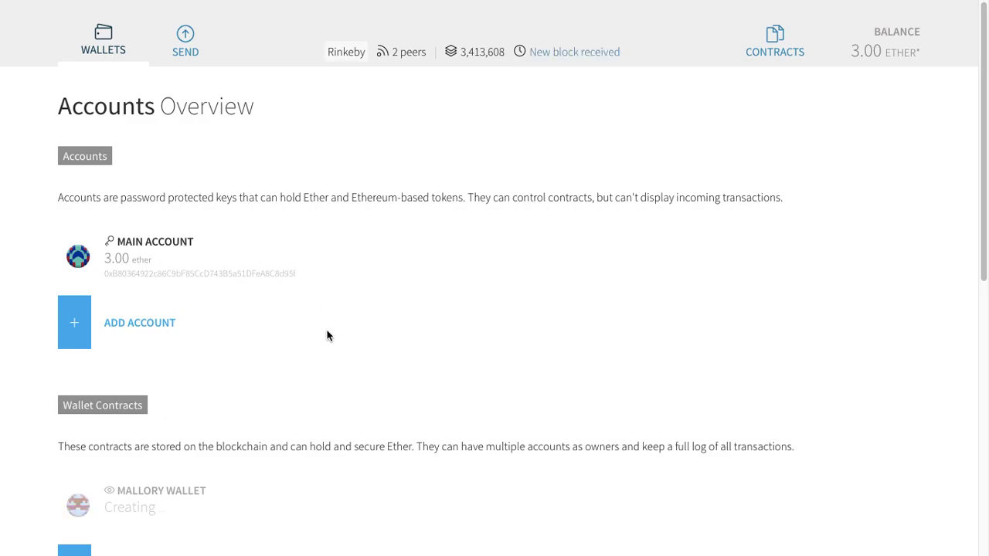
scroll(219, 258, "down", 3)
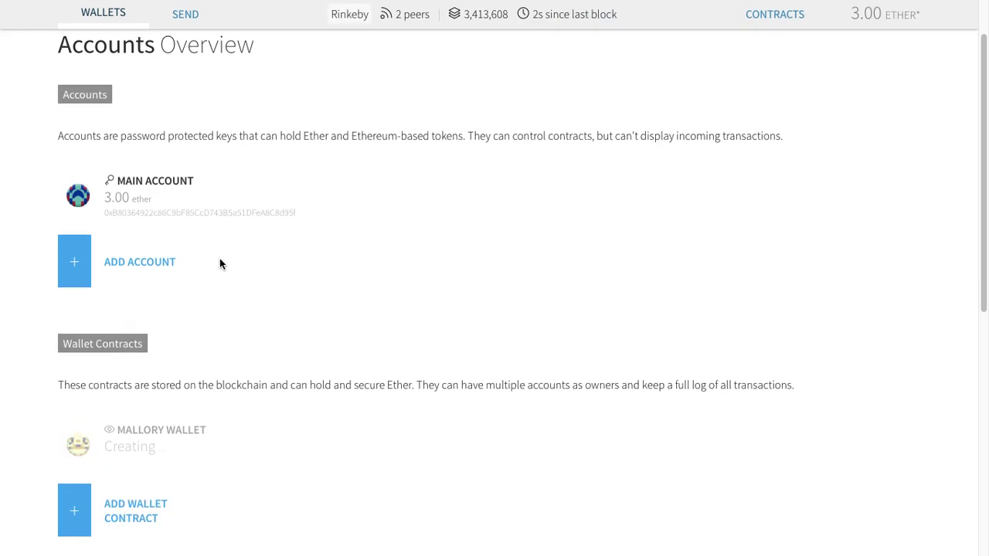
scroll(232, 255, "up", 2)
scroll(237, 258, "down", 7)
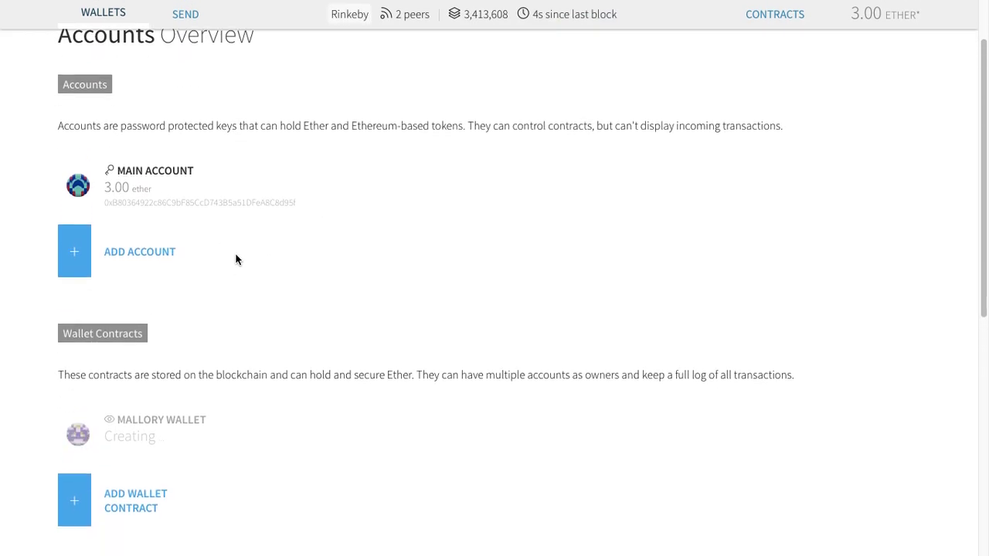
scroll(231, 247, "up", 2)
scroll(240, 274, "up", 4)
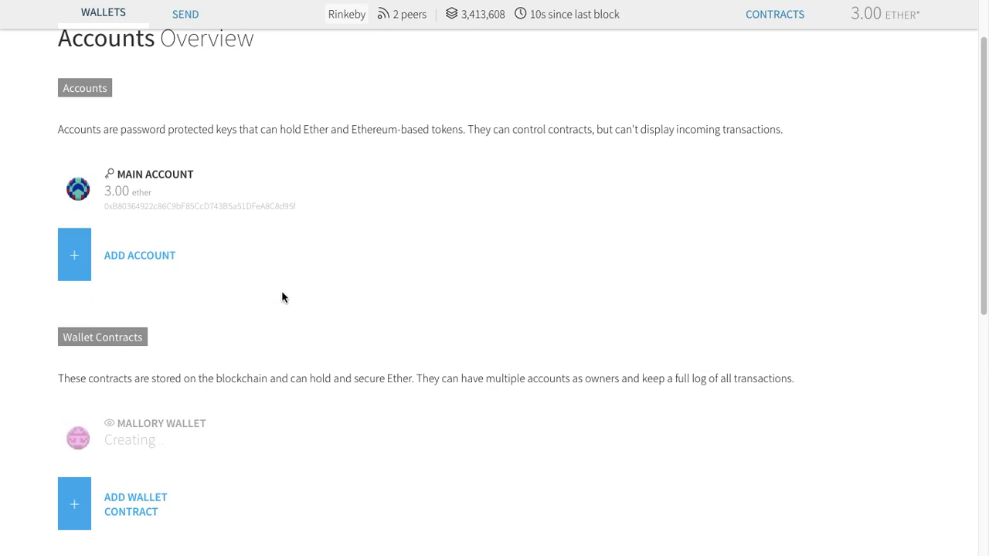
scroll(280, 293, "down", 1)
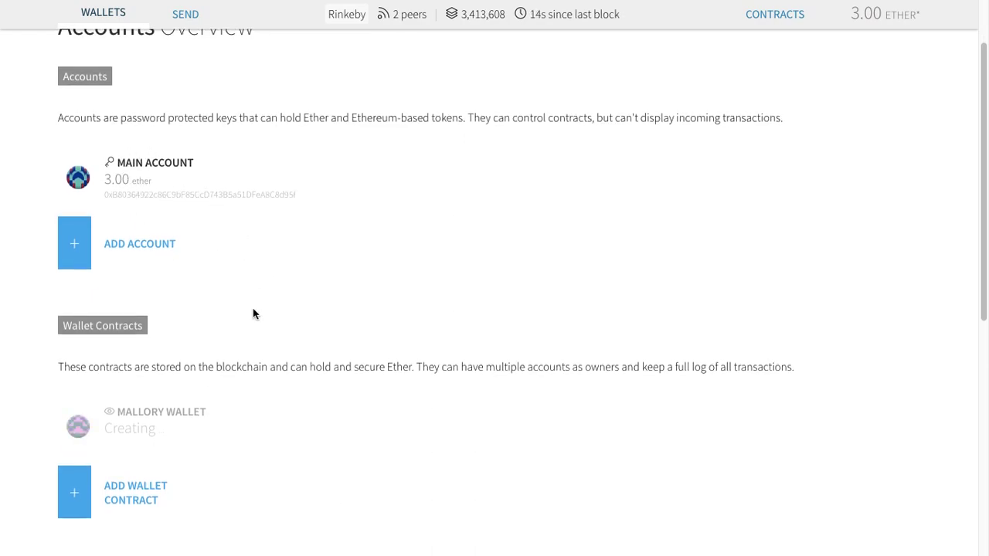
scroll(223, 342, "down", 2)
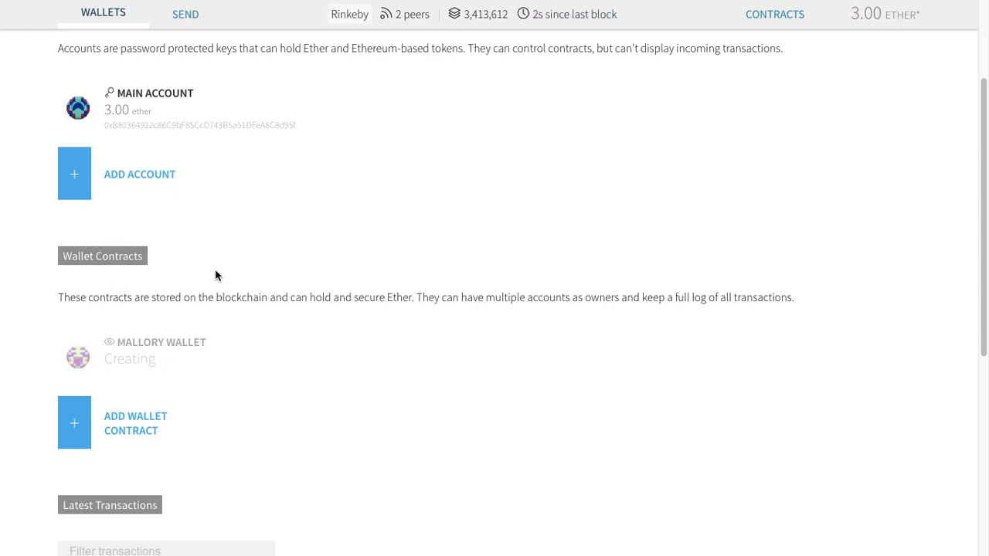
scroll(334, 278, "up", 3)
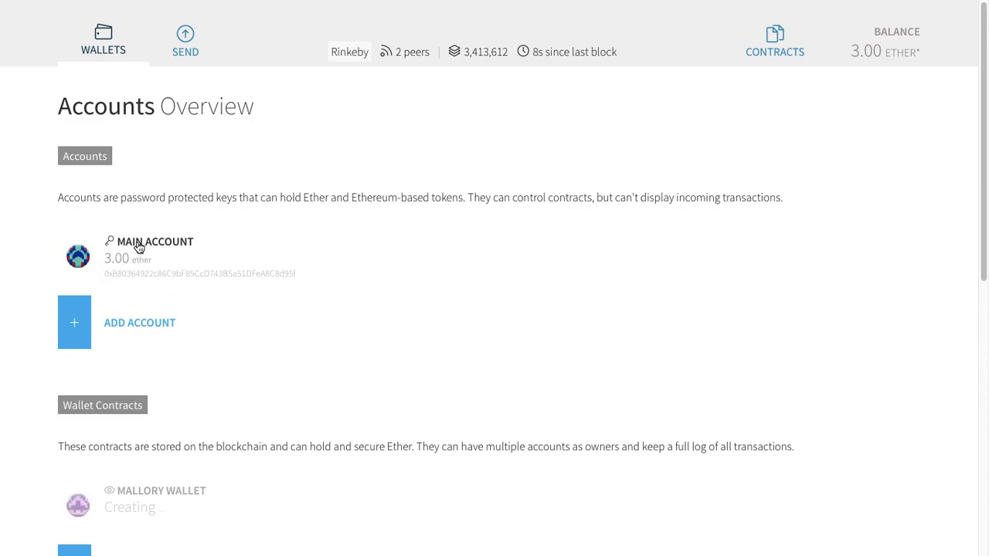
scroll(146, 280, "down", 1)
scroll(146, 280, "down", 3)
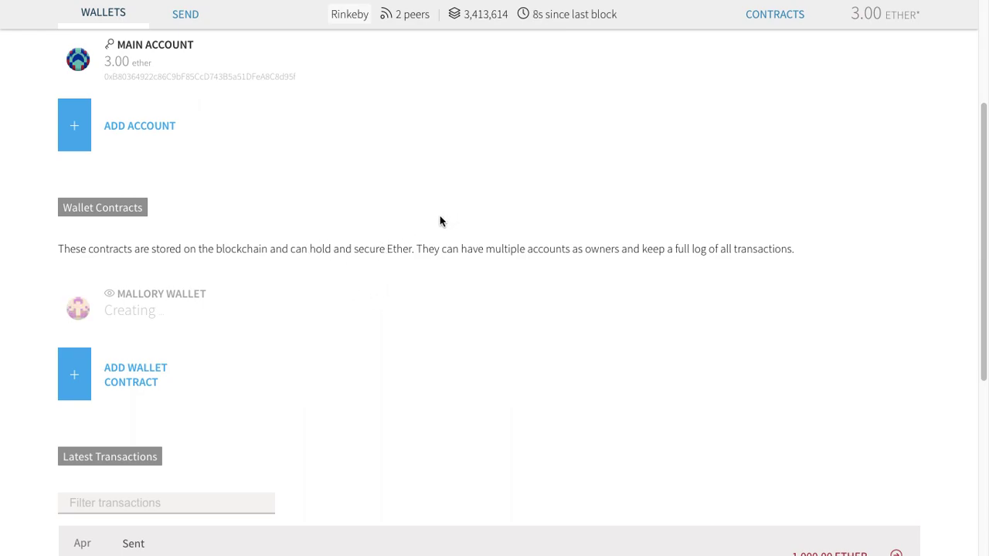
scroll(283, 287, "up", 2)
scroll(214, 313, "down", 3)
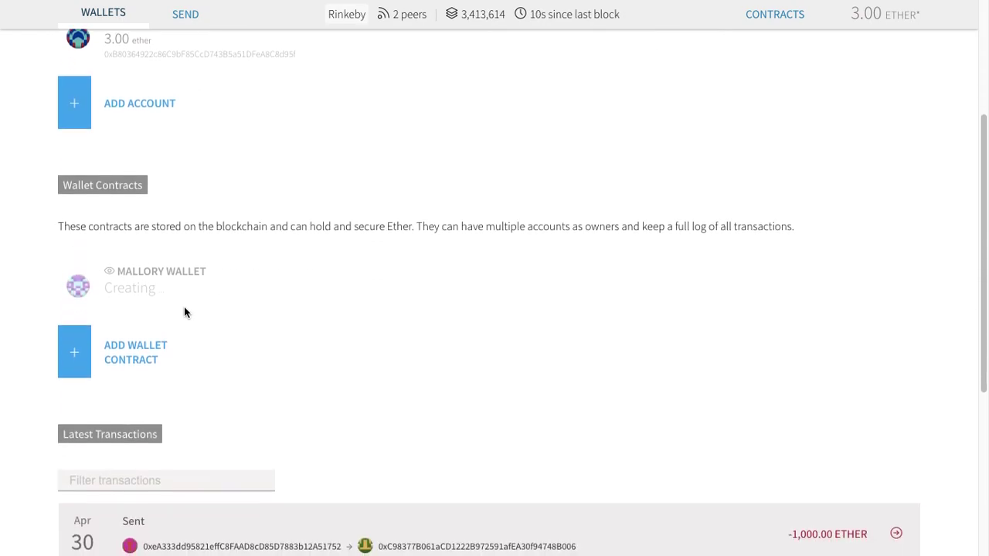
scroll(184, 312, "up", 1)
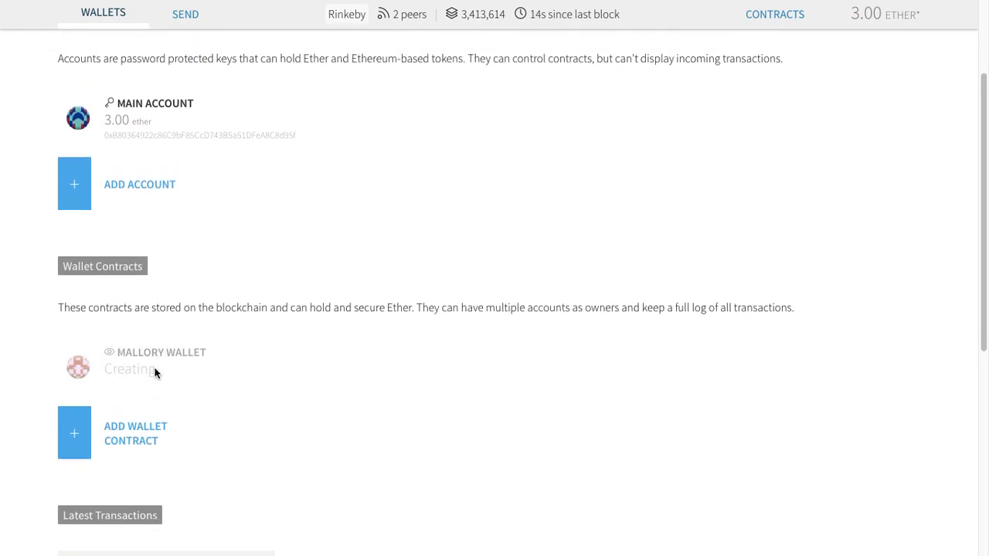
scroll(147, 363, "down", 1)
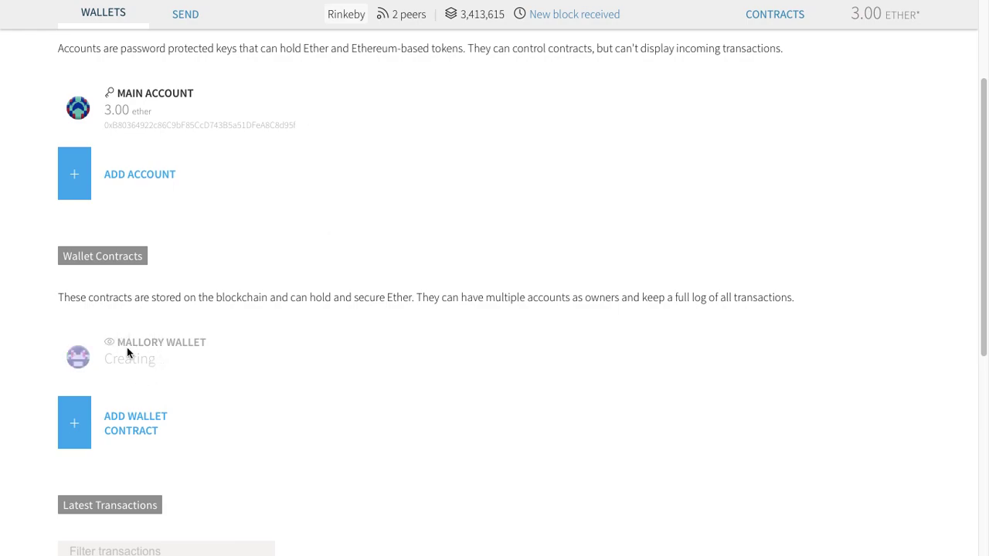
scroll(170, 301, "up", 1)
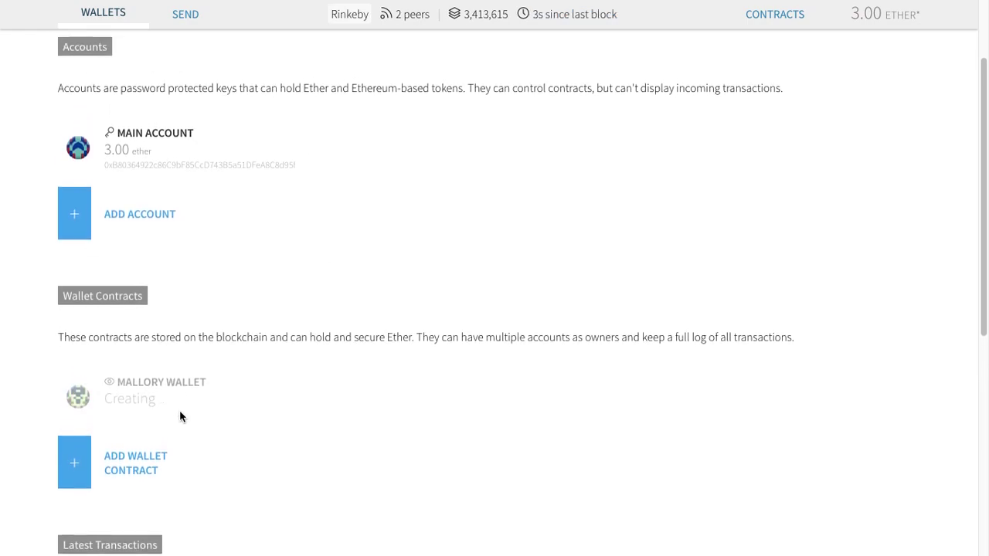
scroll(177, 434, "down", 1)
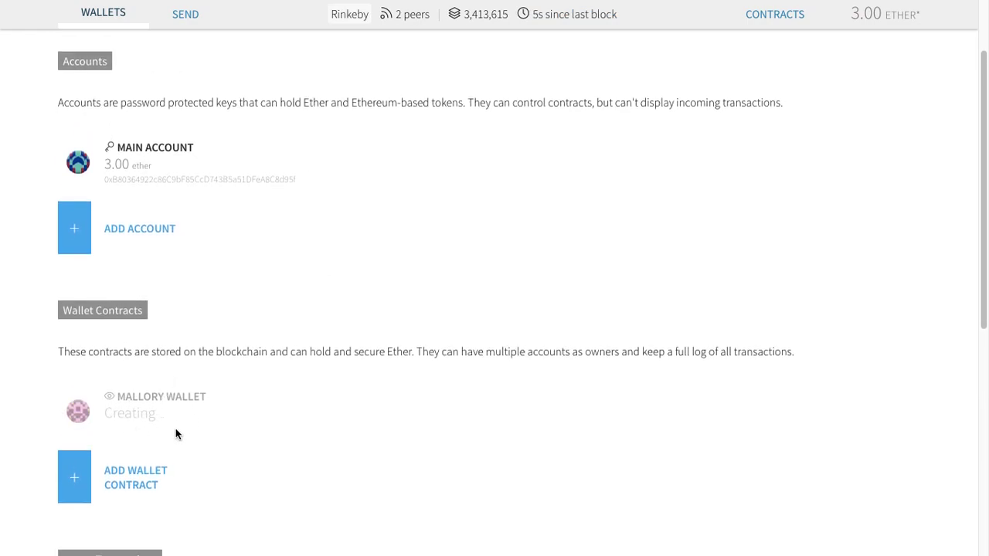
scroll(158, 417, "up", 1)
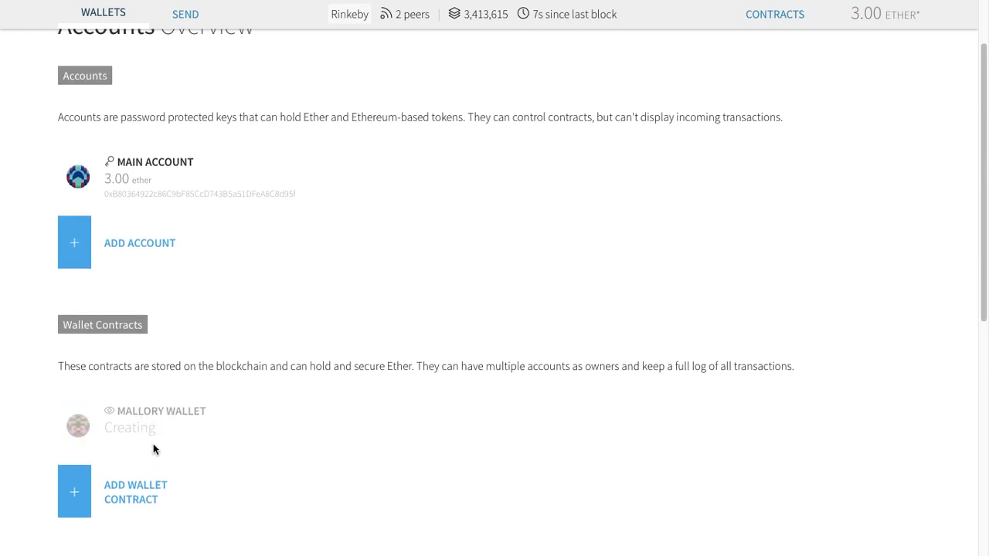
scroll(255, 371, "down", 1)
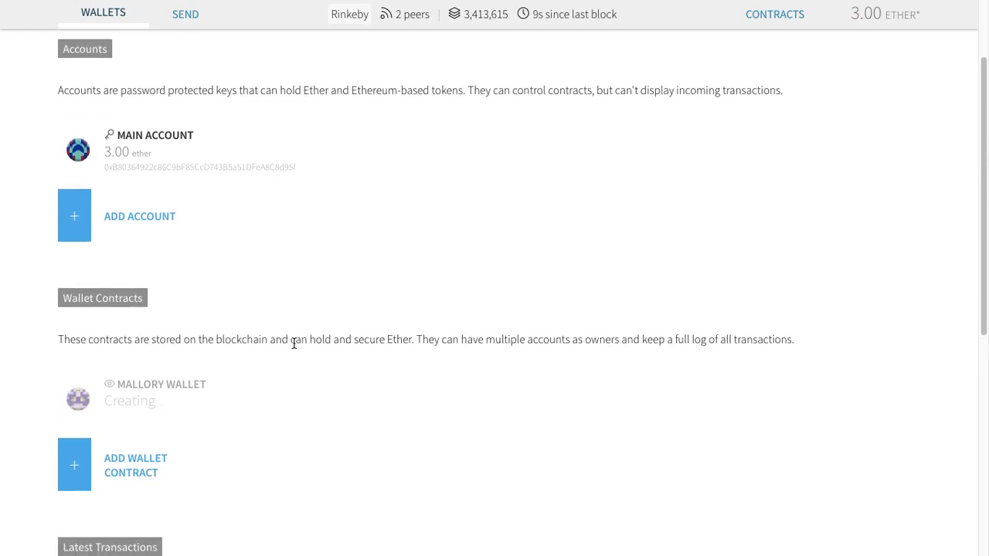
- Start a new wallet contract owned by Main Account and name it Alice
left_click(138, 472)
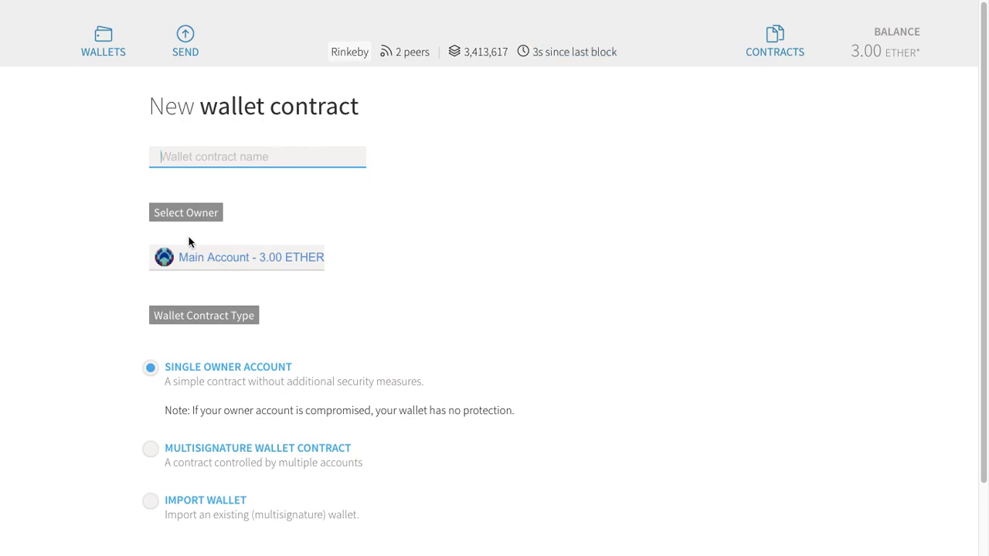
left_click(258, 257)
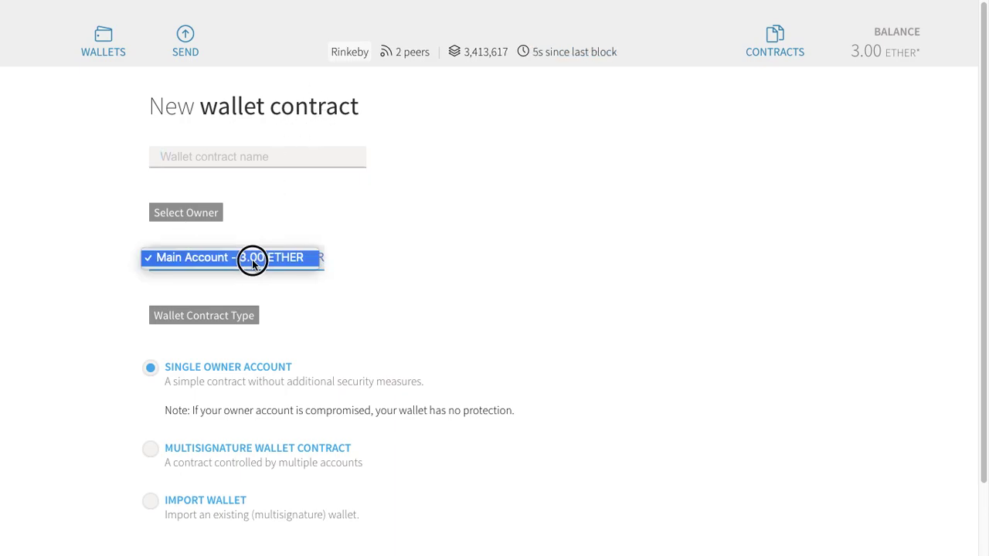
left_click(238, 172)
left_click(257, 157)
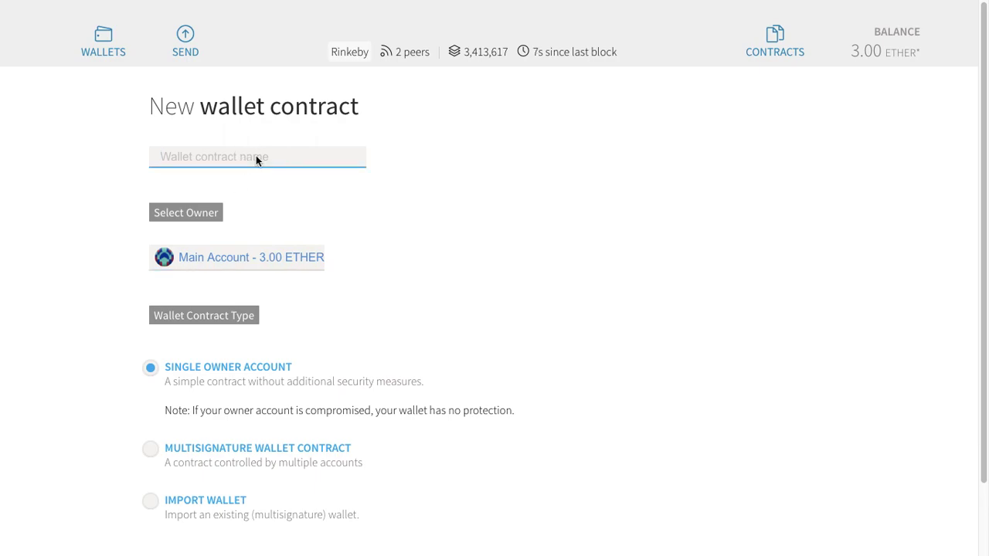
type("Alice")
- Review the single-owner Alice wallet form and submit it with CREATE
scroll(184, 337, "down", 1)
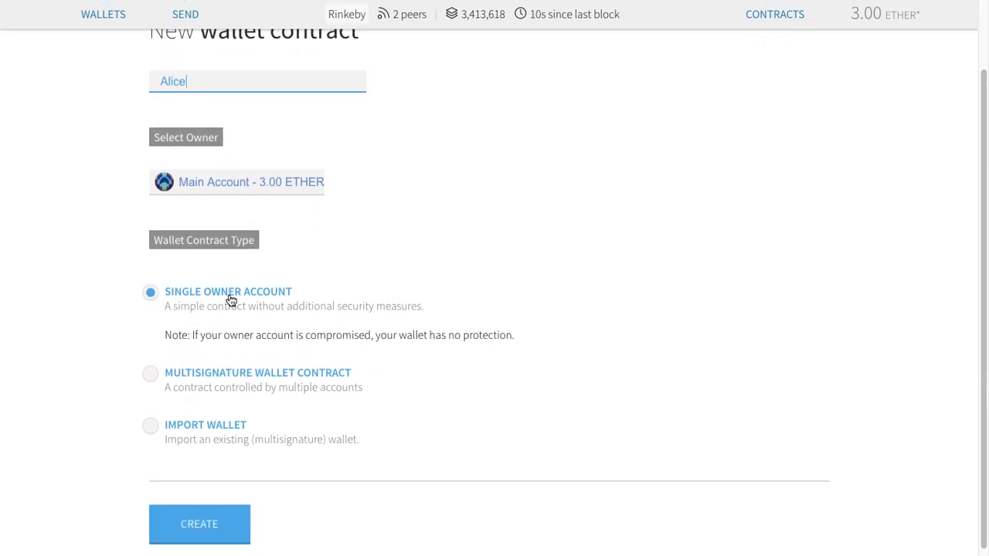
scroll(264, 224, "up", 1)
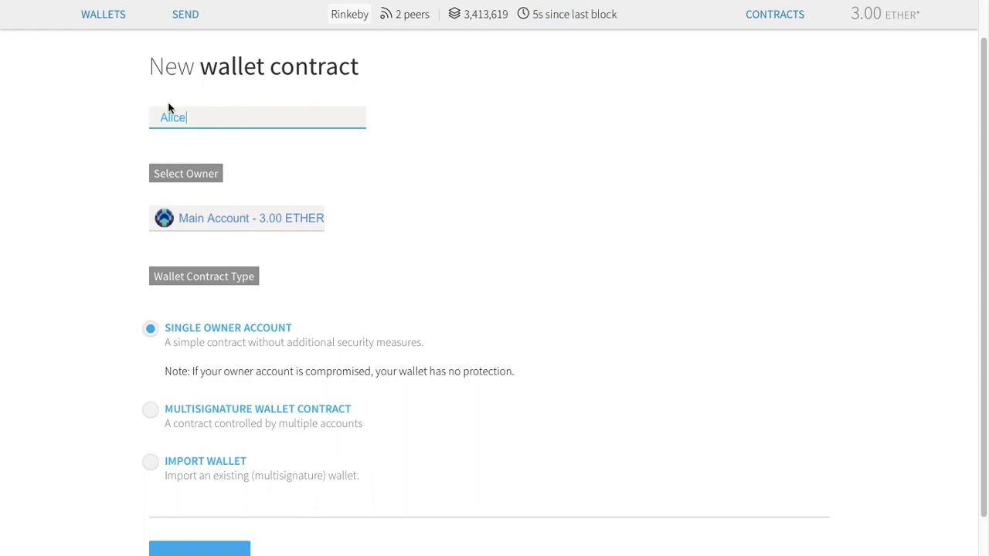
left_click_drag(280, 55, 317, 56)
scroll(178, 117, "down", 2)
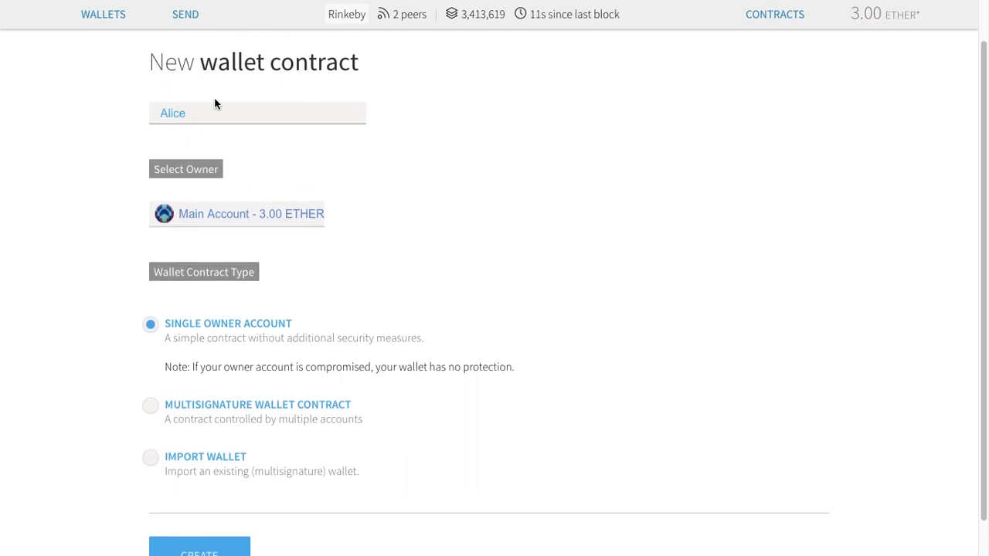
scroll(254, 294, "down", 2)
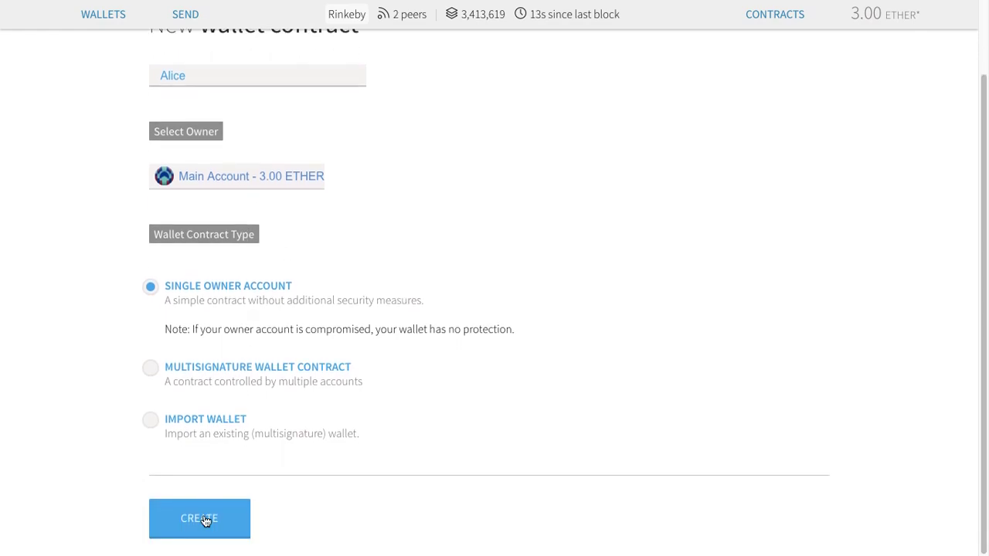
left_click(199, 519)
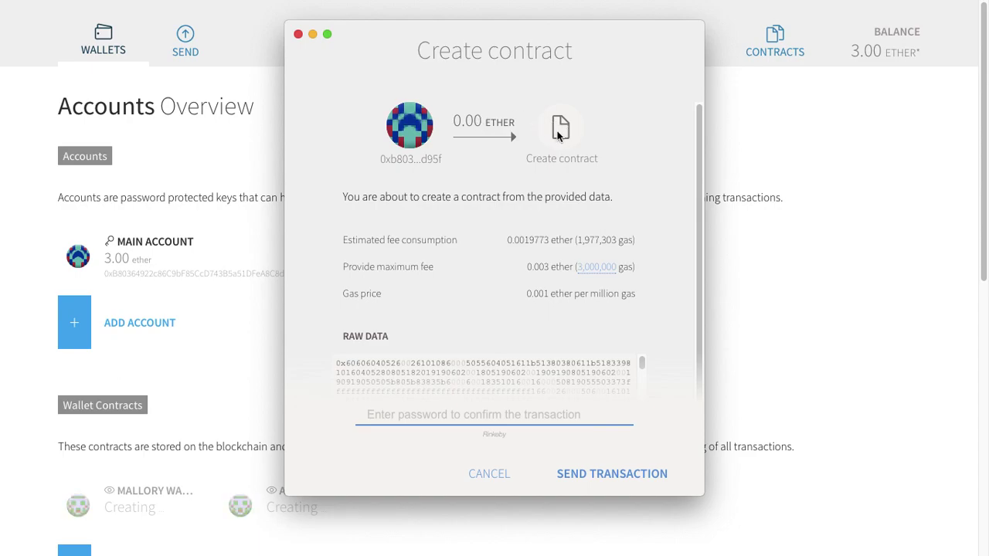
- Bring up the Create contract confirmation and highlight the estimated 1,977,303 gas fee
left_click(486, 121)
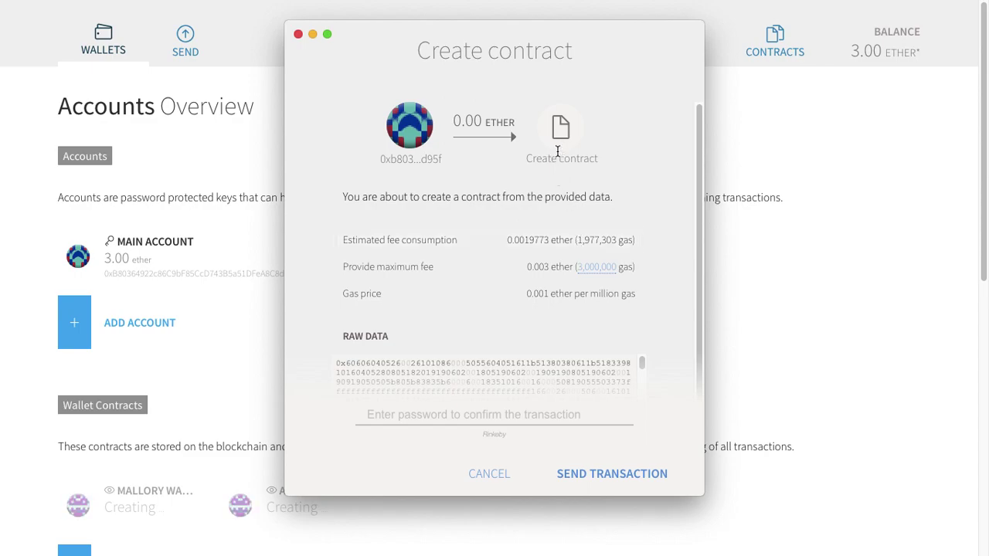
left_click_drag(578, 240, 634, 234)
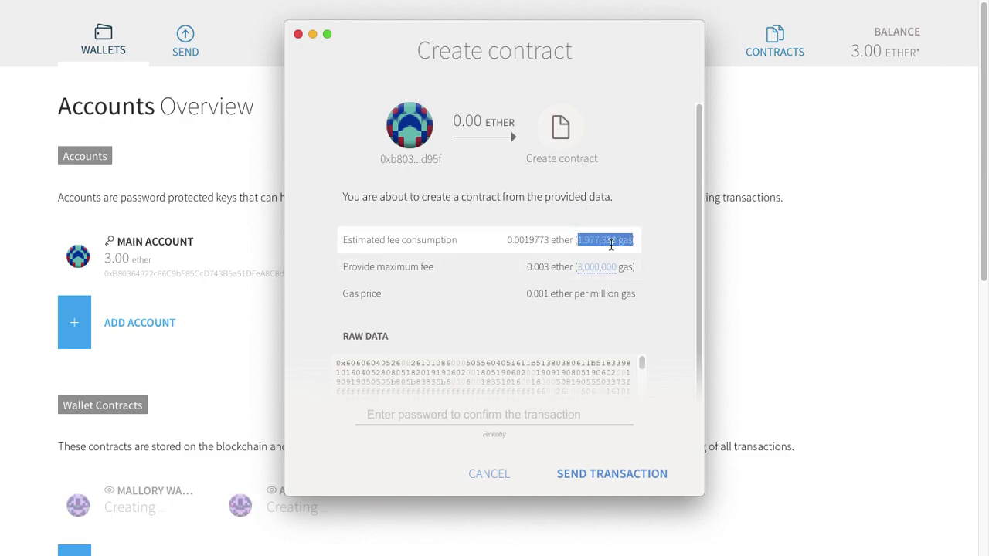
left_click(619, 193)
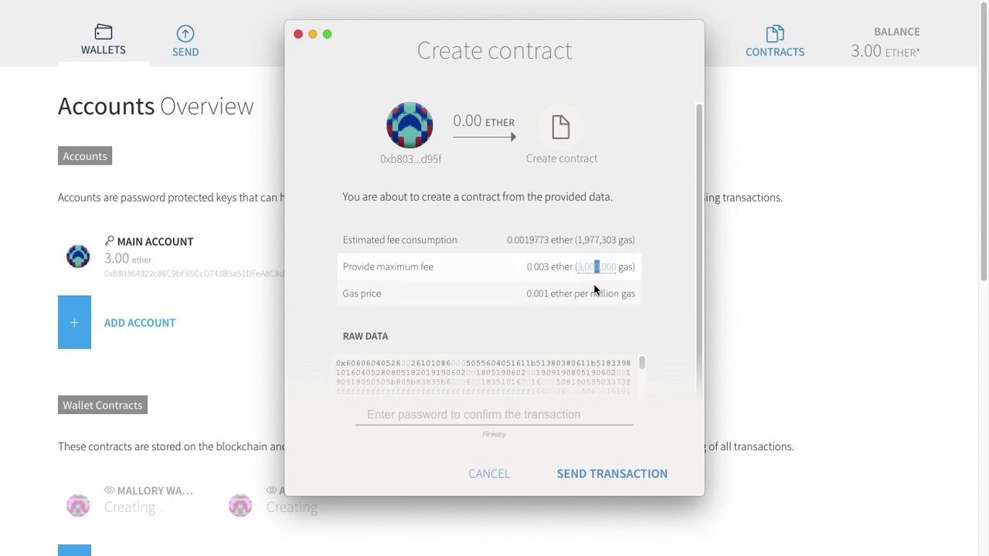
left_click(573, 266)
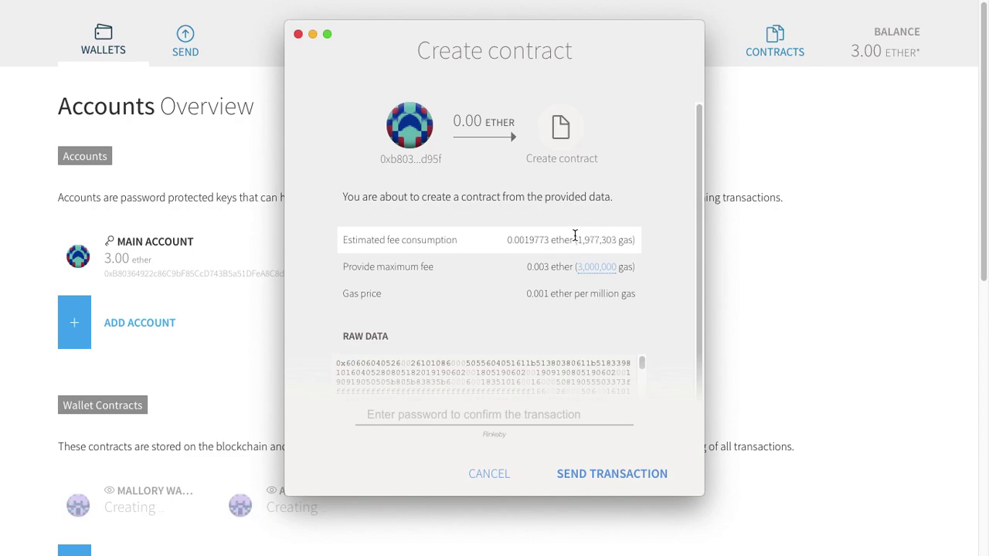
left_click_drag(590, 266, 596, 272)
double_click(596, 272)
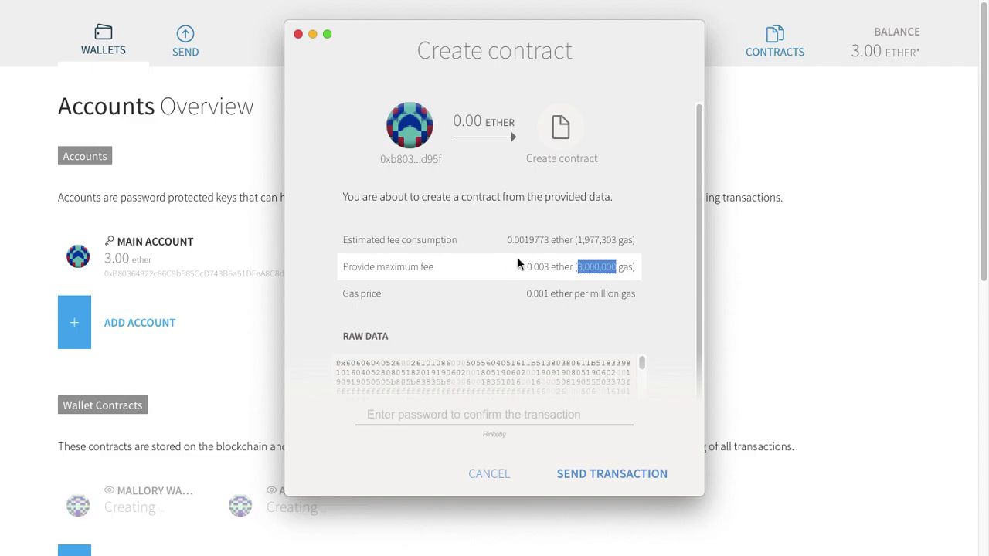
triple_click(549, 267)
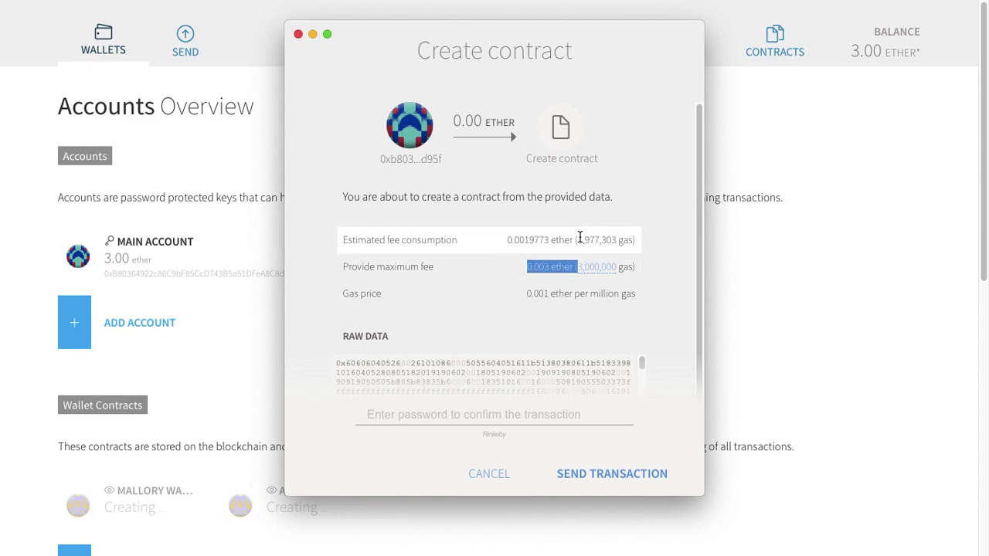
left_click(541, 263)
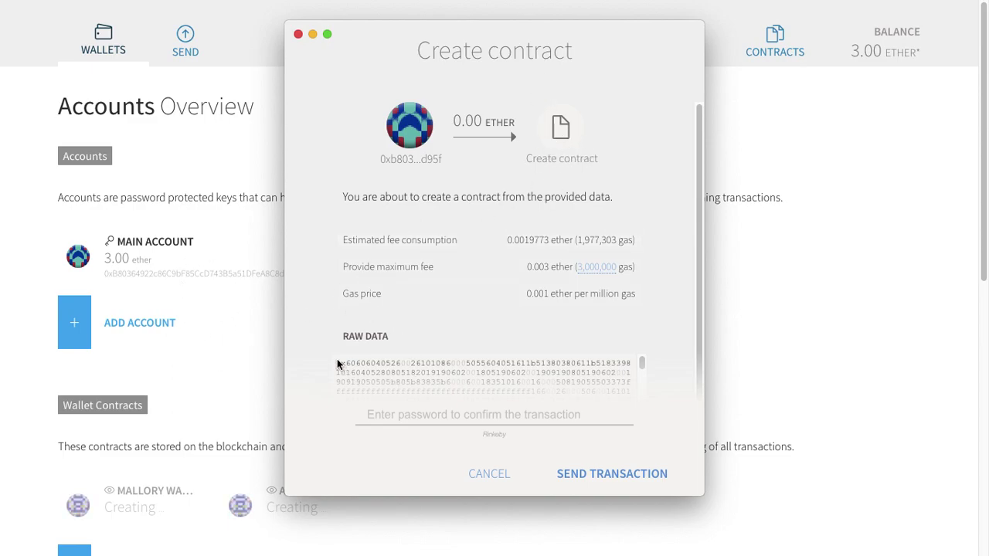
- Inspect the raw data box, then focus the 'Enter password to confirm the transaction' field
left_click(413, 373)
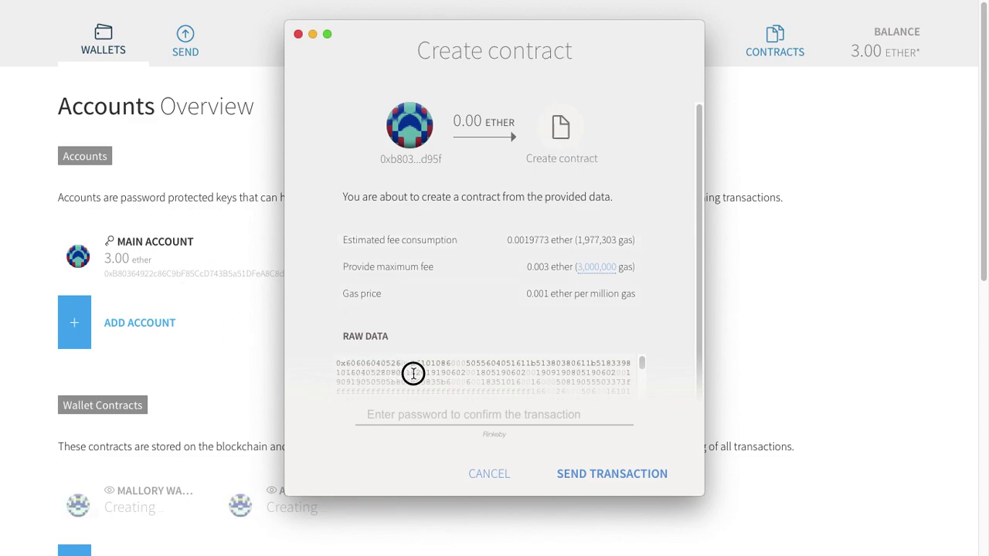
left_click(645, 382)
left_click(510, 418)
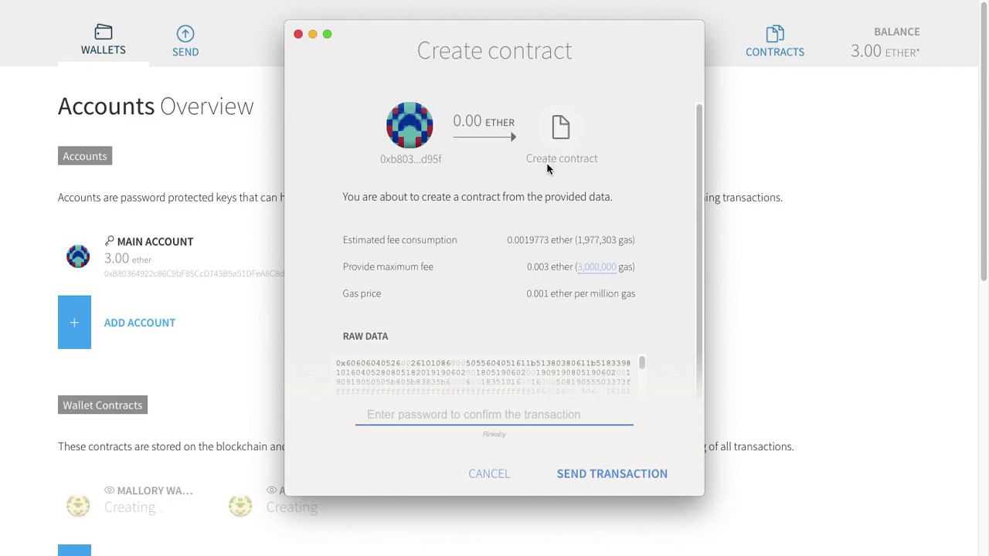
- Enter the account password to send the Alice contract creation, then review the Accounts Overview
type("p")
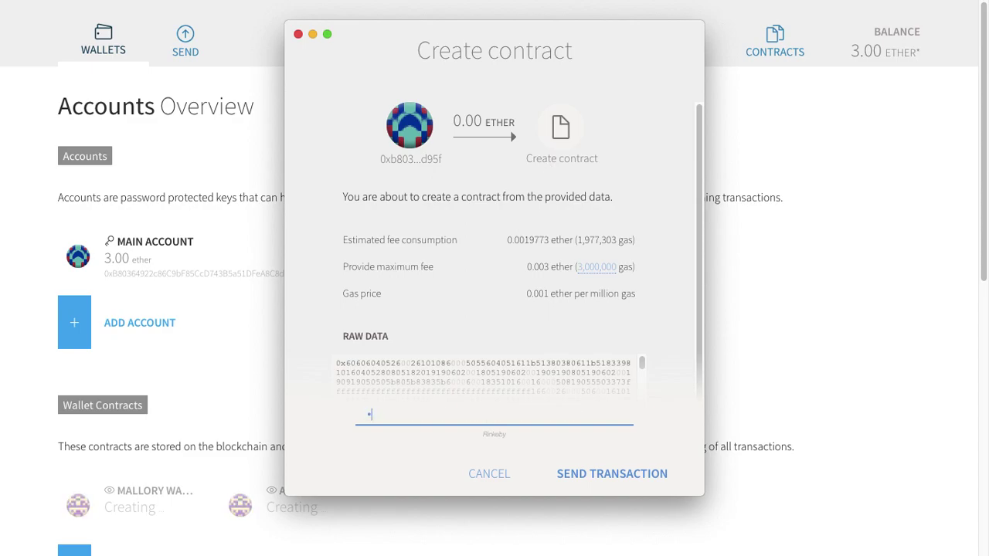
key("Return")
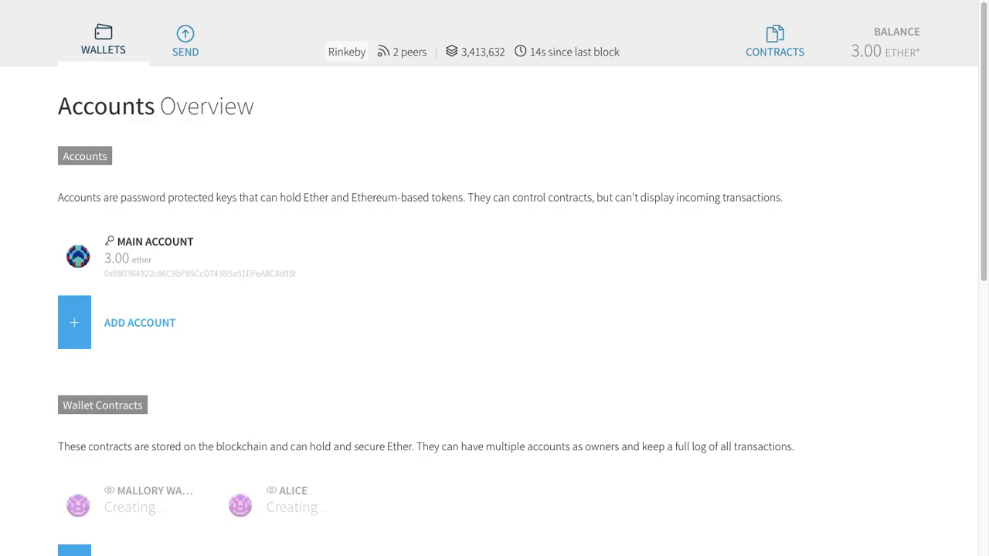
scroll(328, 313, "down", 5)
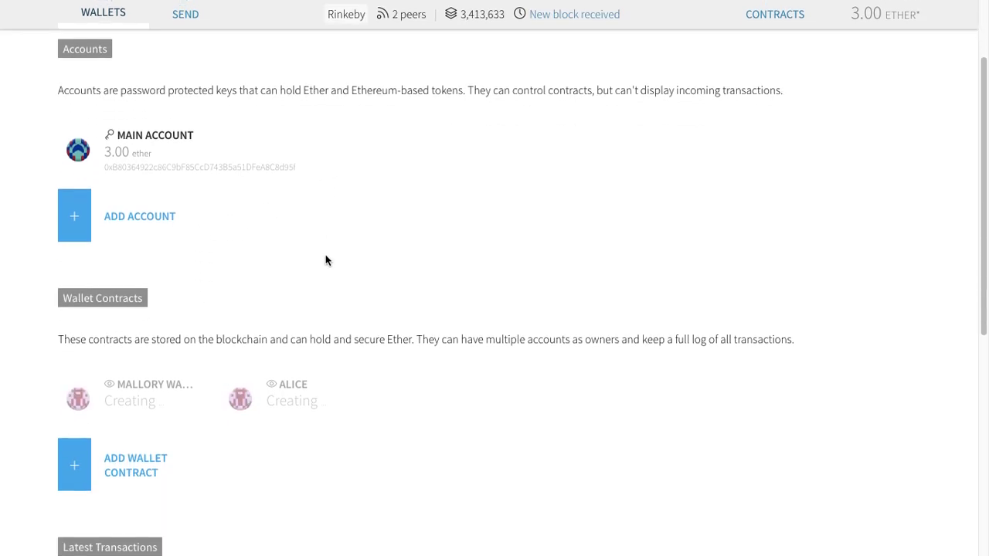
scroll(355, 195, "down", 4)
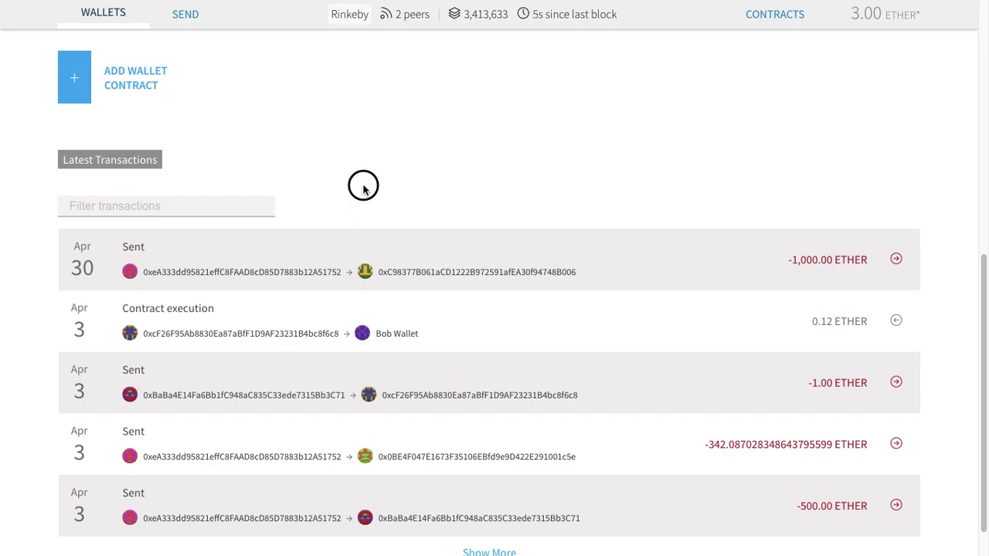
scroll(286, 222, "up", 1)
scroll(286, 223, "up", 4)
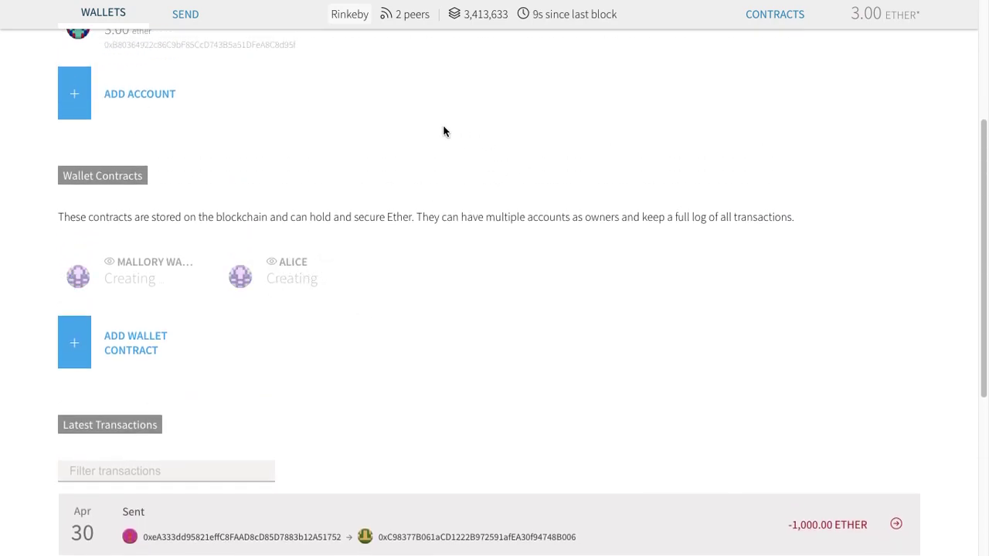
scroll(417, 177, "down", 1)
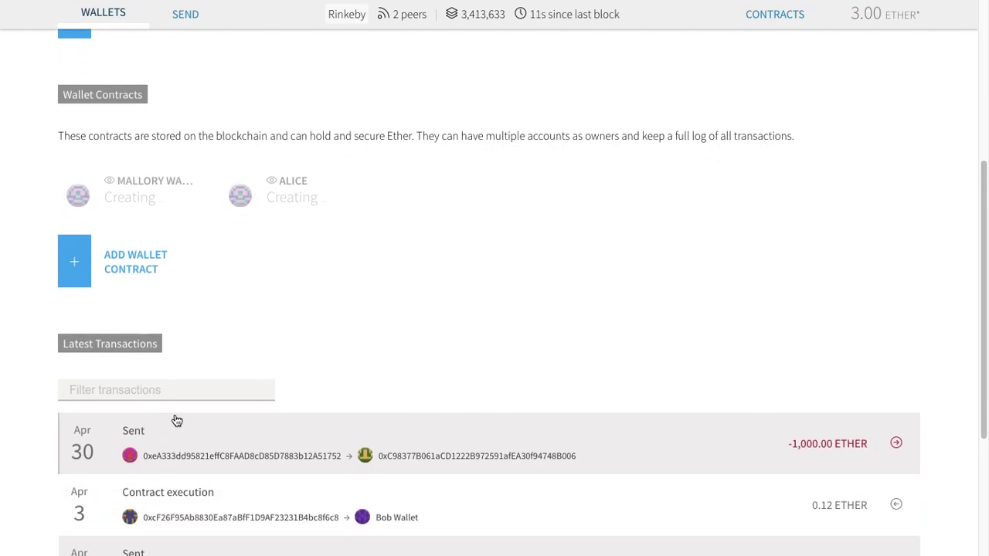
scroll(449, 183, "up", 1)
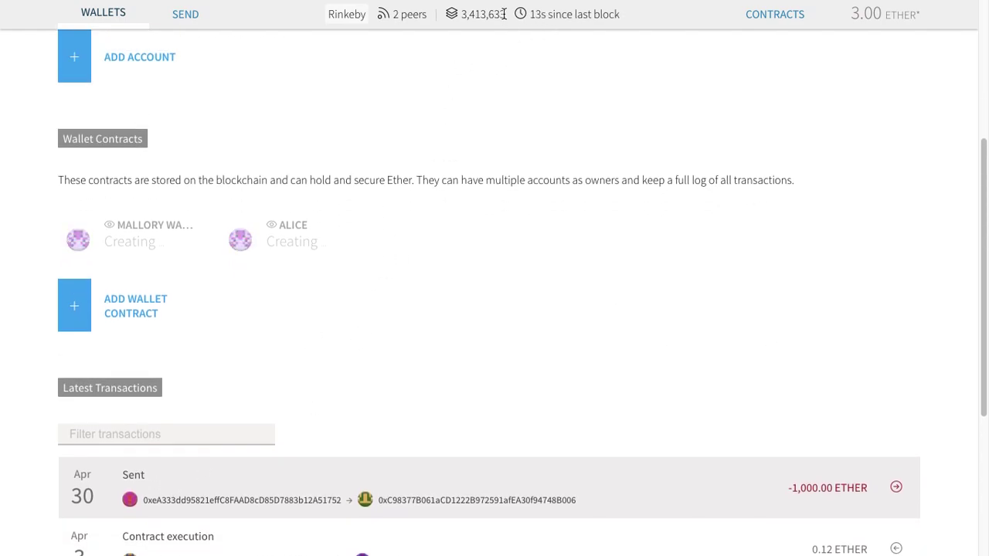
scroll(487, 46, "up", 3)
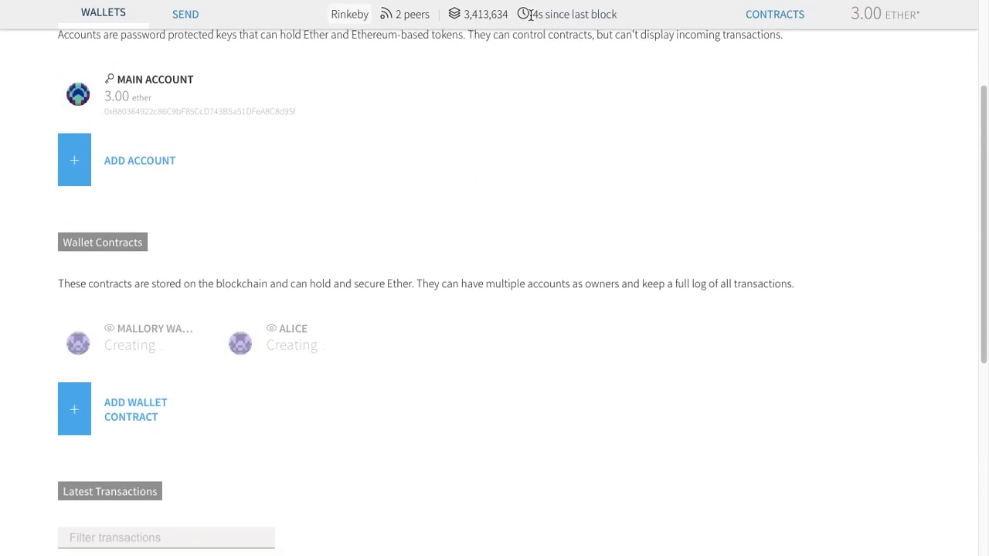
scroll(473, 135, "down", 5)
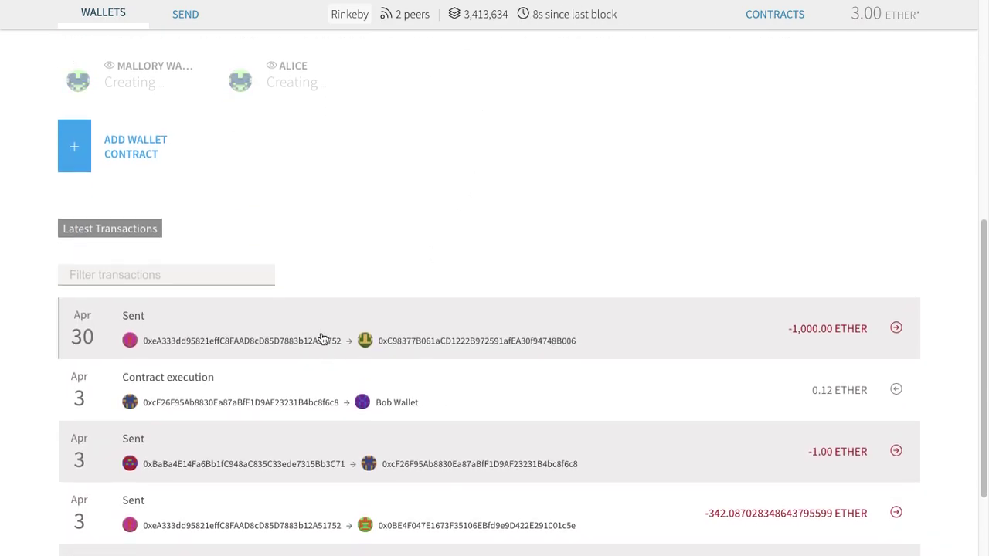
scroll(407, 329, "up", 2)
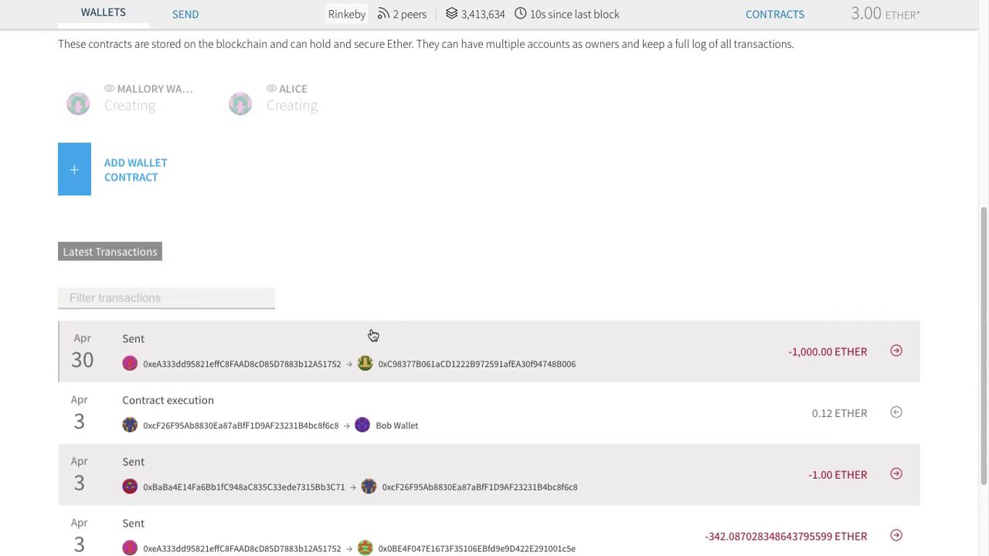
scroll(434, 241, "up", 5)
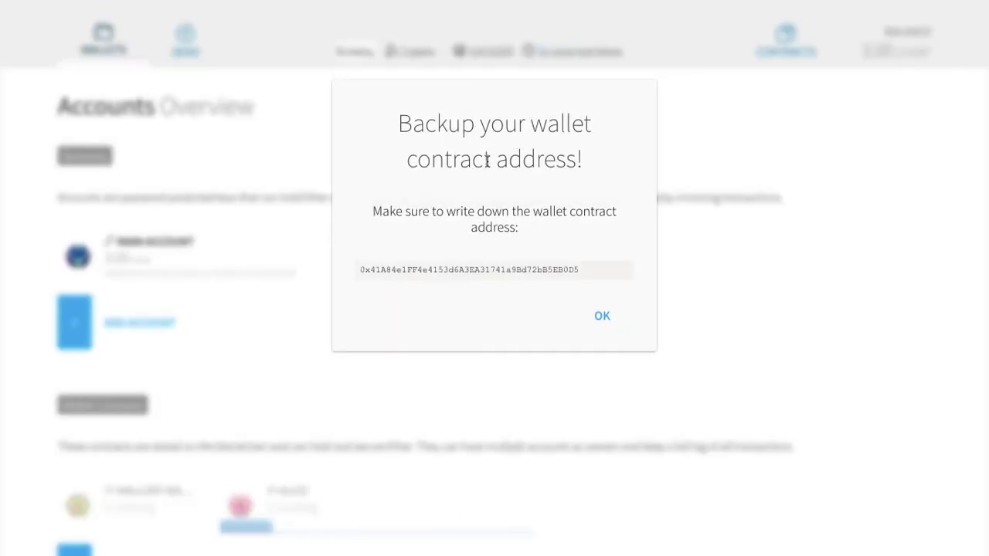
- Dismiss the 'Backup your wallet contract address!' notice and watch Alice's creation progress
left_click(601, 319)
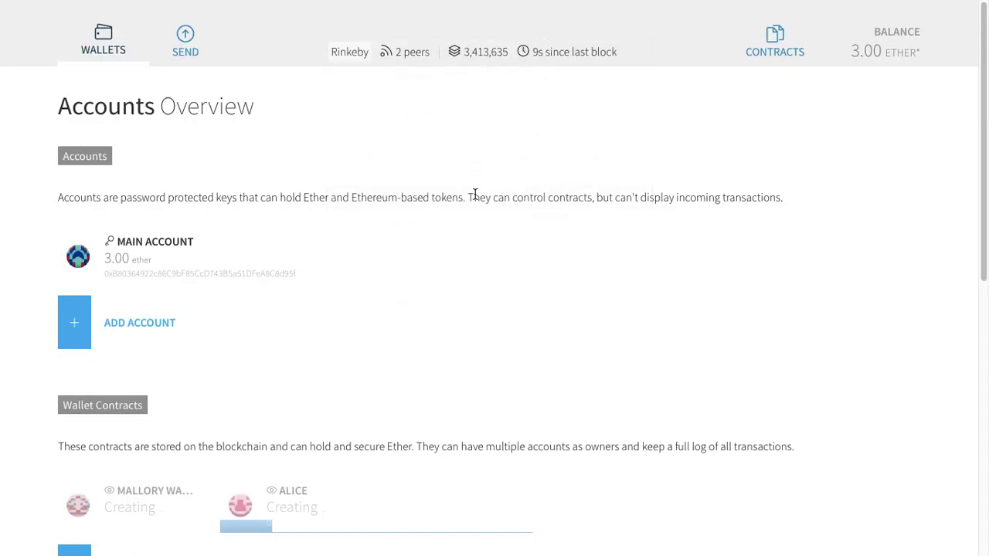
scroll(469, 186, "down", 5)
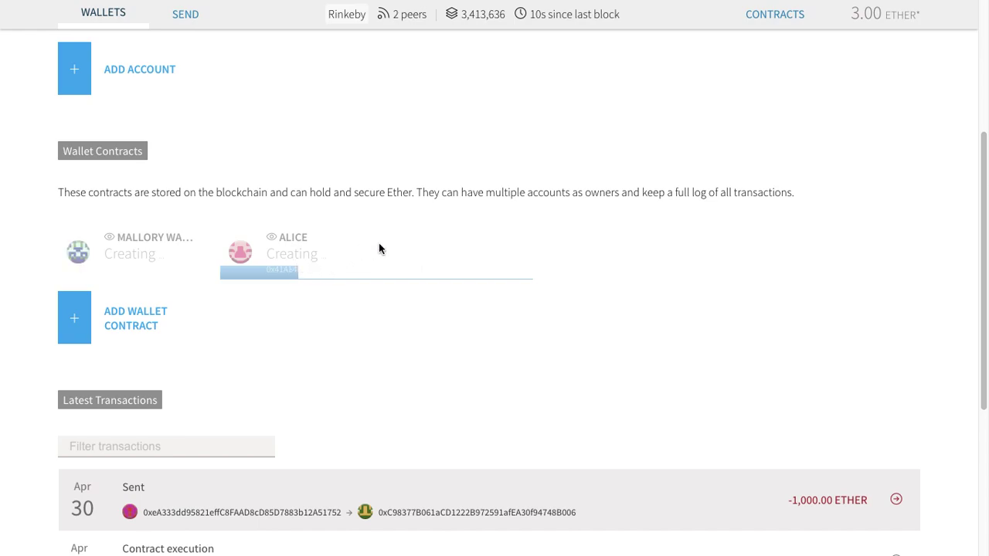
scroll(517, 193, "up", 5)
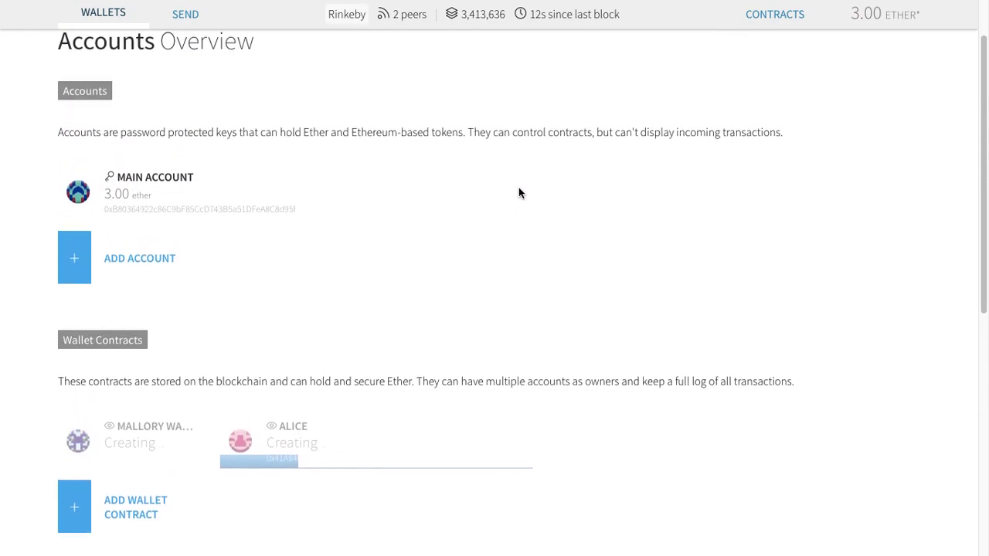
scroll(517, 186, "up", 2)
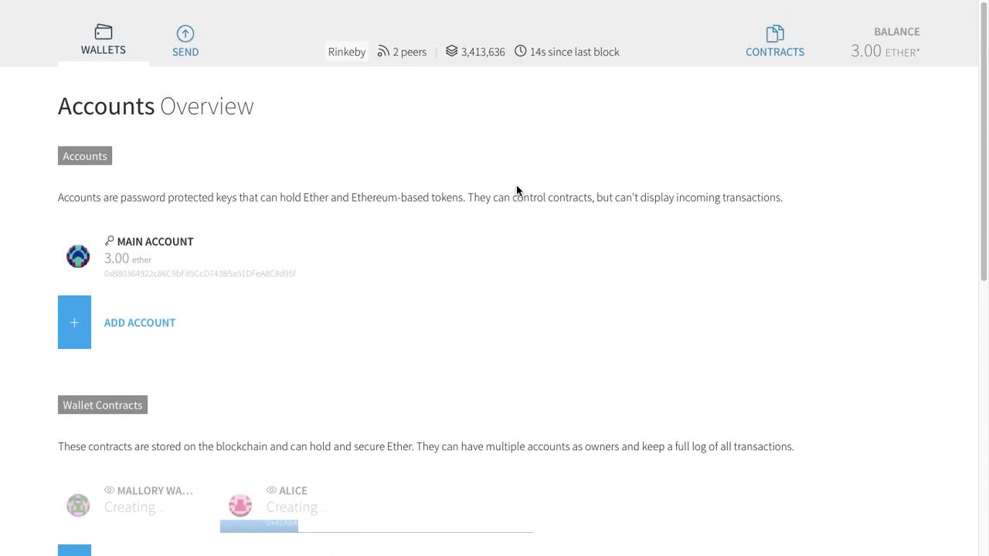
scroll(507, 197, "down", 1)
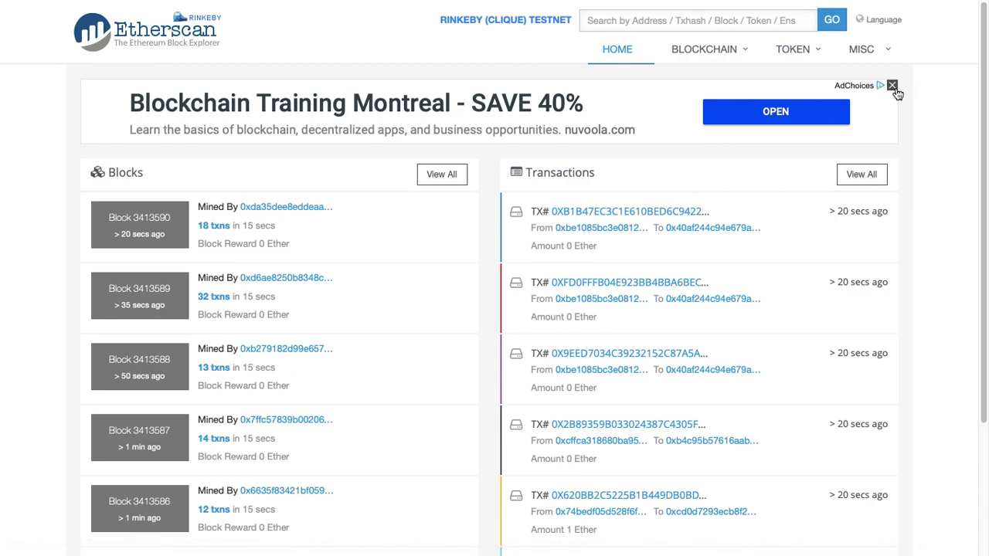
- Close the Etherscan banner ad and highlight the RINKEBY (CLIQUE) TESTNET label
left_click(893, 85)
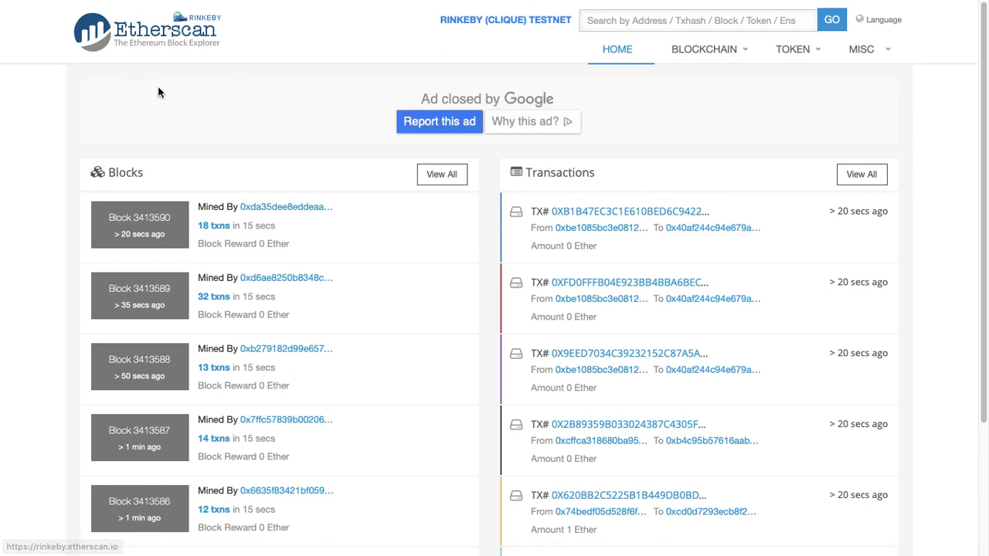
mouse_move(541, 1)
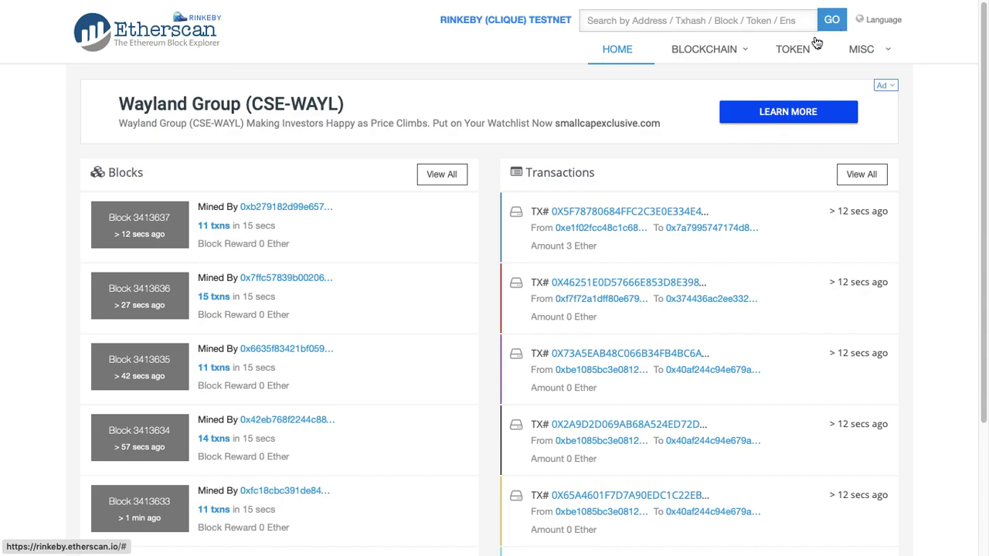
triple_click(460, 17)
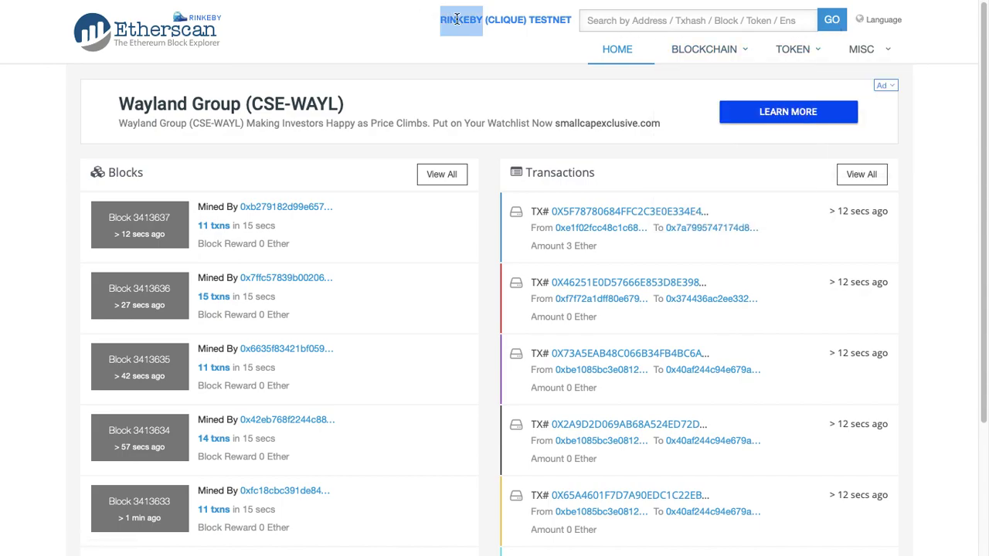
left_click(390, 26)
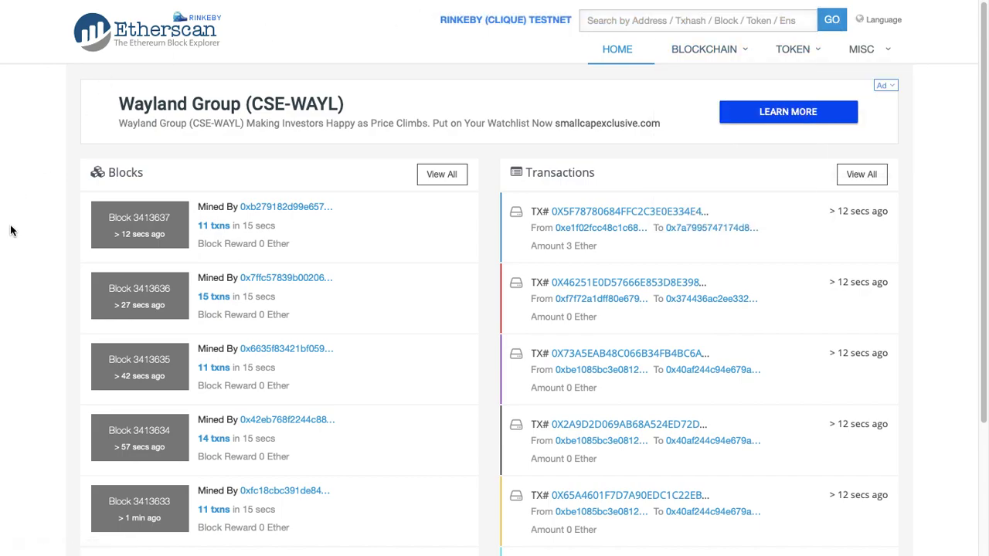
- Move from the 04.sol code to the Rinkeby Etherscan home page and scroll its latest blocks
key("ctrl+Left")
key("ctrl+Left")
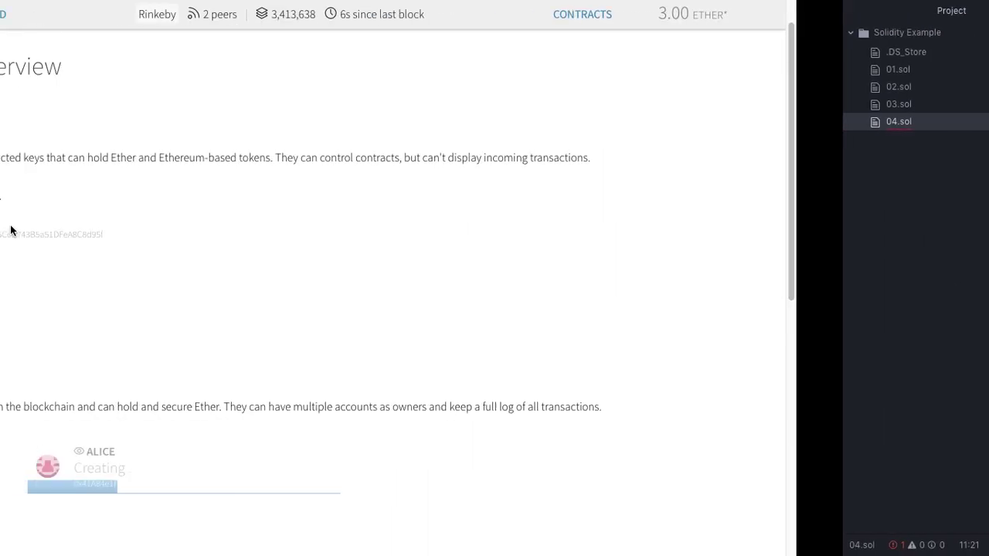
scroll(335, 351, "down", 2)
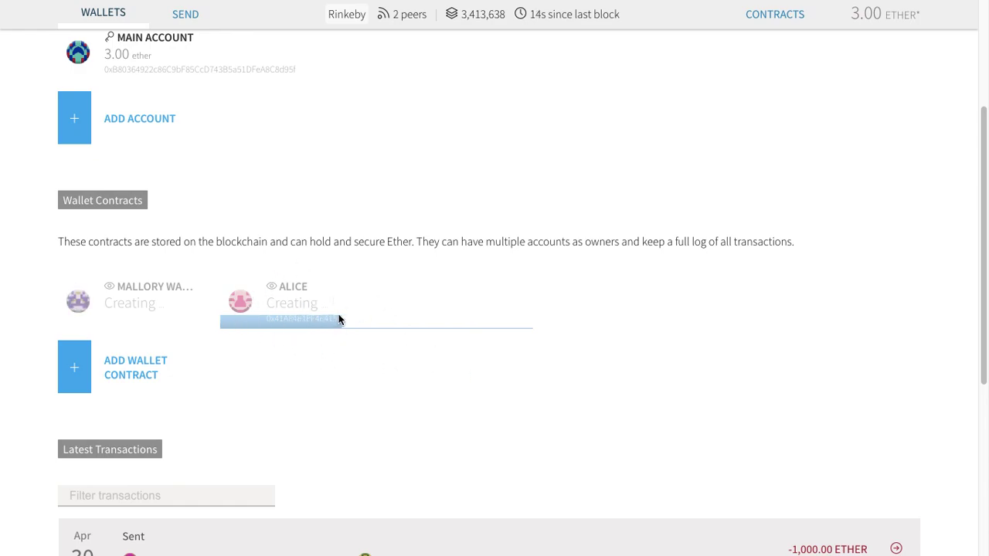
scroll(665, 274, "up", 4)
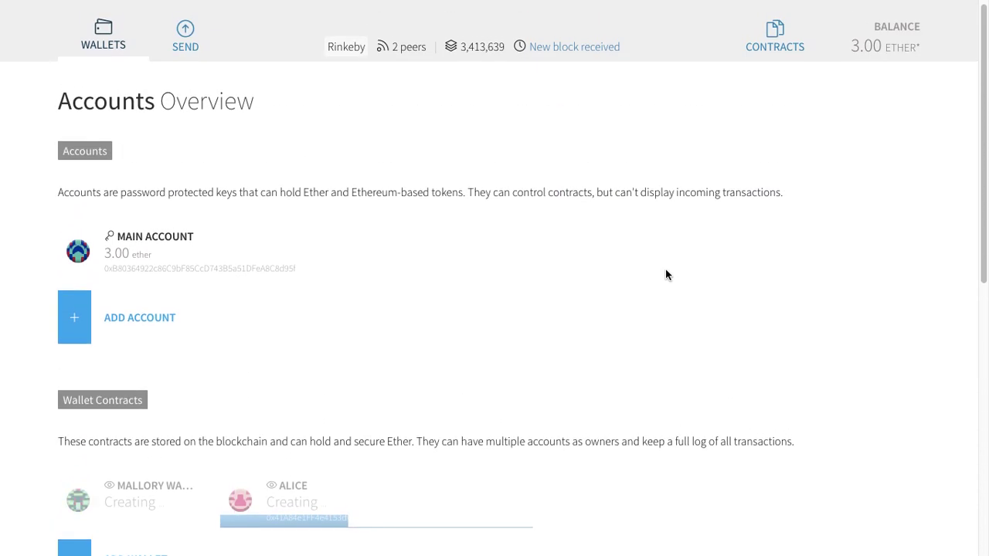
scroll(468, 347, "down", 3)
key("super+Tab")
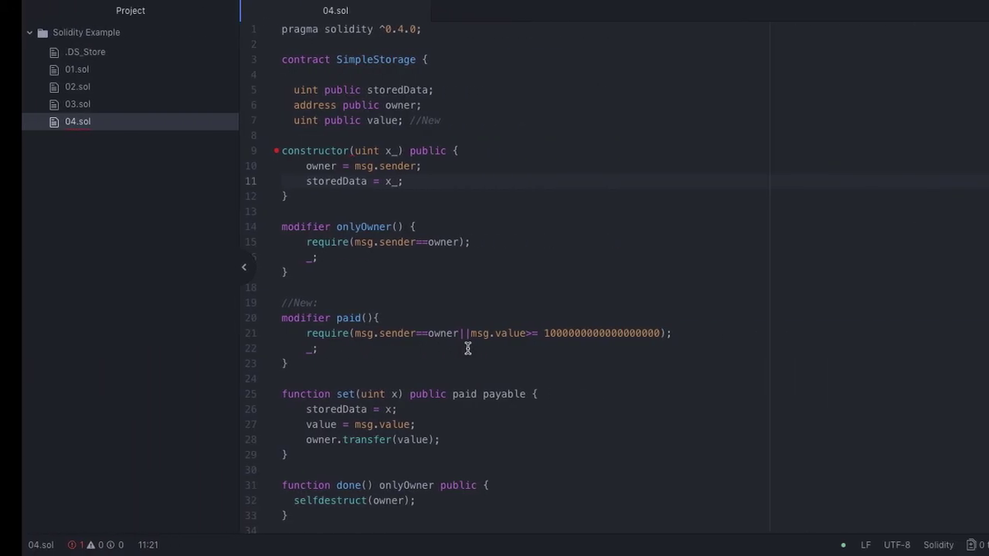
key("super+Tab")
scroll(267, 287, "down", 1)
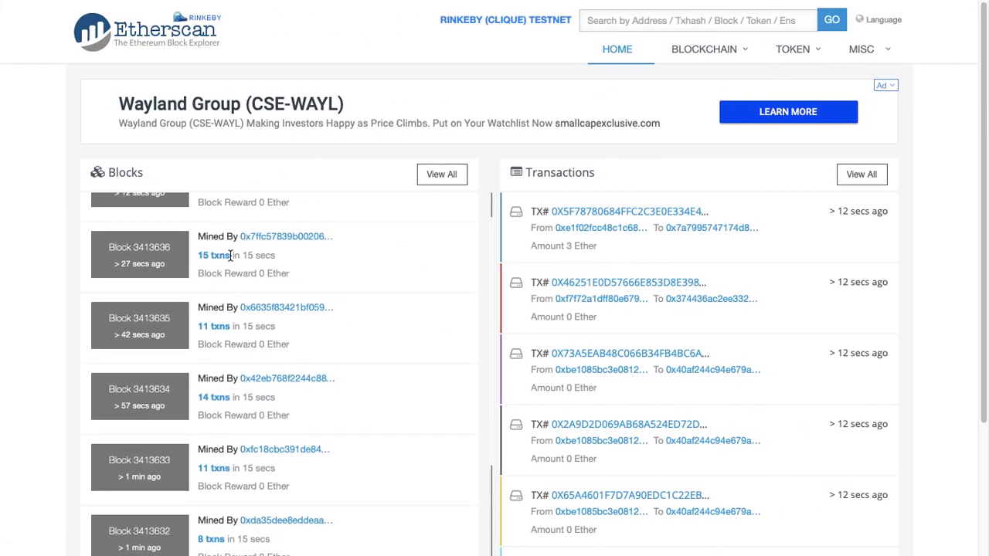
- Scroll the Blocks panel and show block 3413634's transactions in the Rinkeby Transactions tab
scroll(268, 288, "up", 1)
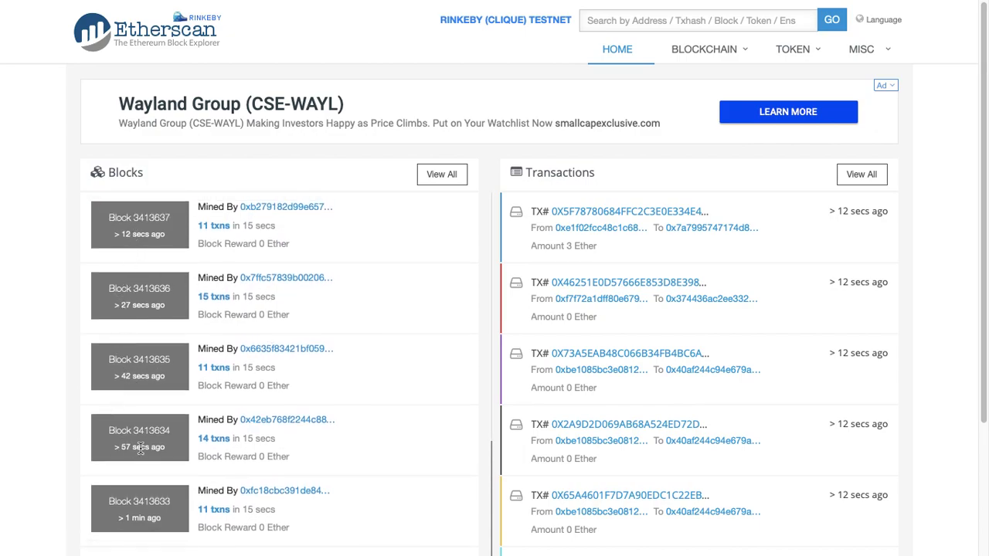
scroll(146, 413, "down", 1)
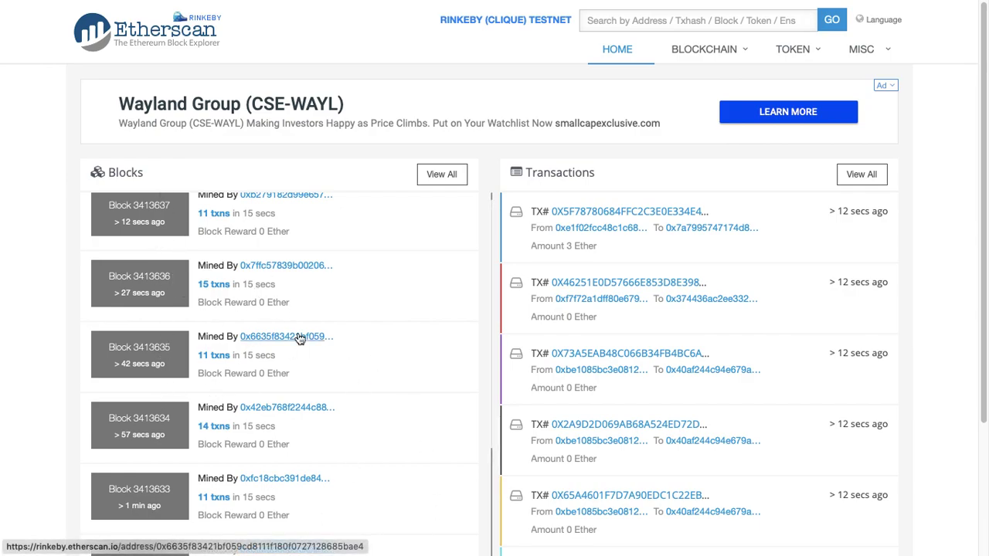
scroll(369, 355, "up", 1)
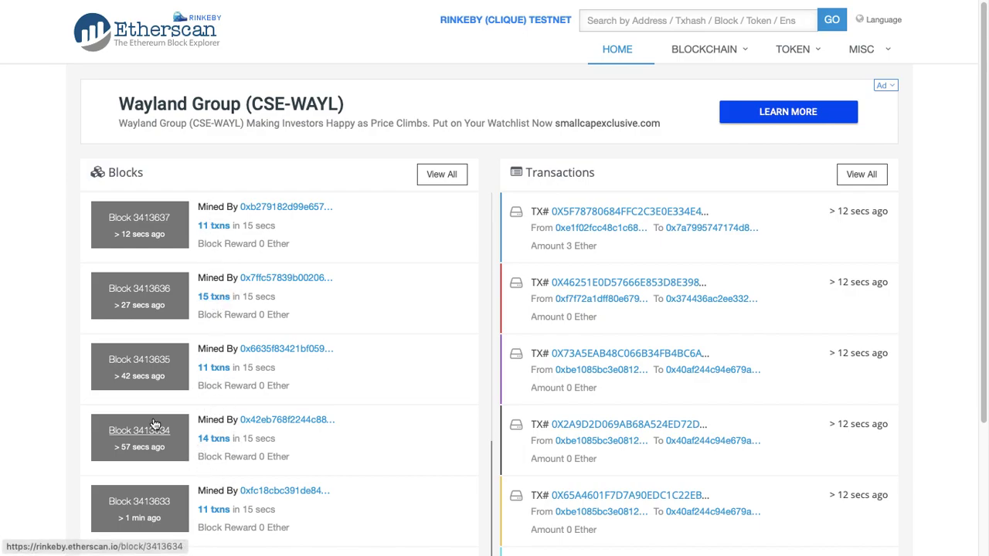
scroll(232, 444, "down", 1)
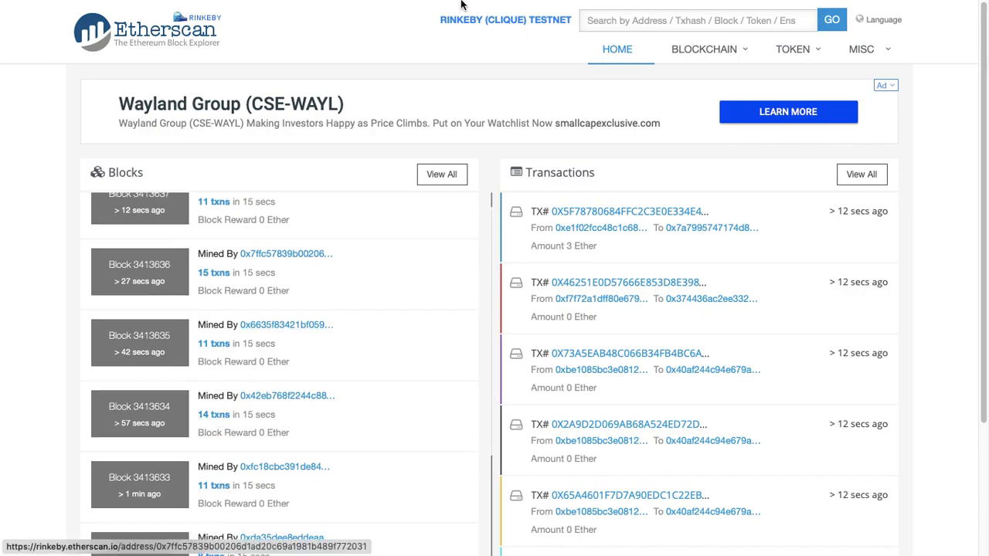
left_click(716, 66)
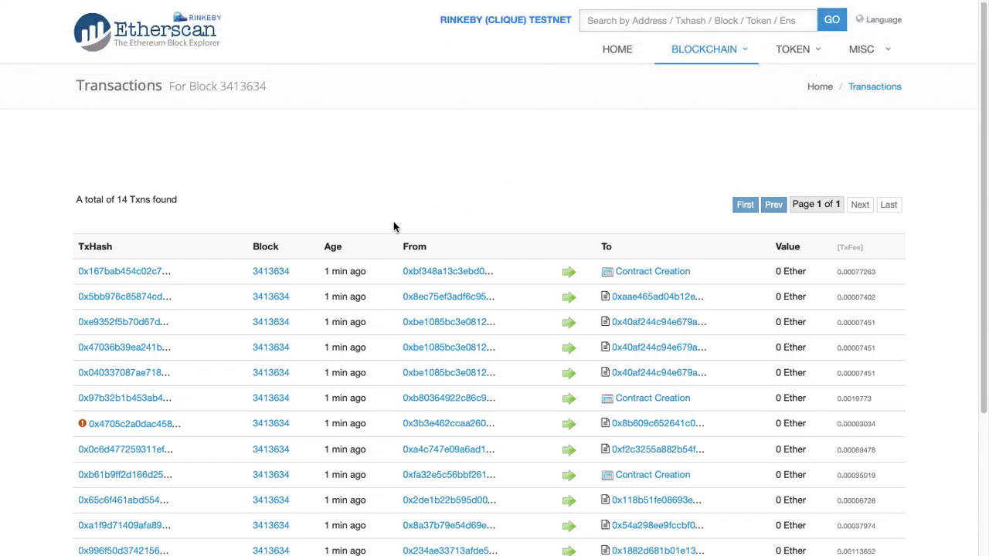
- Compare the new contract's page with Mist, then open its creation transaction's details
scroll(394, 221, "down", 5)
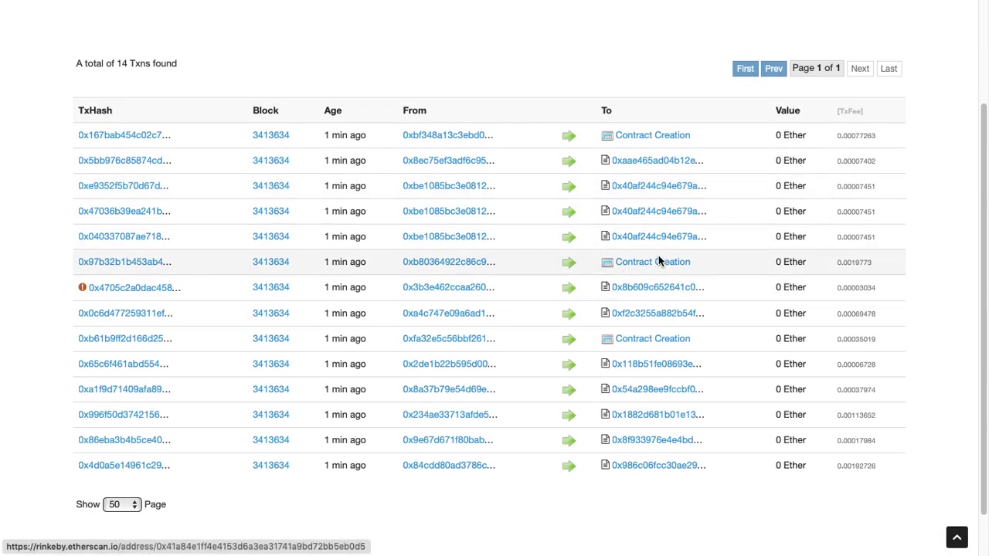
left_click(646, 262)
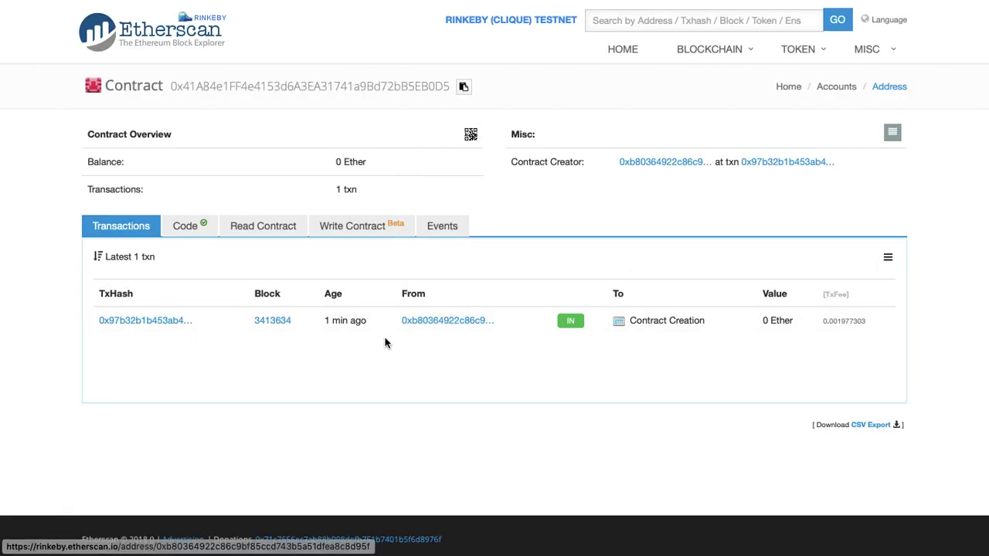
key("ctrl+Left")
key("ctrl+Left")
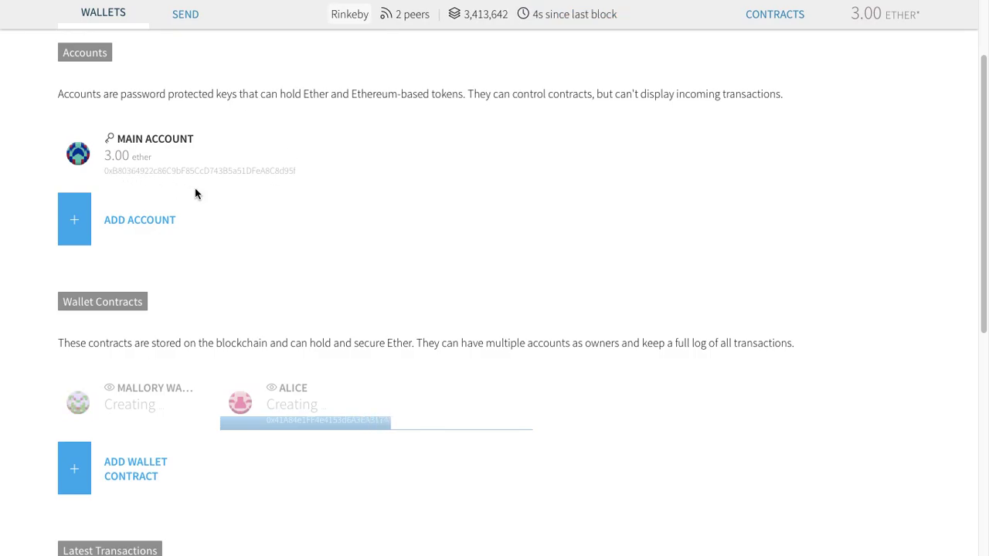
key("ctrl+Right")
key("ctrl+Right")
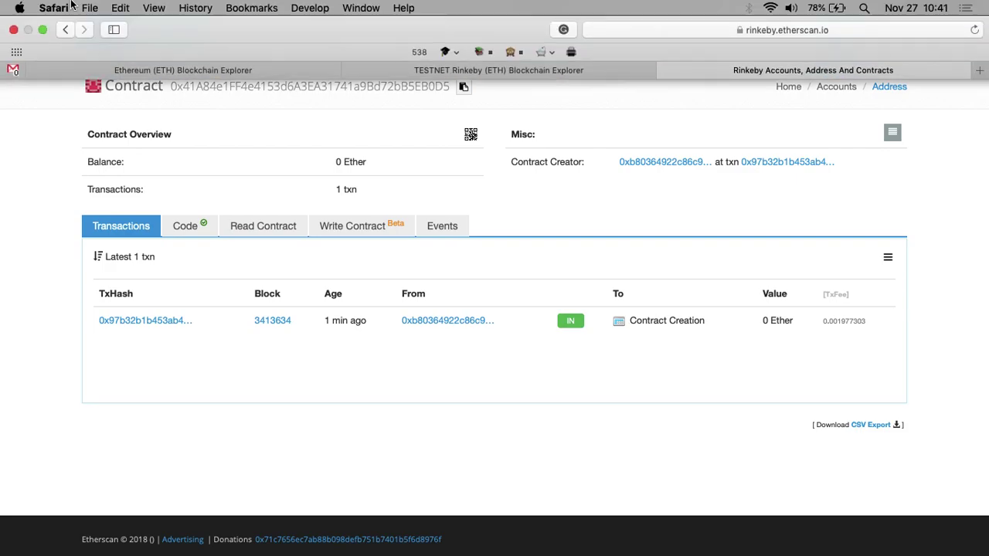
left_click(67, 29)
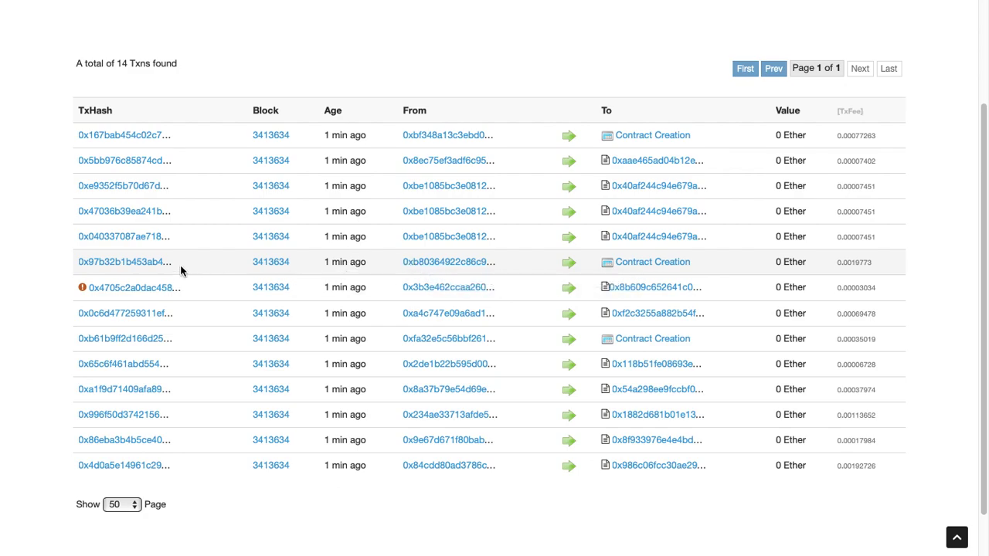
left_click(149, 262)
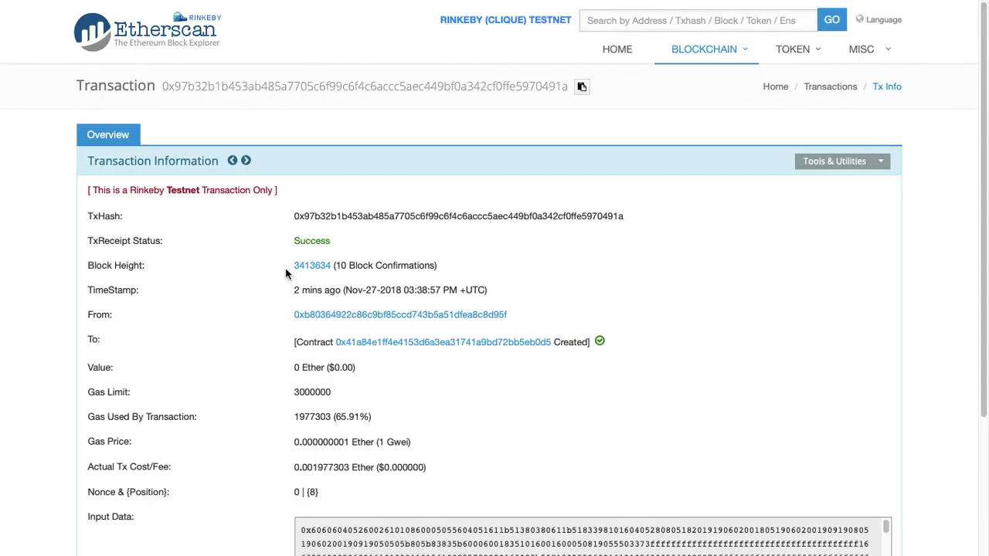
- Select the full transaction hash on Etherscan and compare it against the Mist wallet
scroll(283, 252, "down", 1)
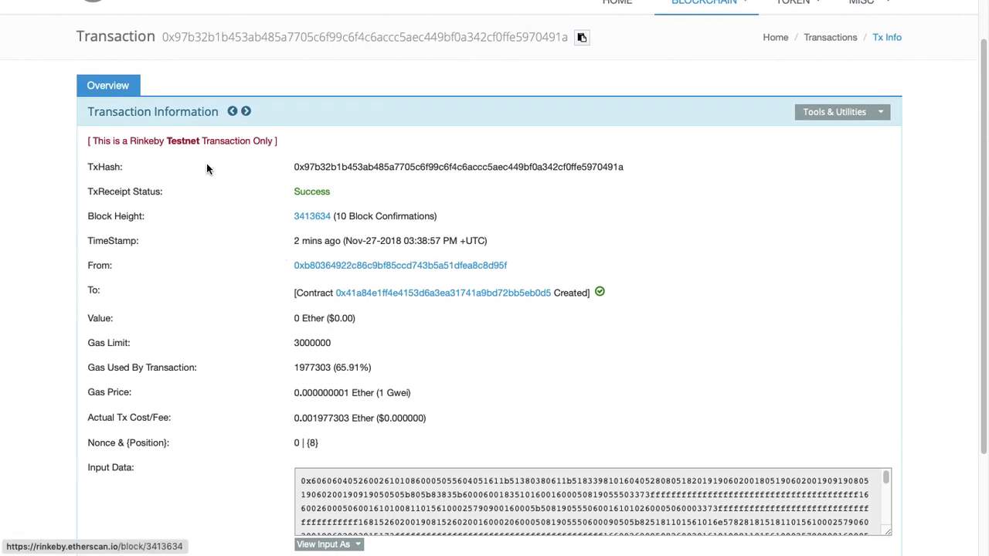
scroll(278, 183, "down", 1)
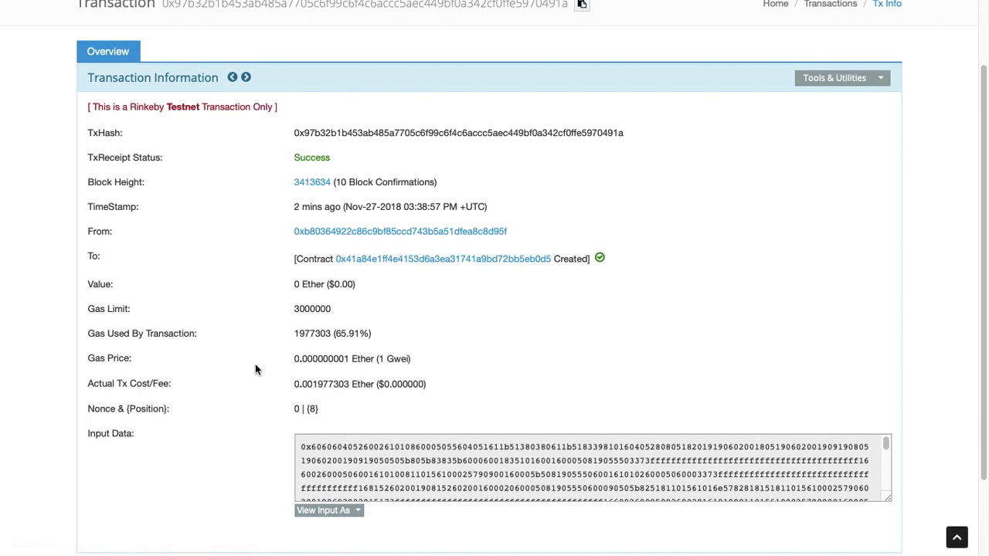
triple_click(418, 131)
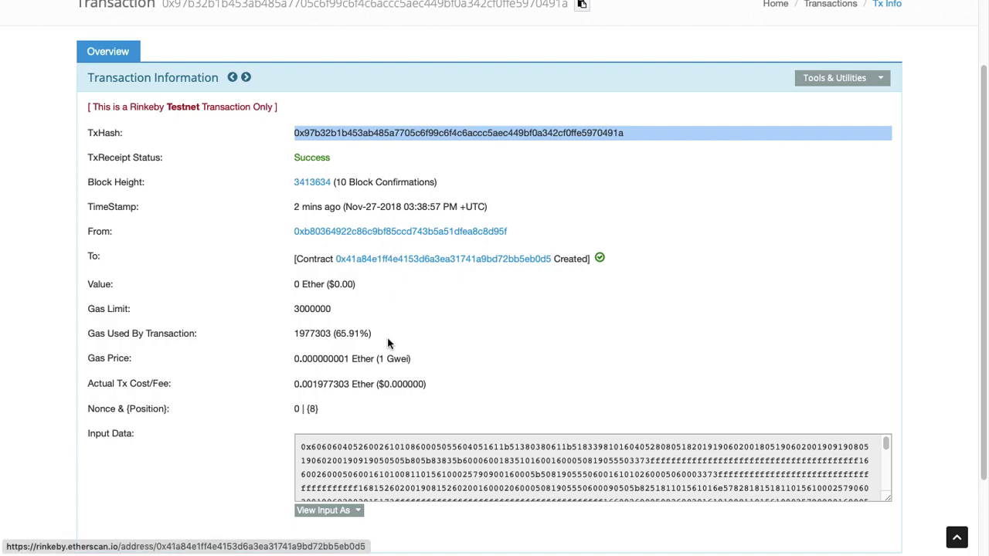
scroll(261, 196, "down", 1)
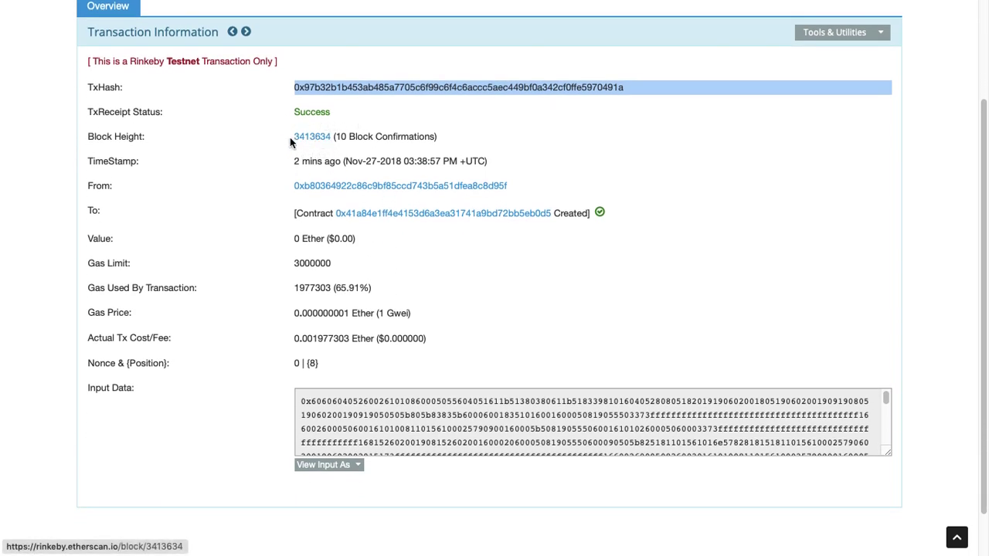
scroll(270, 196, "down", 1)
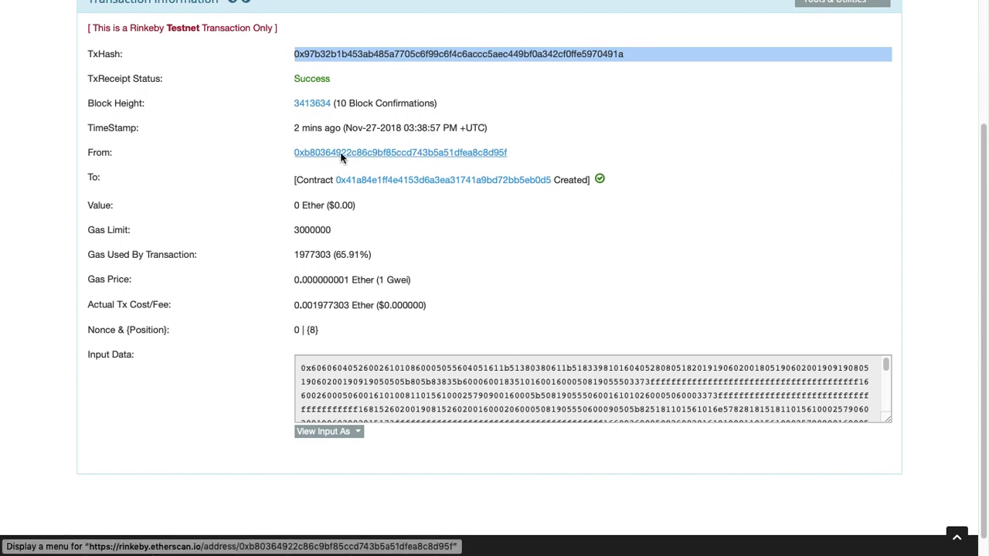
key("super+Tab")
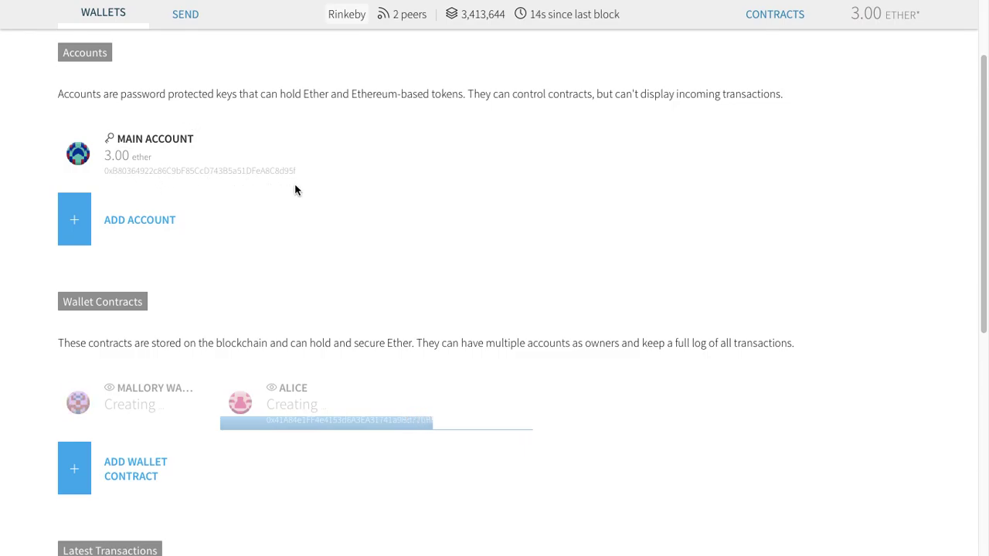
key("ctrl+Right")
key("ctrl+Right")
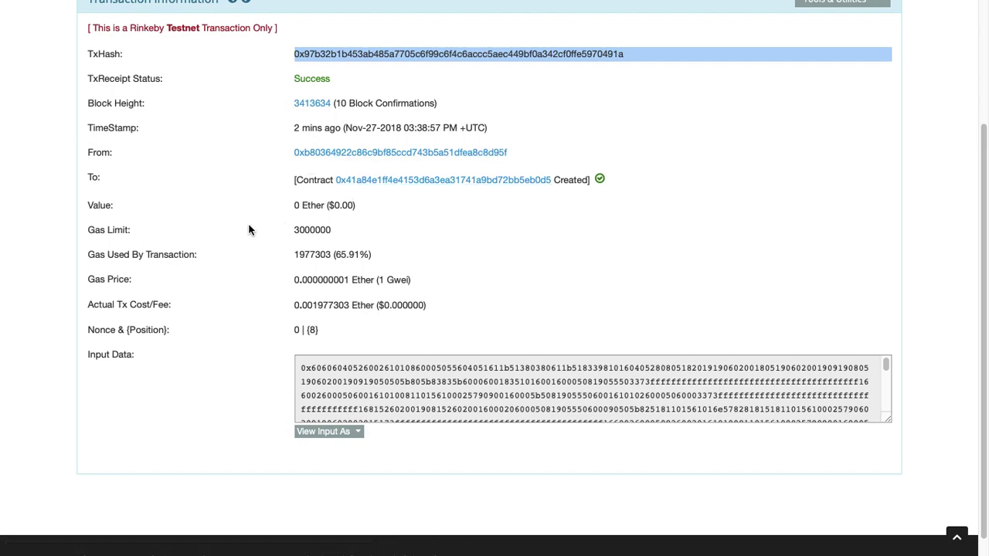
- Check the transaction's Gas Limit value of 3000000
scroll(246, 225, "down", 1)
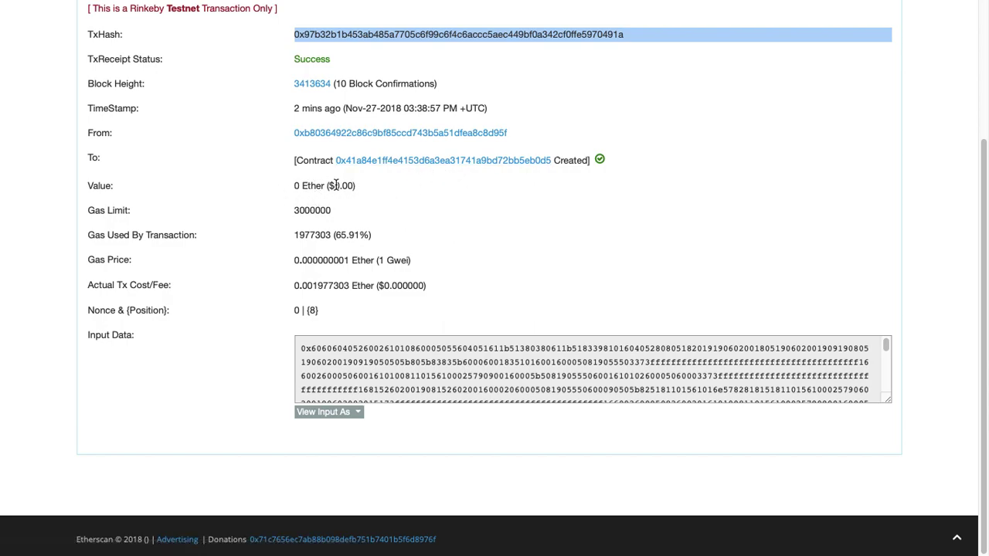
triple_click(302, 214)
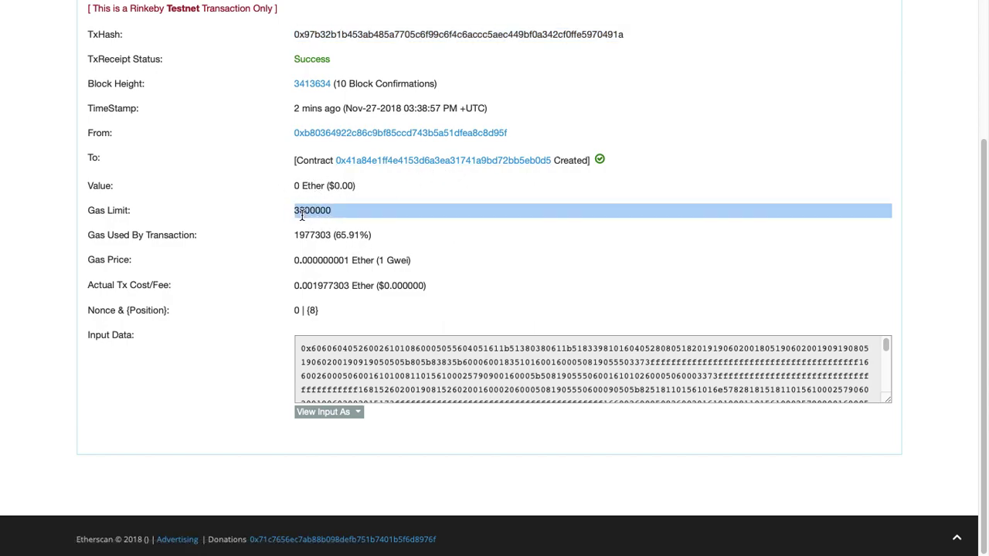
left_click(298, 213)
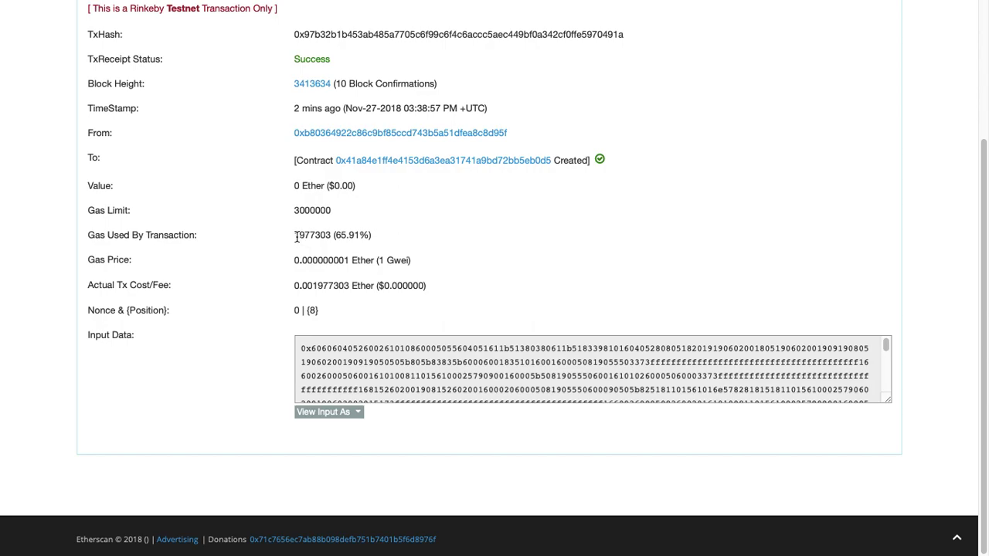
mouse_move(301, 234)
- Look over the input data view options, then open the created contract's address page
scroll(410, 364, "down", 5)
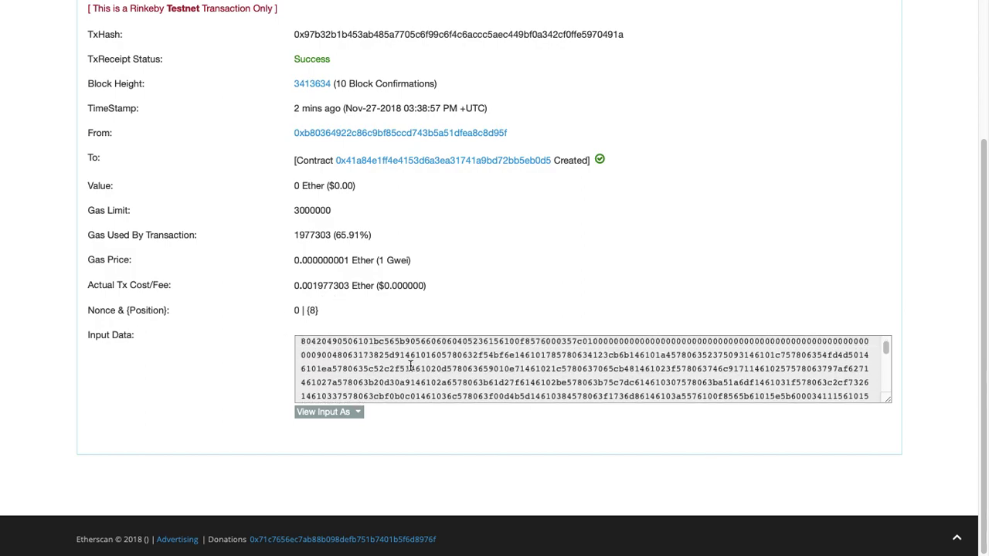
scroll(410, 364, "down", 10)
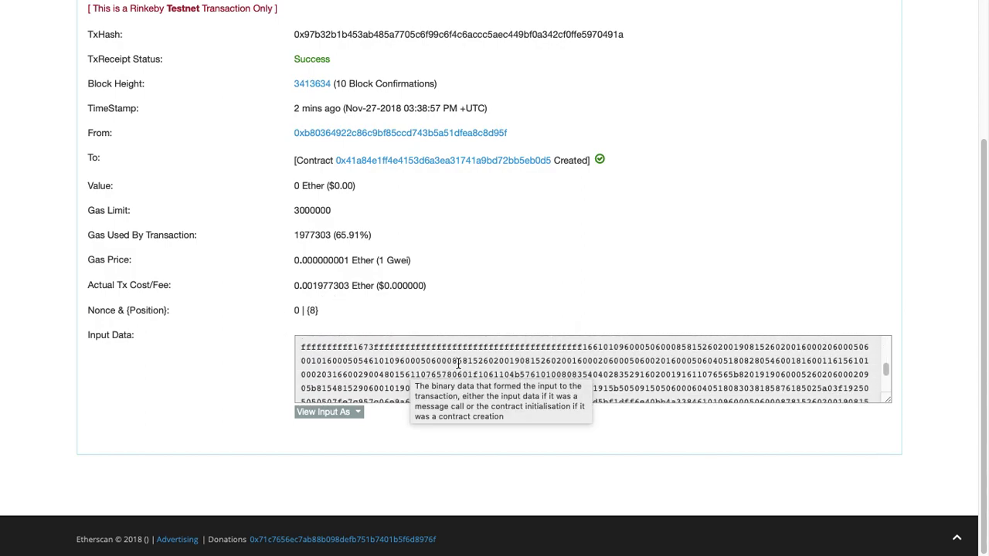
scroll(458, 363, "down", 10)
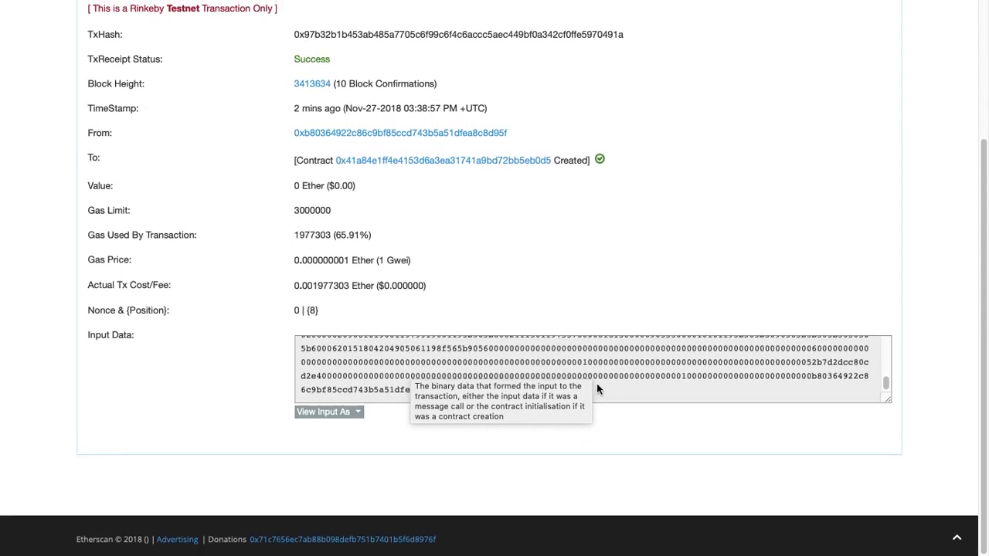
scroll(581, 385, "up", 2)
left_click(353, 415)
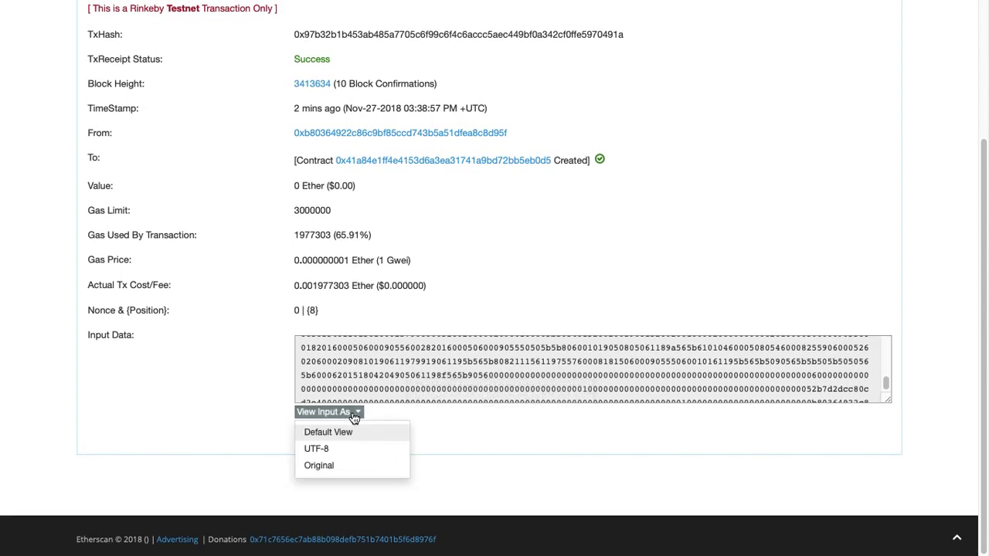
left_click(561, 320)
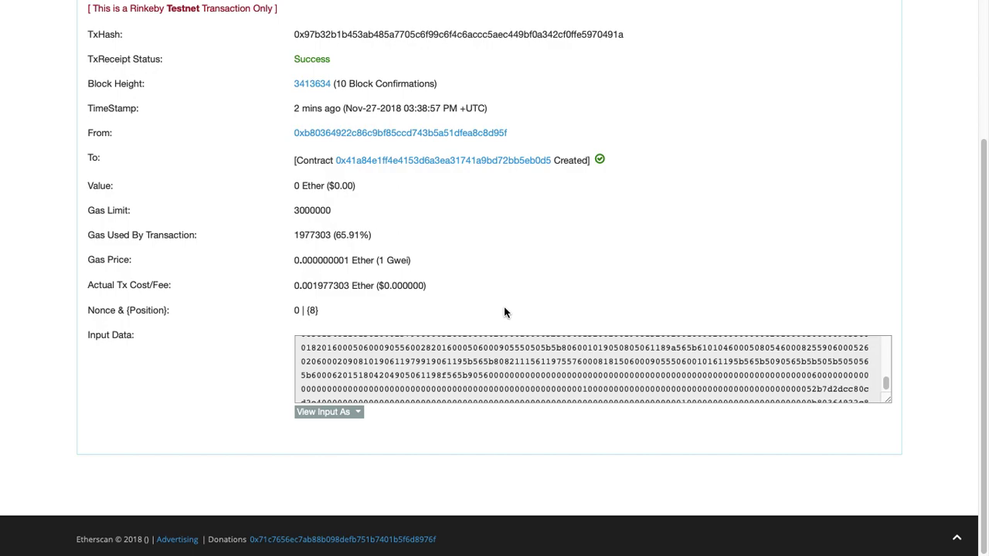
scroll(496, 380, "up", 15)
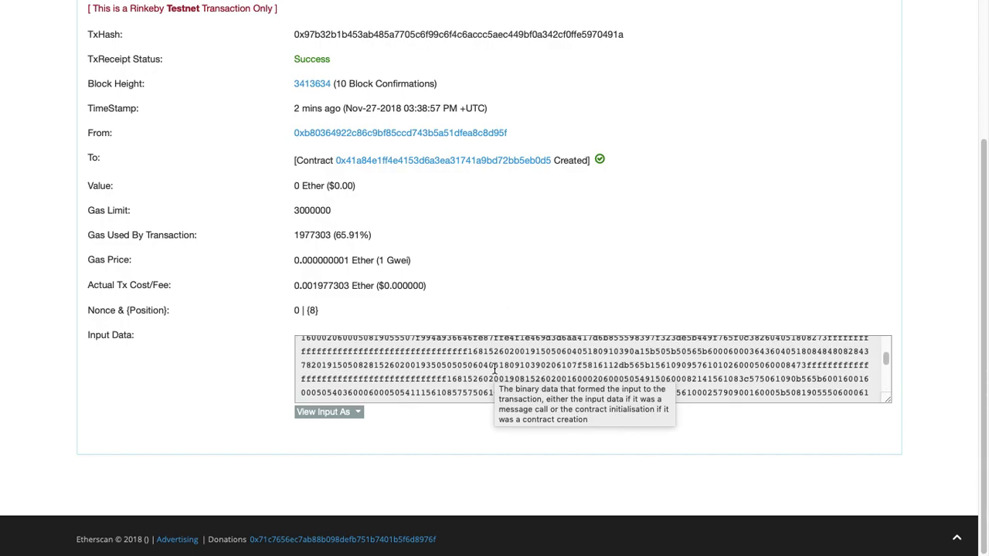
left_click(468, 160)
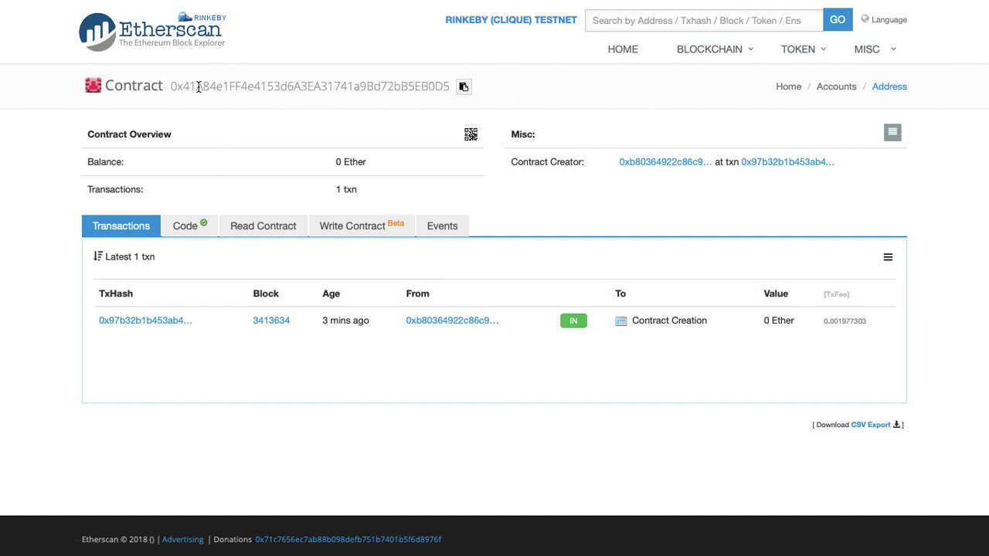
- Select the contract address shown on its Etherscan page
left_click_drag(174, 86, 378, 102)
left_click(354, 89)
double_click(321, 86)
left_click(317, 85)
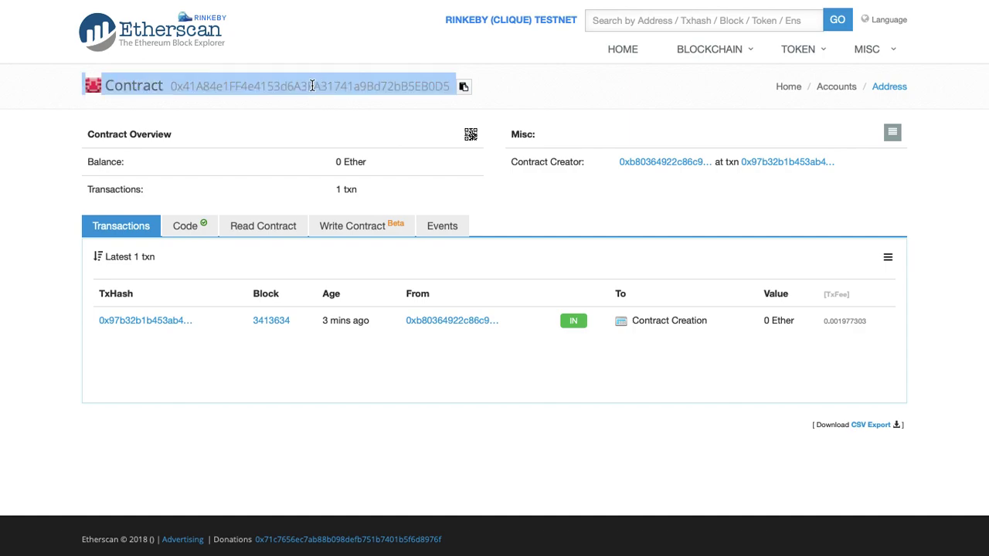
double_click(294, 86)
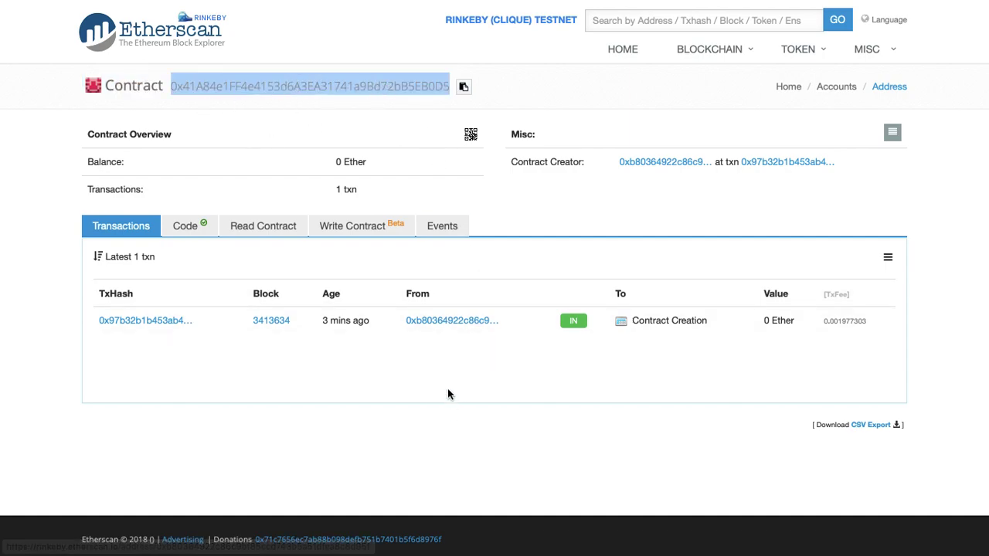
- Scroll through the contract's verified Wallet source code
left_click(210, 228)
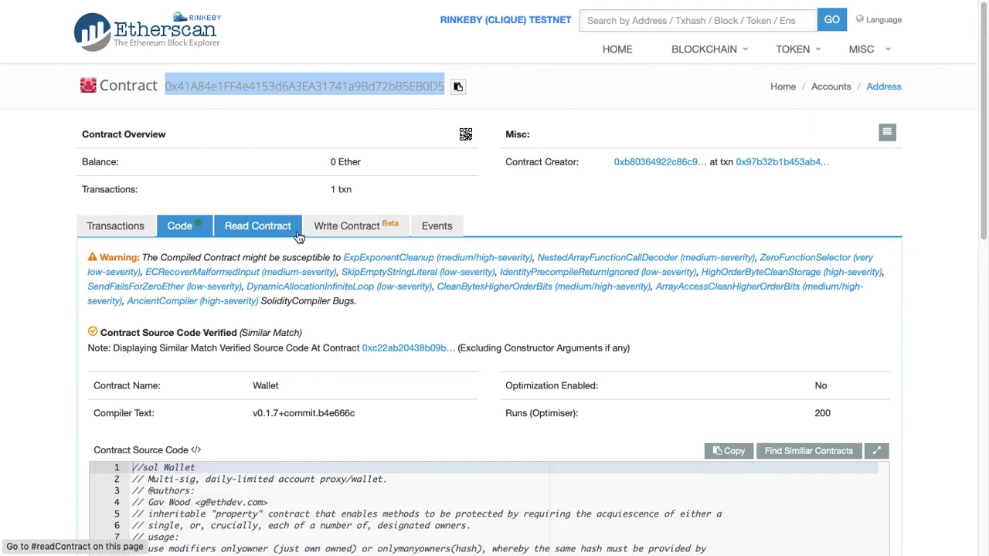
scroll(293, 327, "down", 5)
scroll(99, 206, "up", 3)
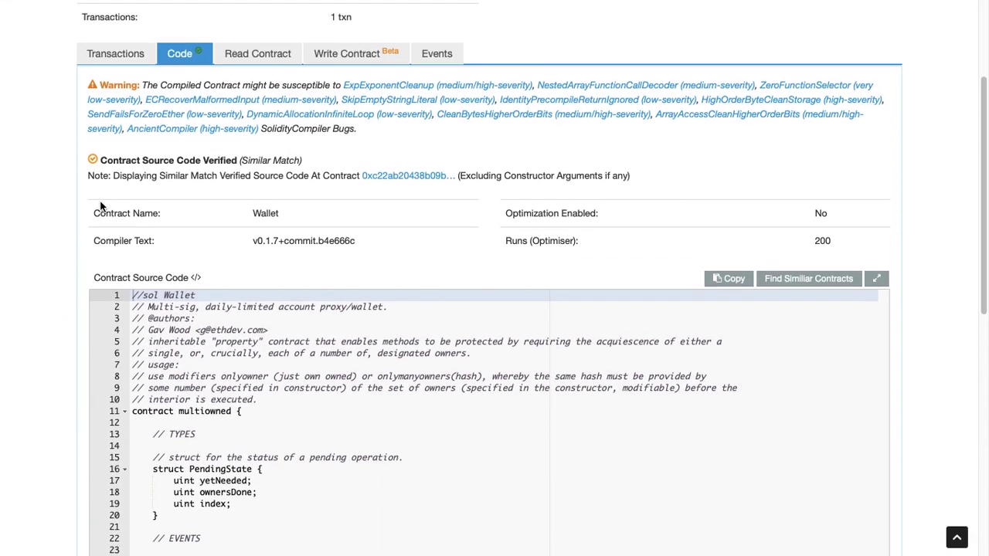
scroll(214, 244, "up", 1)
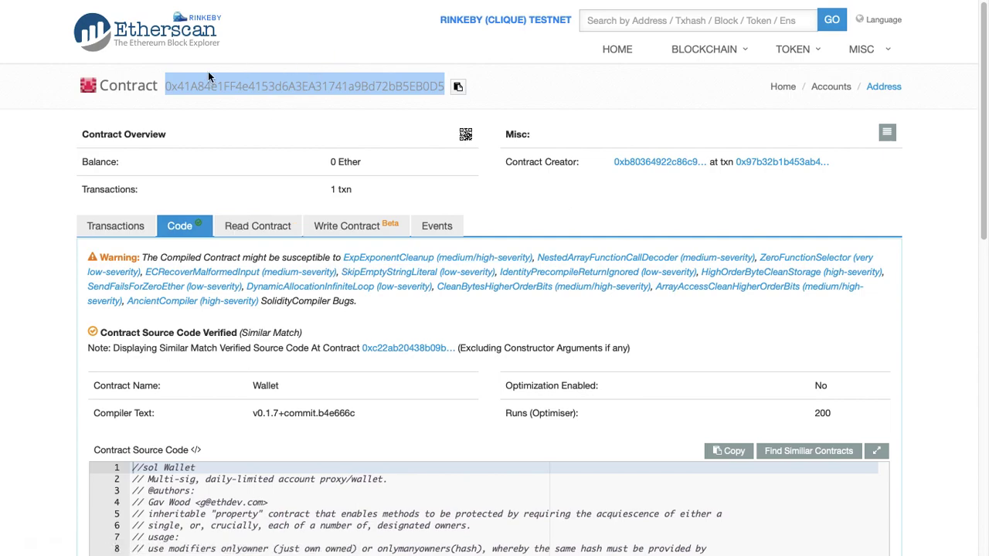
- Return to Mist, where the Alice wallet contract now shows as deployed with 0.00 ether
key("ctrl+Left")
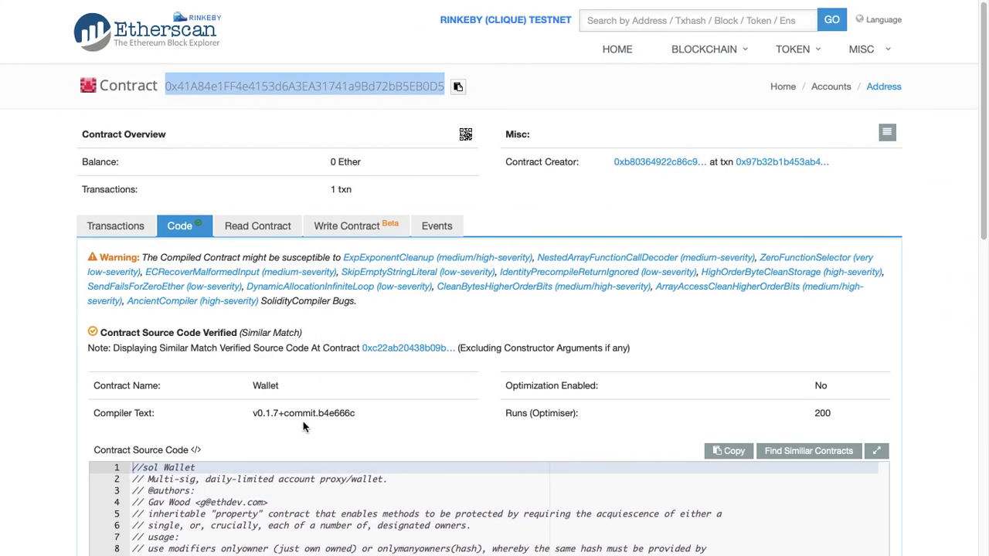
scroll(259, 425, "down", 4)
scroll(243, 225, "down", 5)
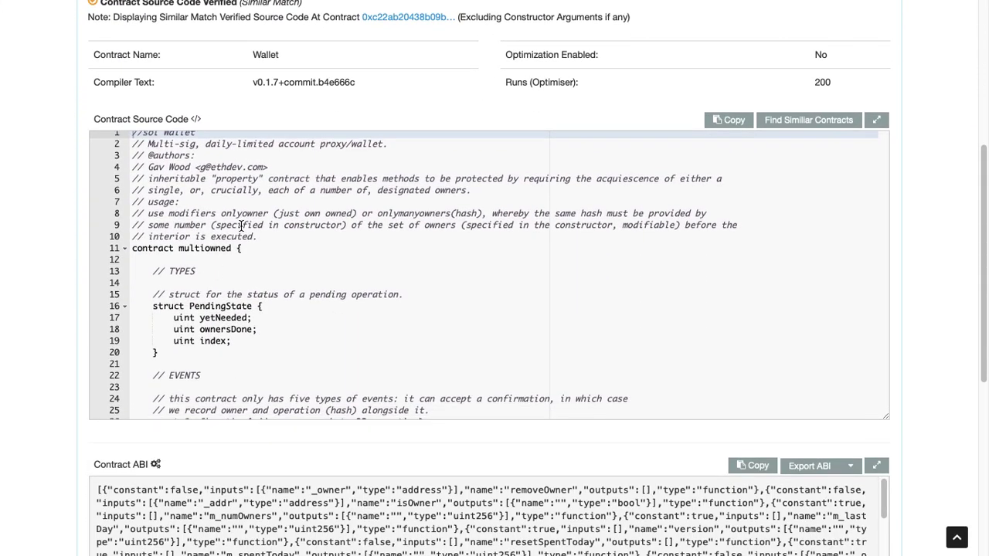
scroll(241, 226, "down", 15)
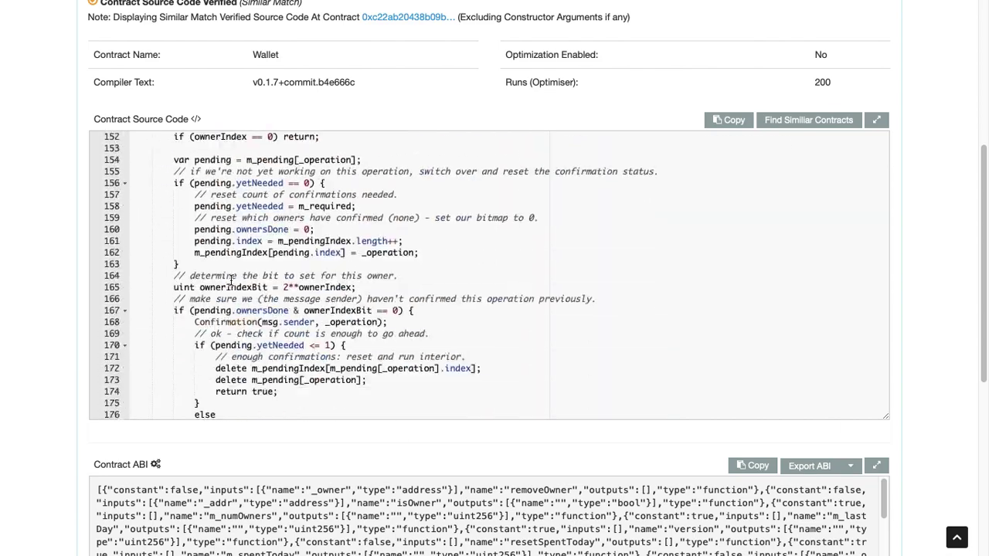
scroll(123, 367, "up", 1)
scroll(124, 366, "up", 19)
scroll(18, 259, "up", 5)
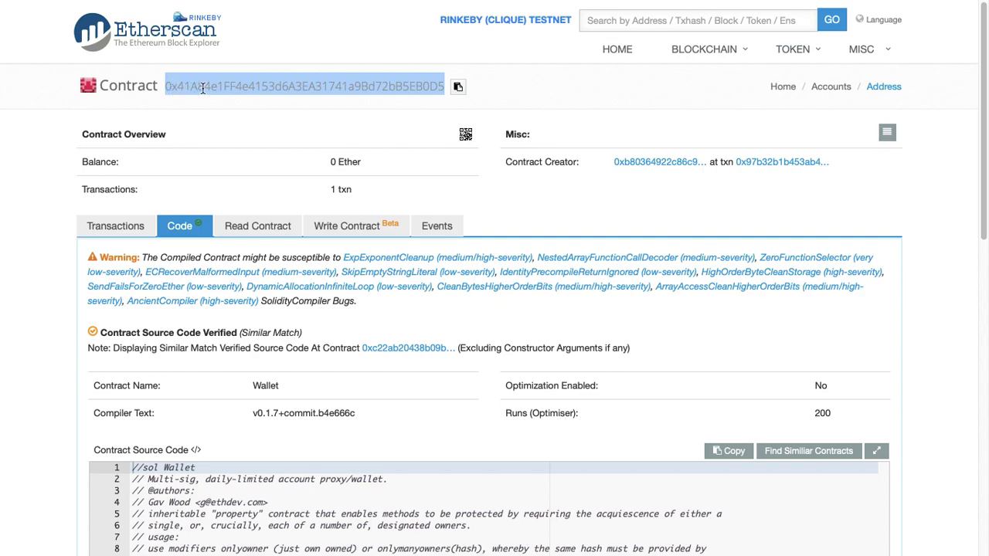
key("ctrl+Right")
key("ctrl+Right")
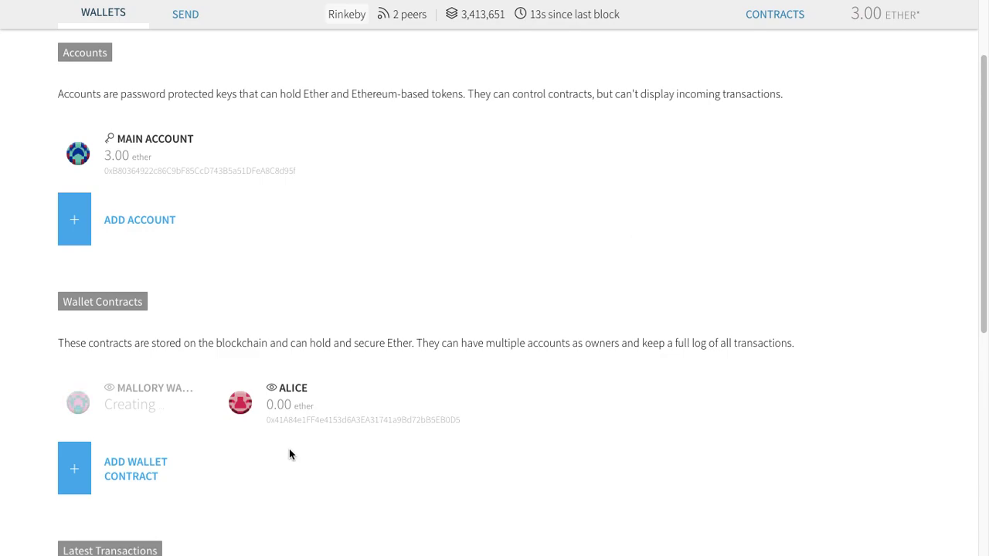
scroll(289, 455, "down", 2)
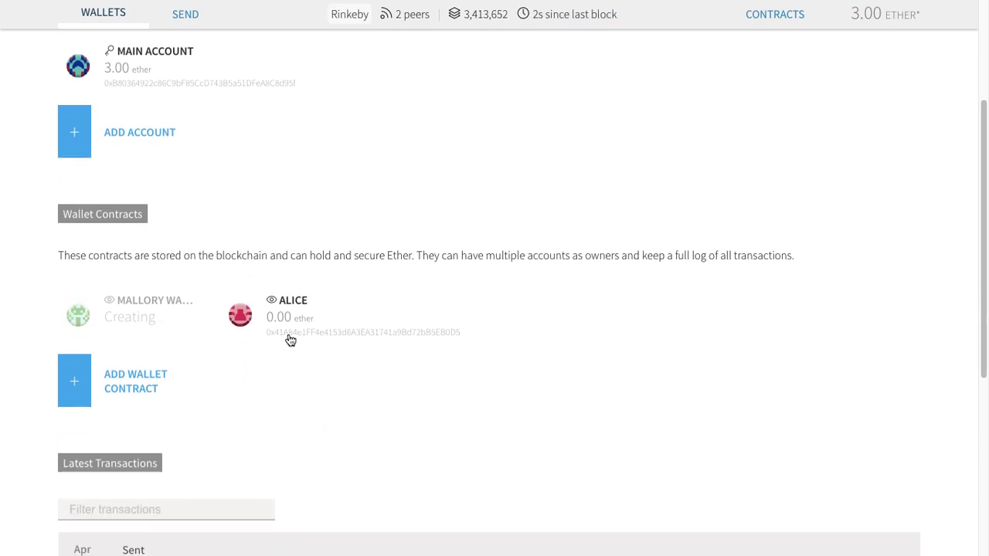
left_click(316, 338)
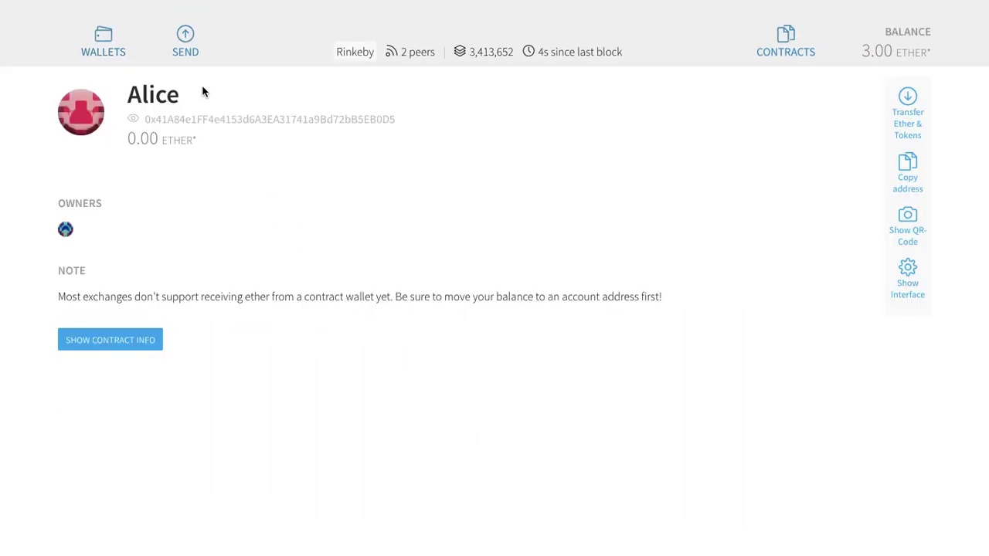
mouse_move(65, 230)
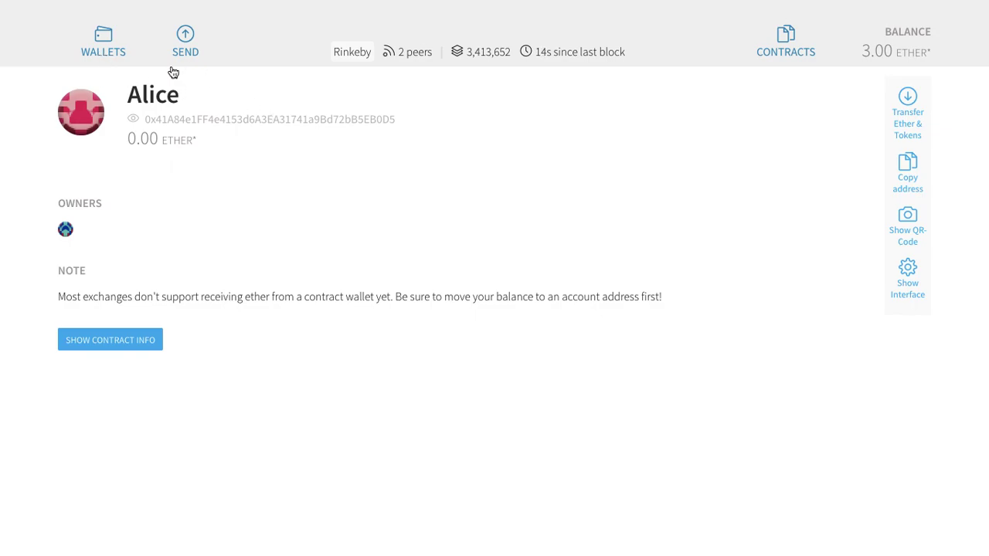
left_click(116, 34)
scroll(224, 319, "down", 1)
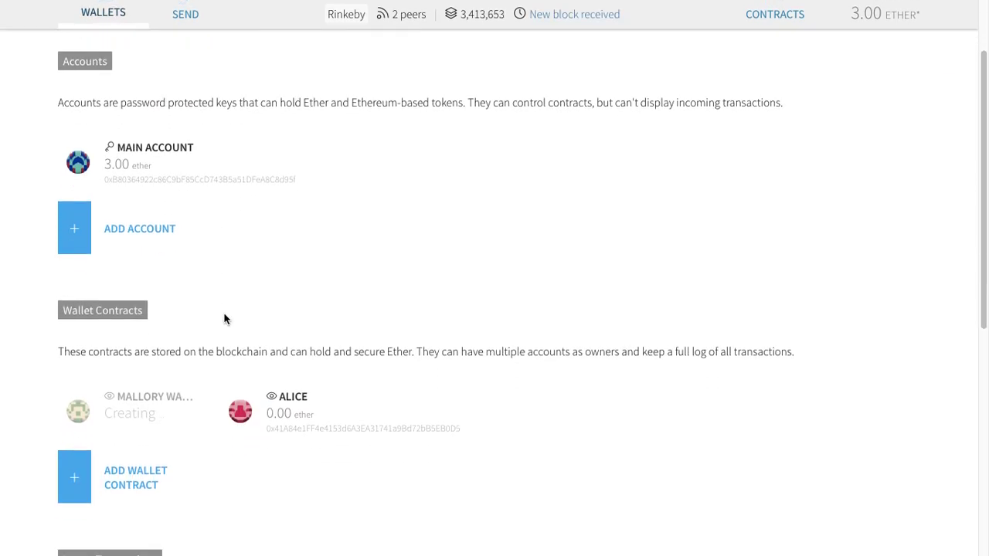
- Add a wallet contract named Bob and send its creation transaction with the account password
left_click(143, 454)
type("Bp")
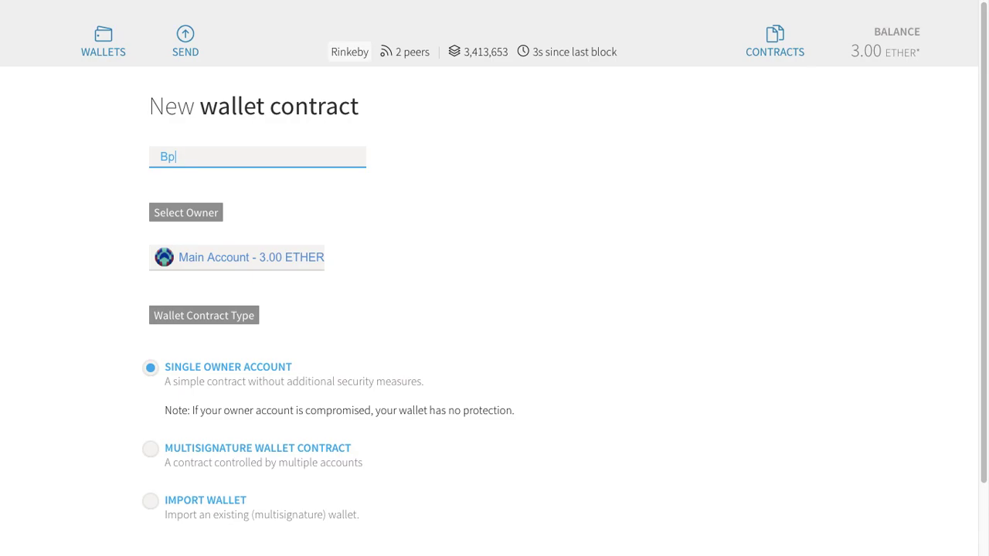
scroll(570, 348, "down", 1)
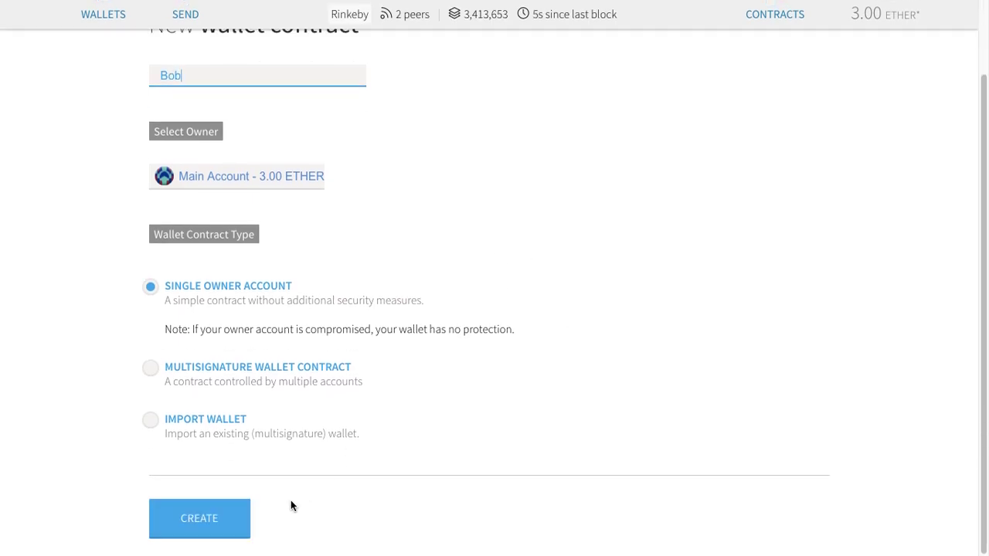
left_click(232, 519)
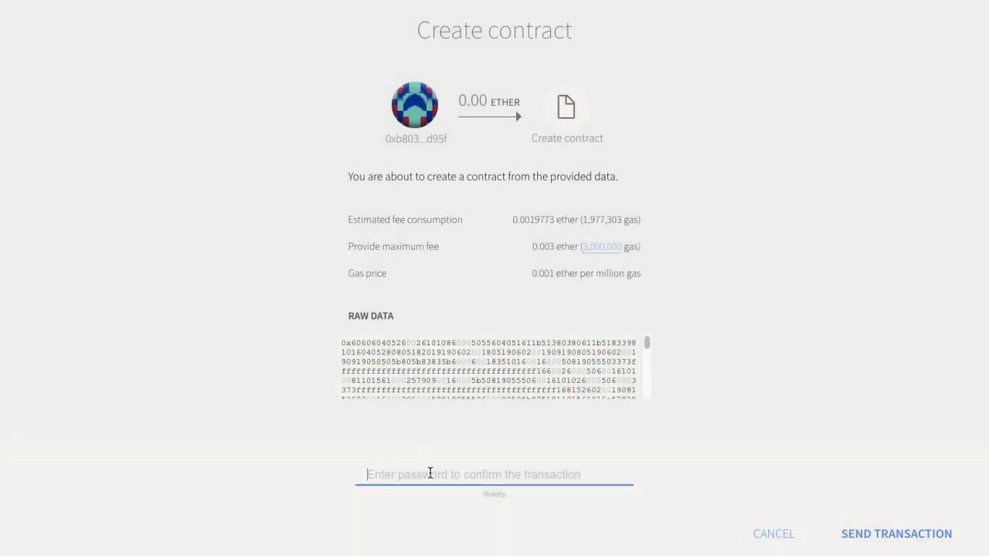
type("••••••••••")
key("Return")
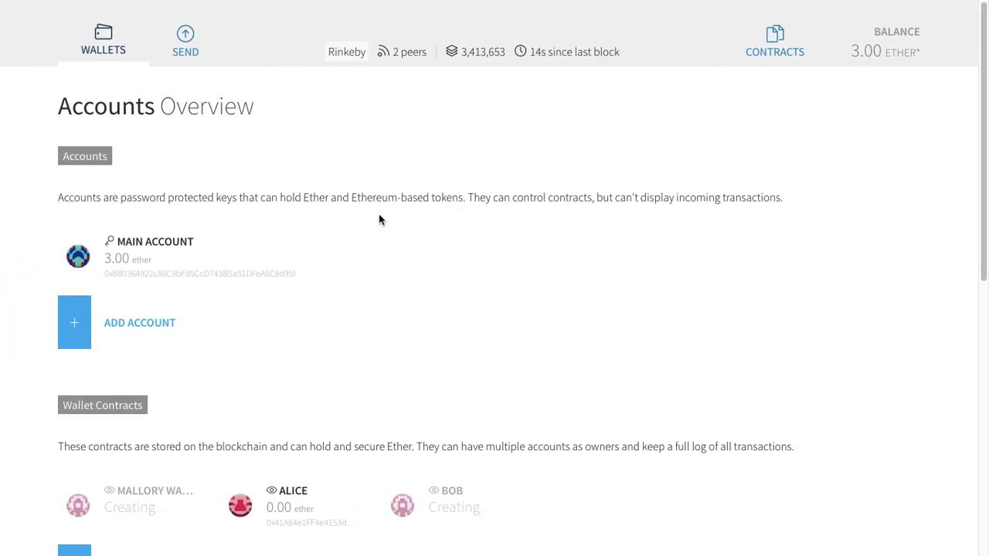
scroll(379, 219, "down", 5)
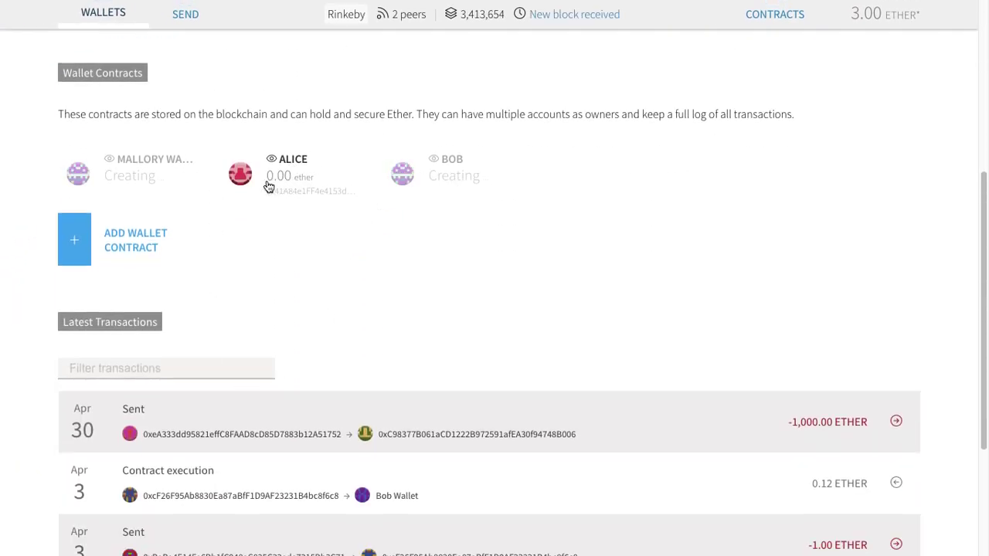
scroll(490, 270, "up", 5)
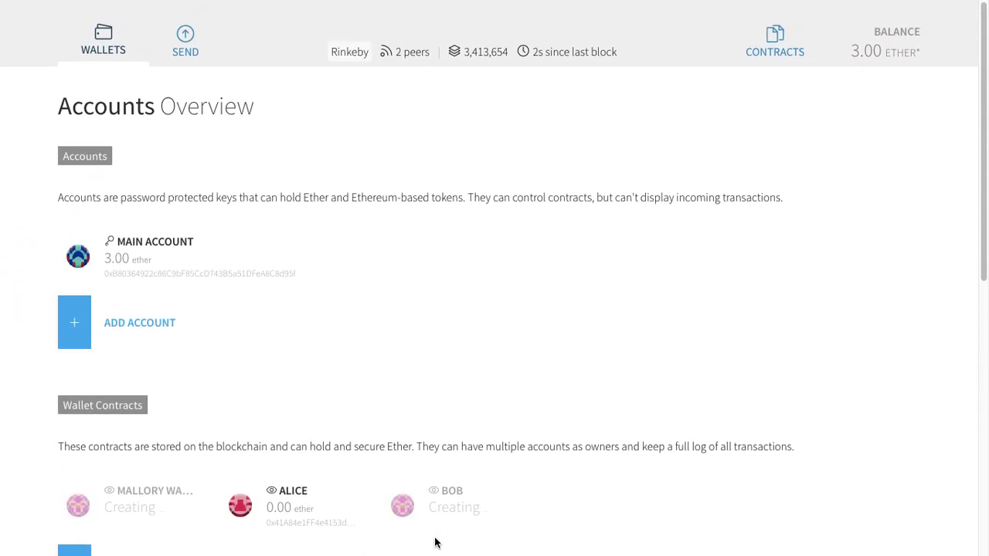
scroll(362, 368, "down", 1)
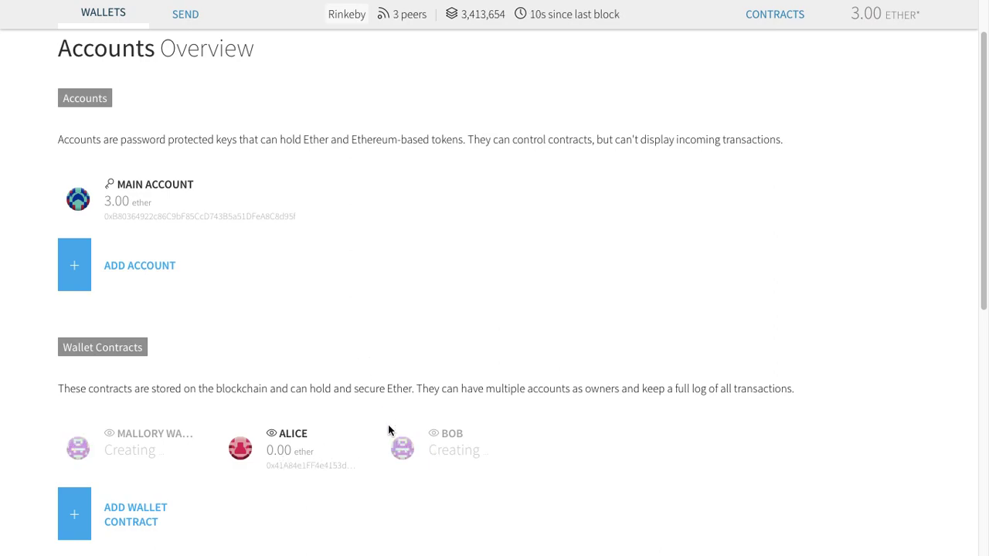
scroll(331, 309, "up", 2)
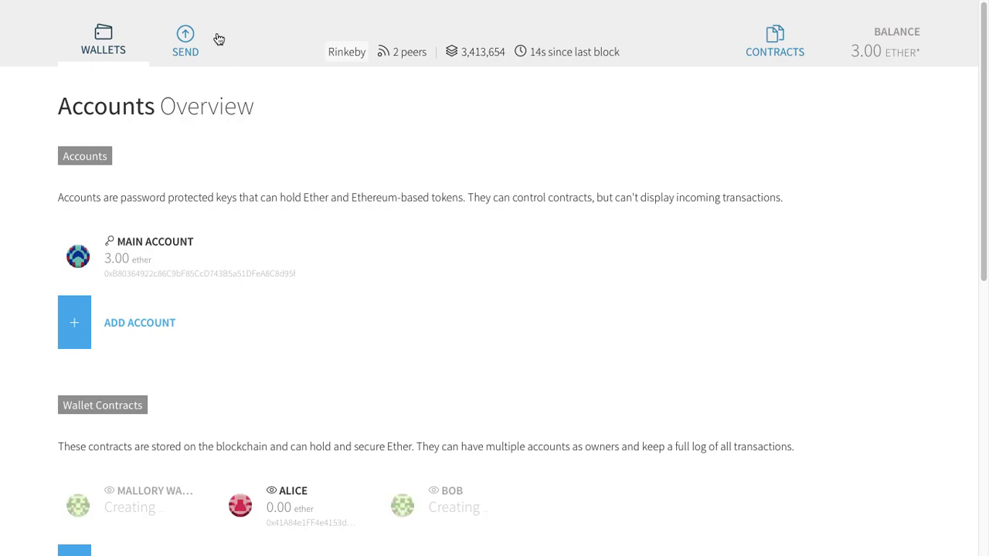
left_click(185, 42)
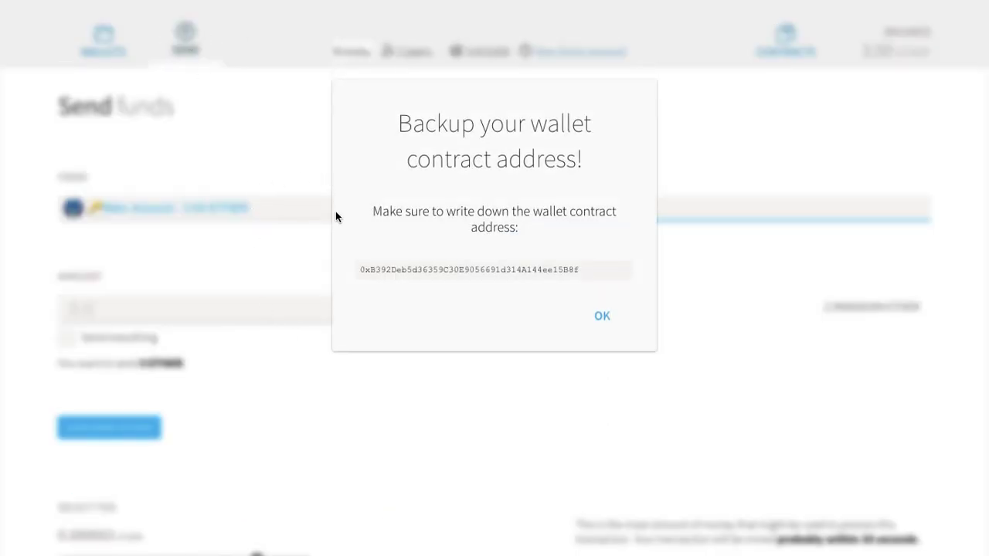
left_click(603, 318)
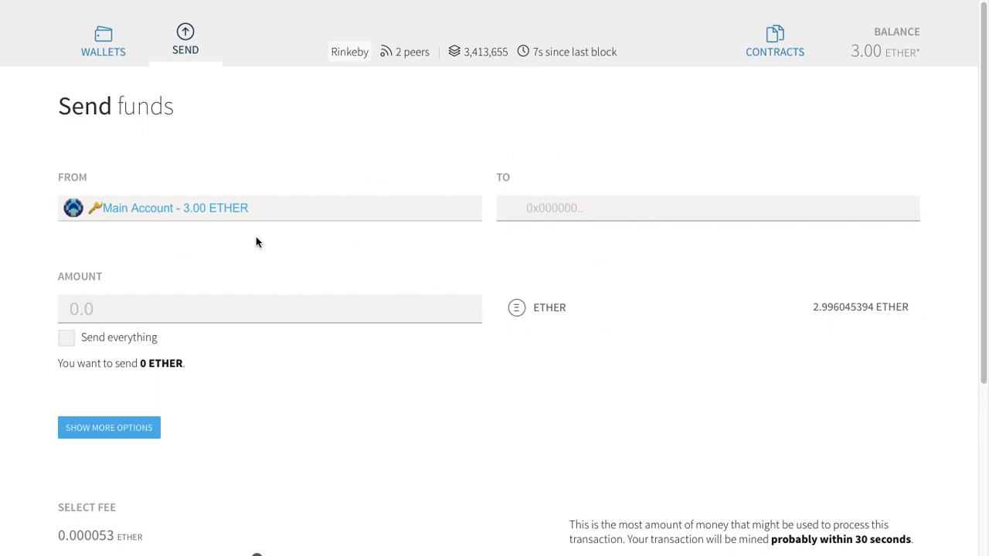
left_click(153, 206)
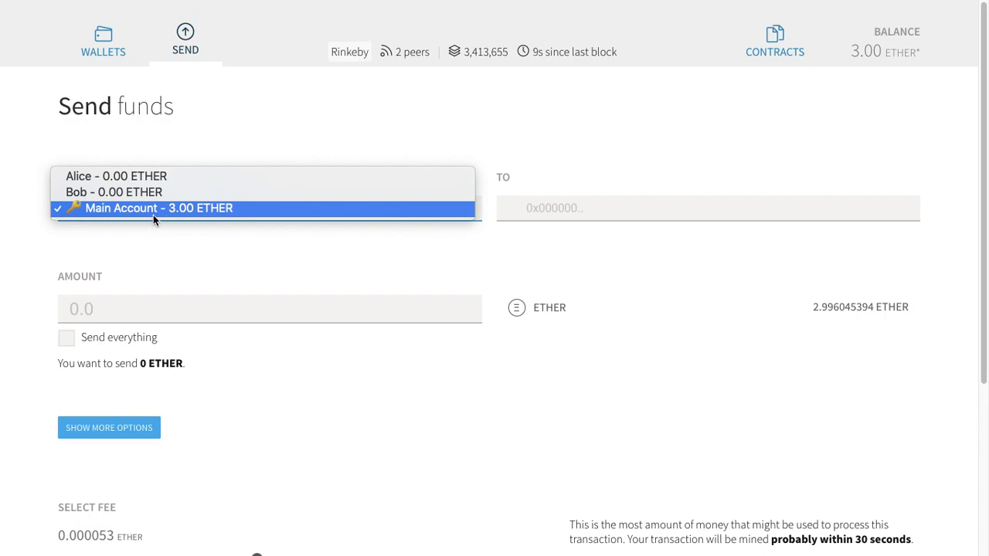
left_click(116, 211)
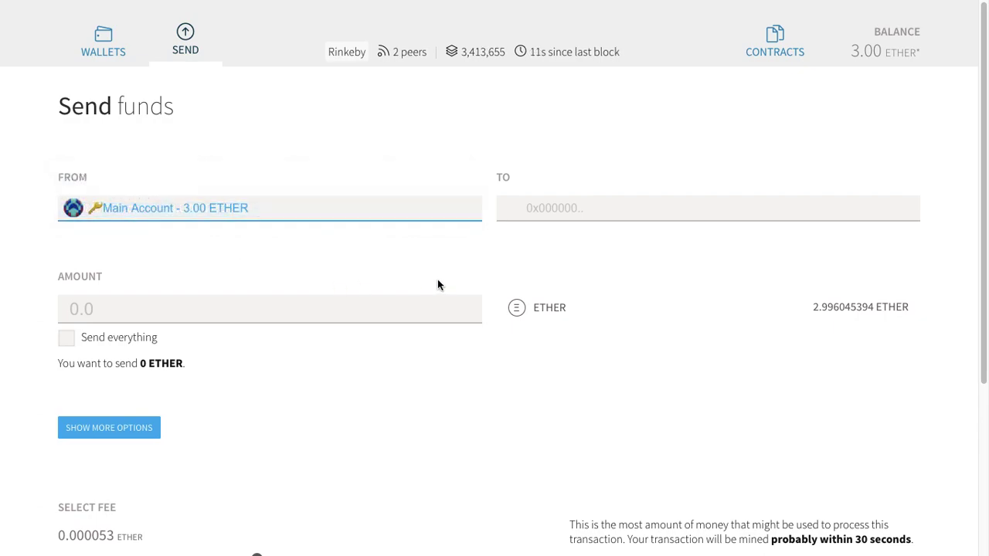
left_click(581, 211)
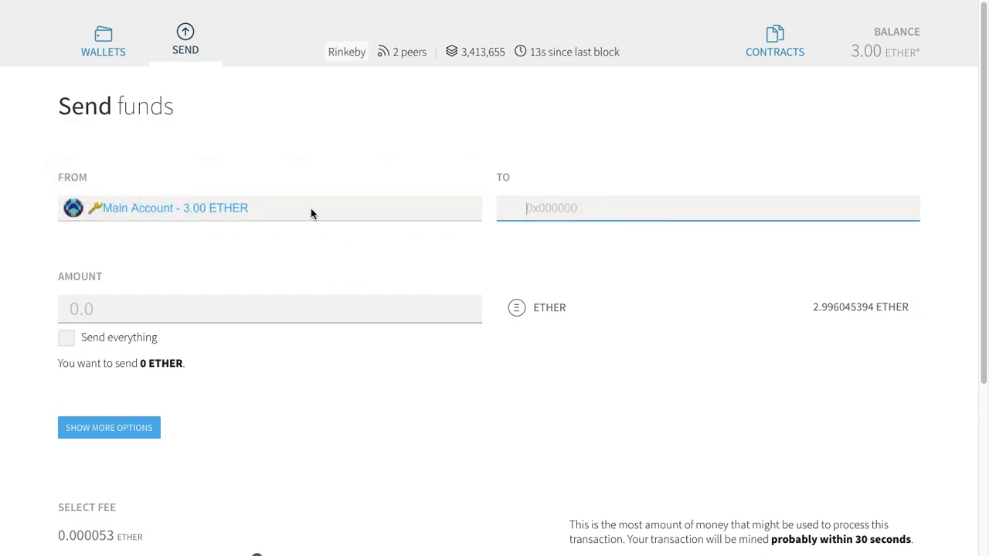
left_click(104, 42)
scroll(172, 386, "down", 2)
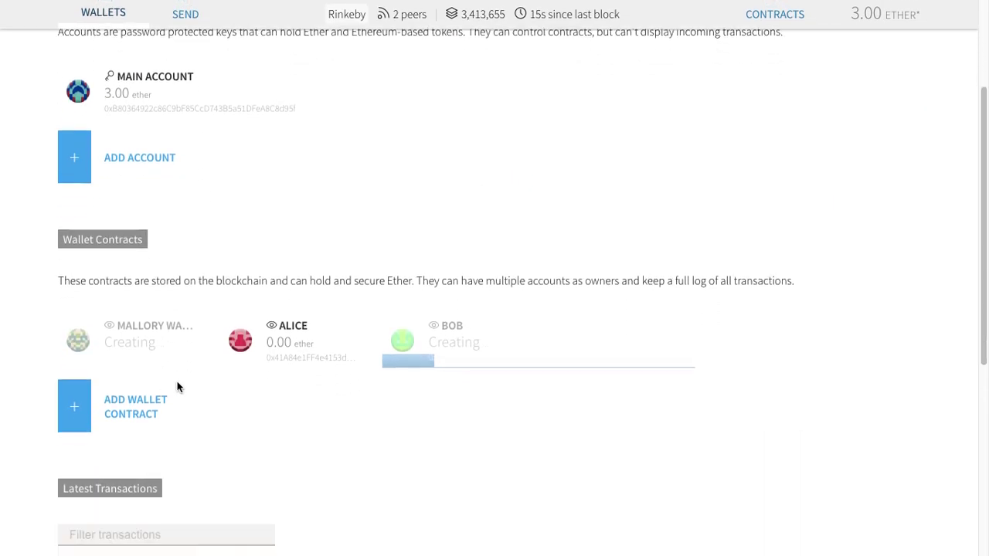
- Copy Alice's contract address from her wallet page, accepting the test-network warning
left_click(299, 361)
double_click(236, 121)
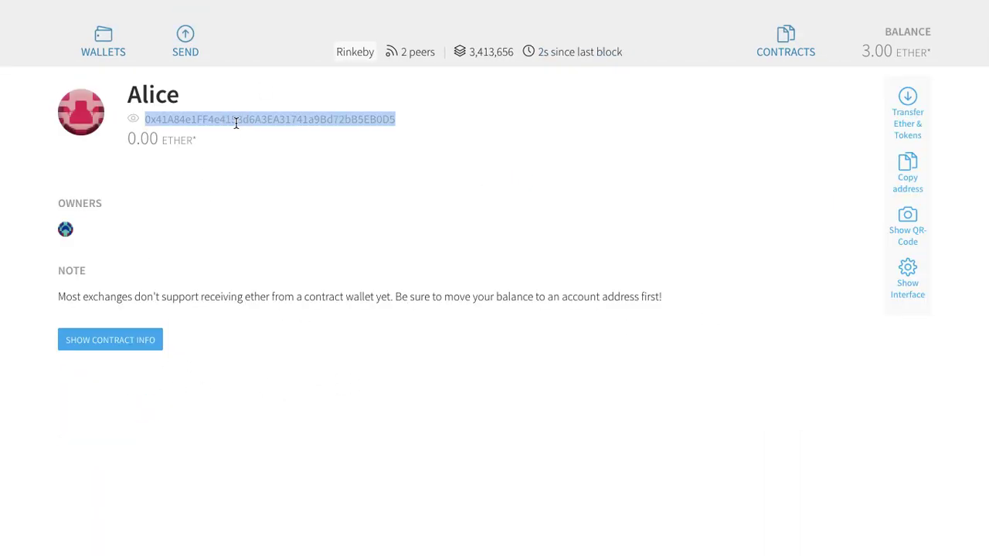
key("ctrl+c")
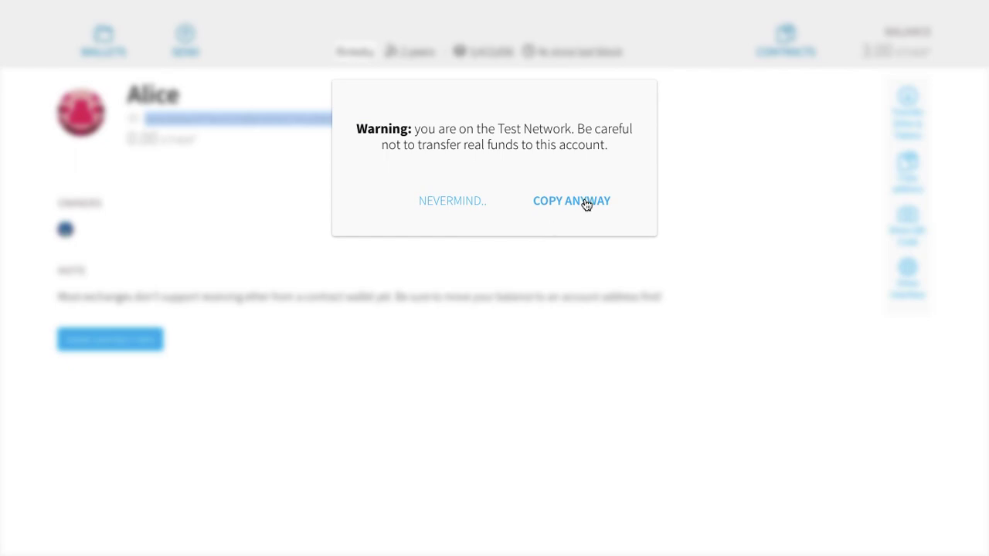
left_click(585, 201)
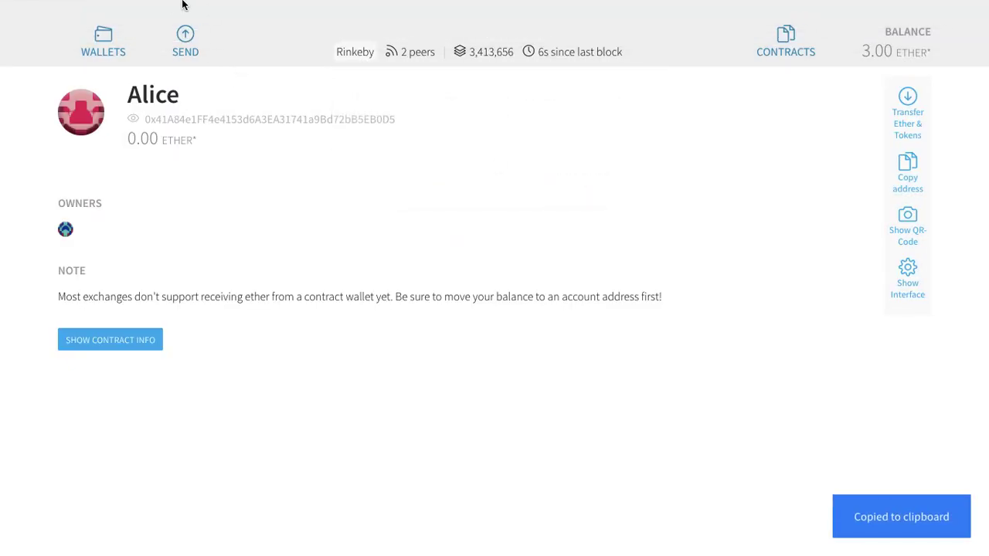
- Start a send from Alice's wallet and paste her own address as recipient
mouse_move(183, 4)
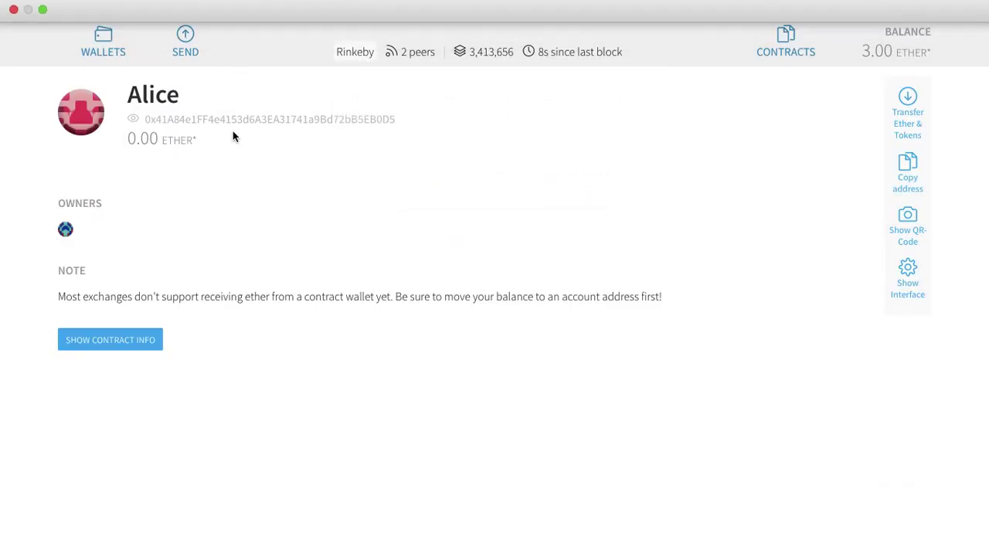
left_click(103, 43)
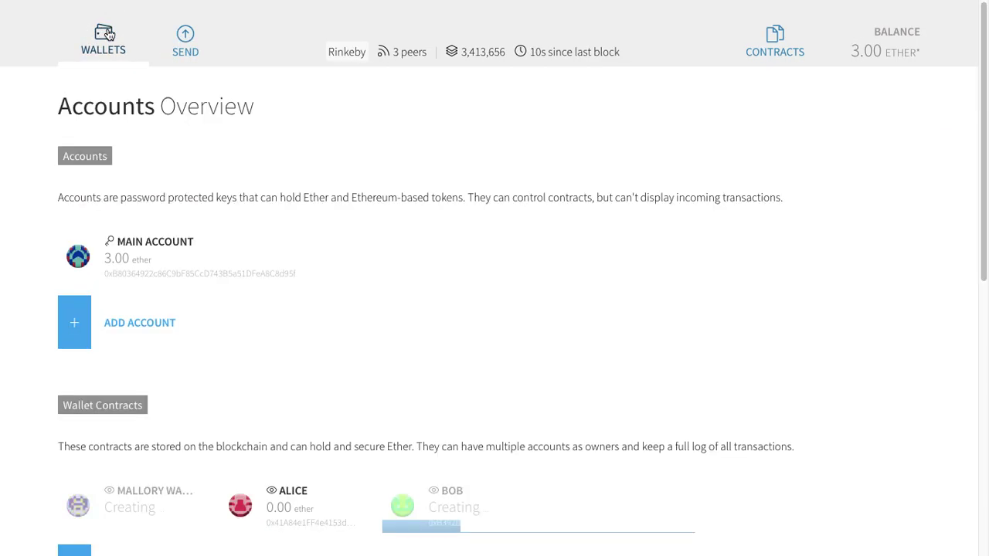
scroll(248, 327, "down", 4)
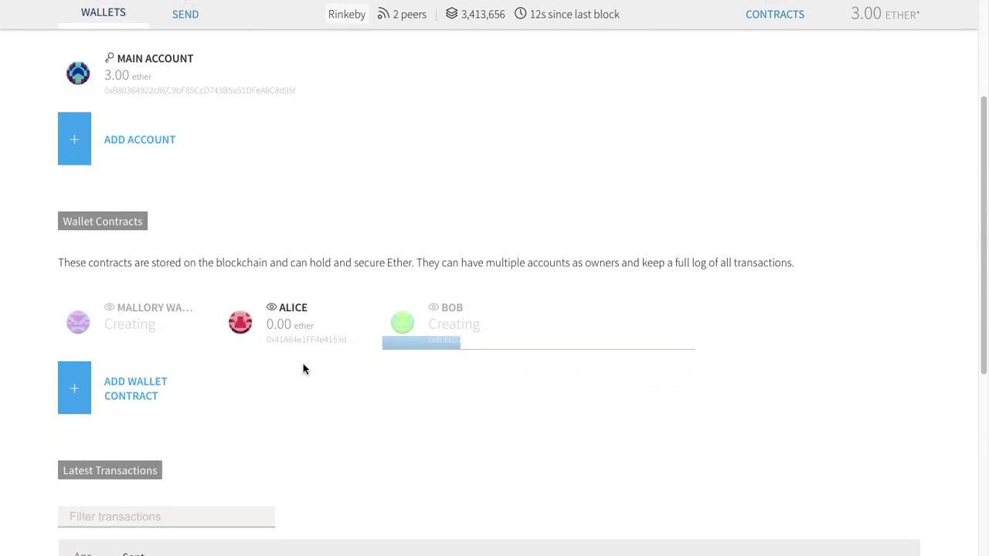
scroll(343, 145, "up", 4)
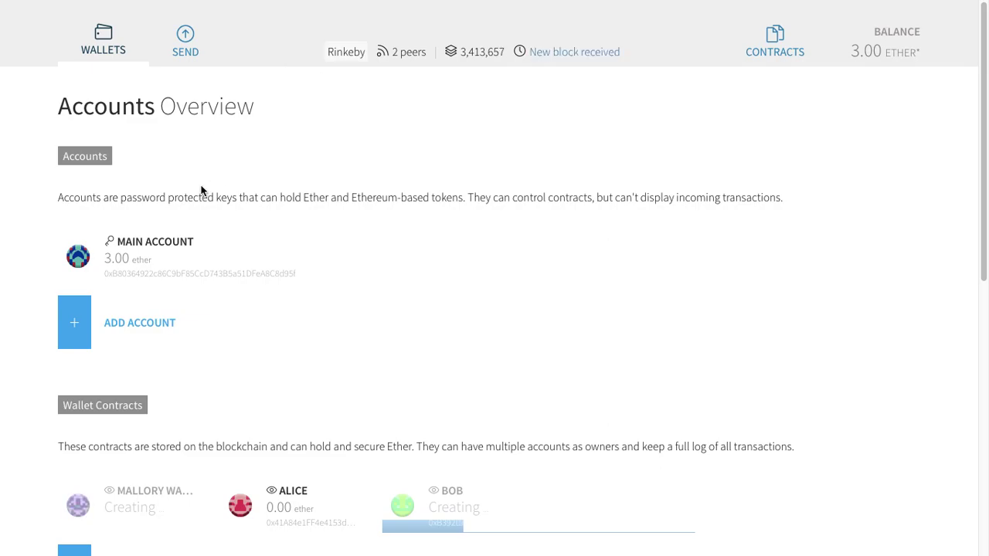
scroll(305, 224, "down", 3)
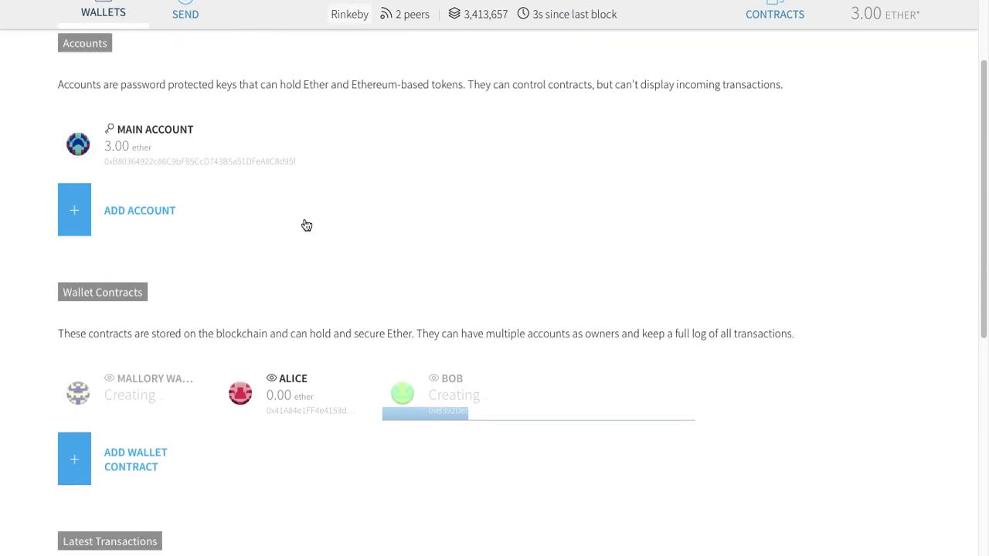
scroll(291, 301, "up", 1)
left_click(288, 322)
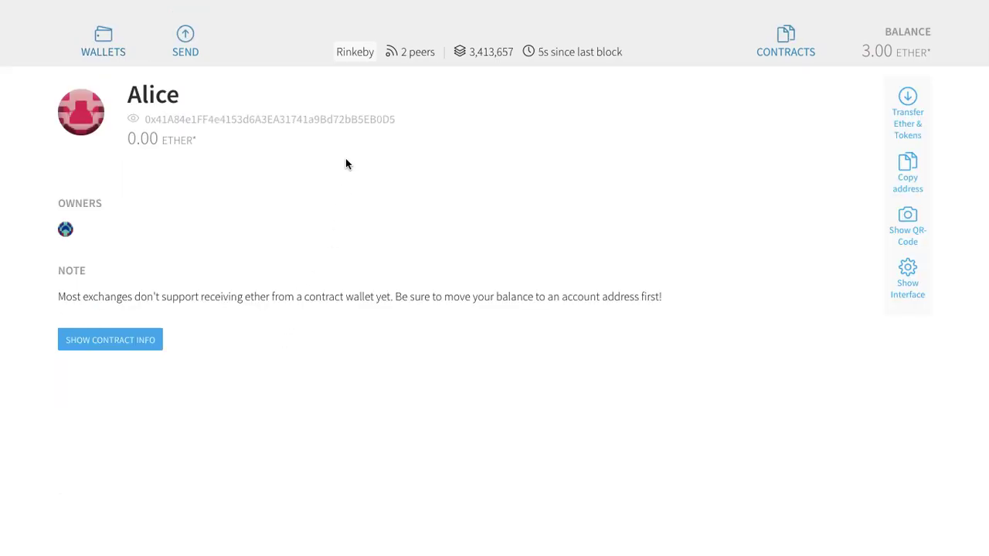
left_click(184, 53)
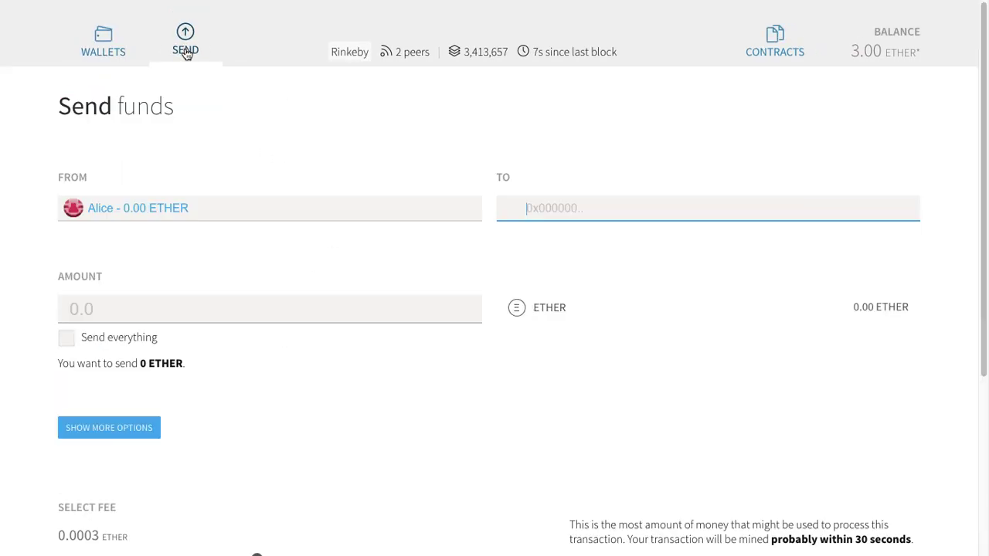
key("ctrl+v")
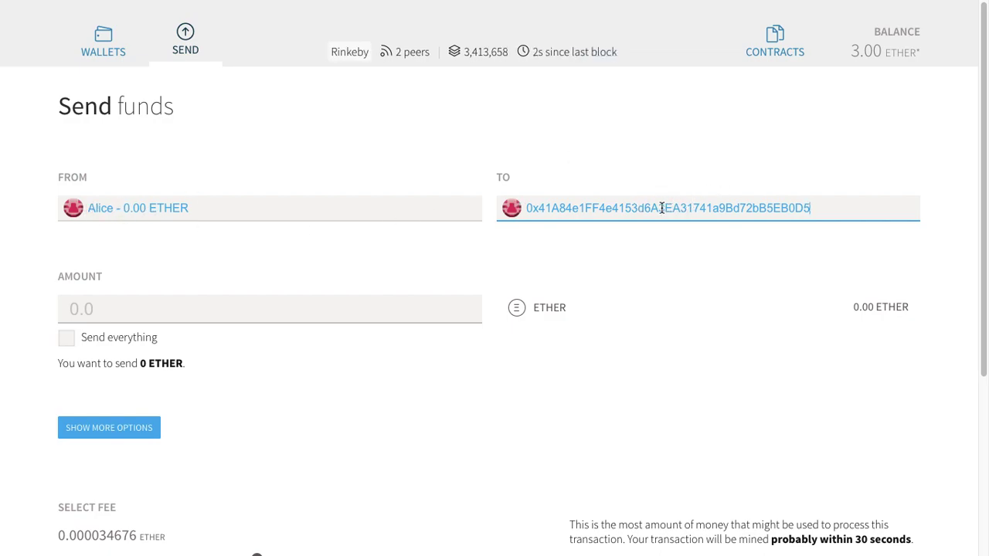
- Enter 1 ether as the amount to send
left_click(175, 300)
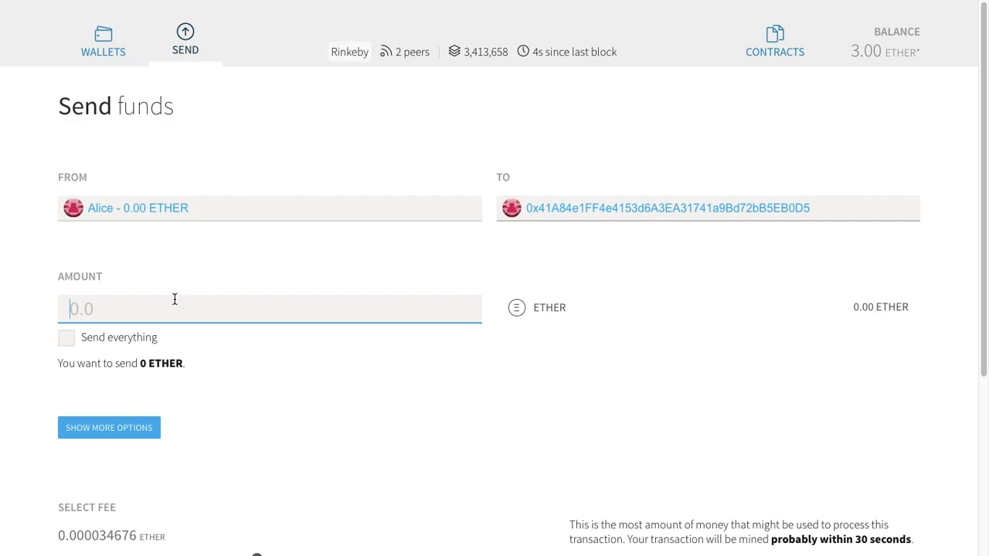
type("1")
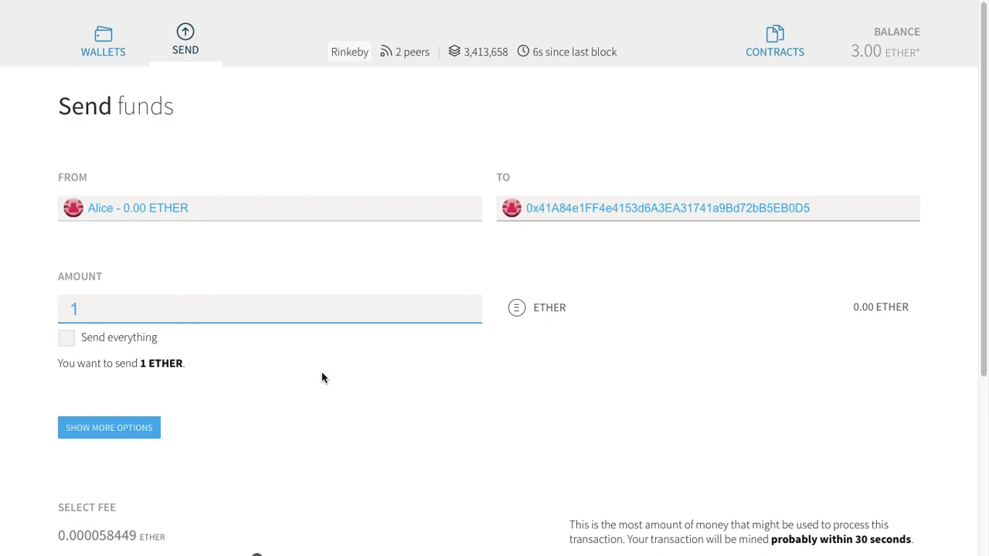
scroll(283, 378, "down", 1)
scroll(241, 356, "down", 3)
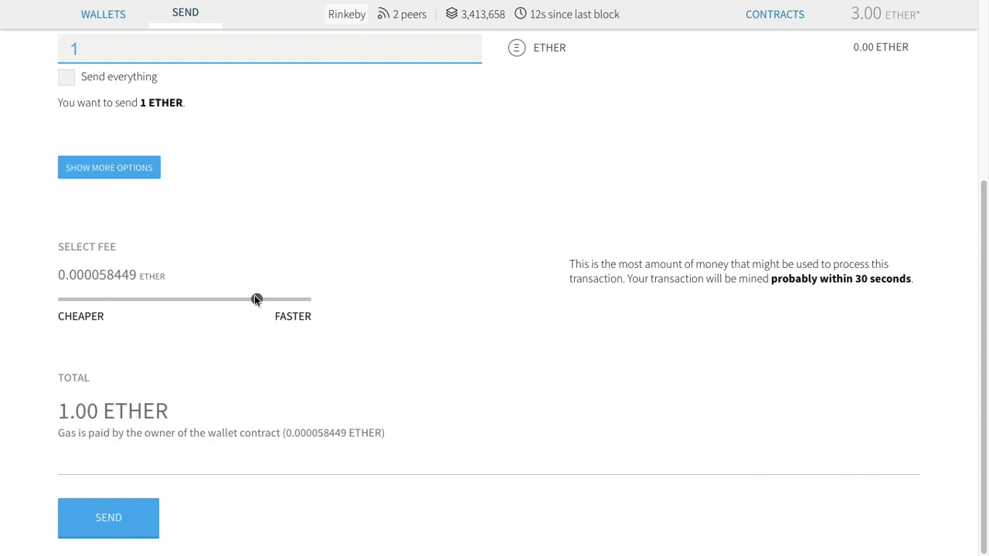
- Set the fee to 0.000058449 ether and reveal the optional data field
left_click_drag(257, 300, 282, 305)
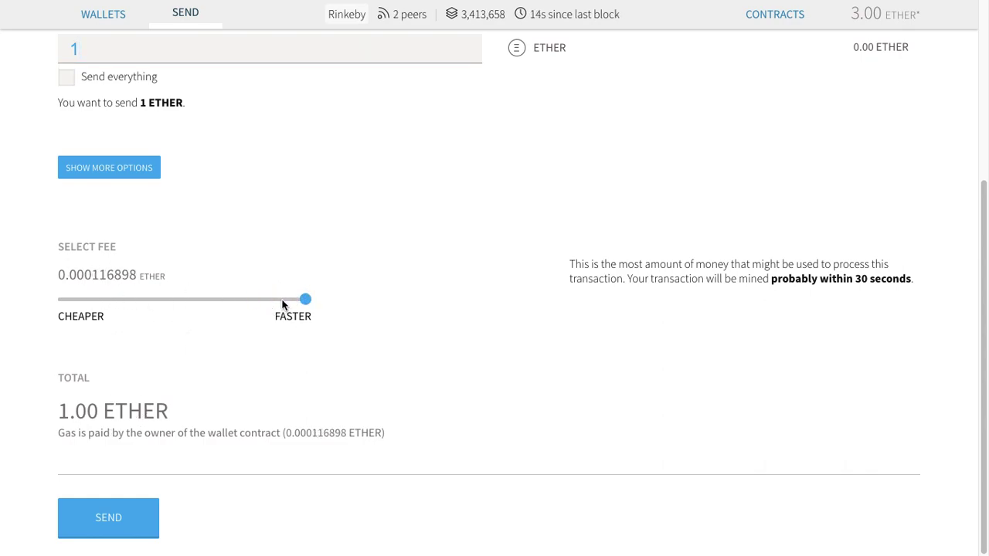
left_click(258, 300)
left_click(313, 304)
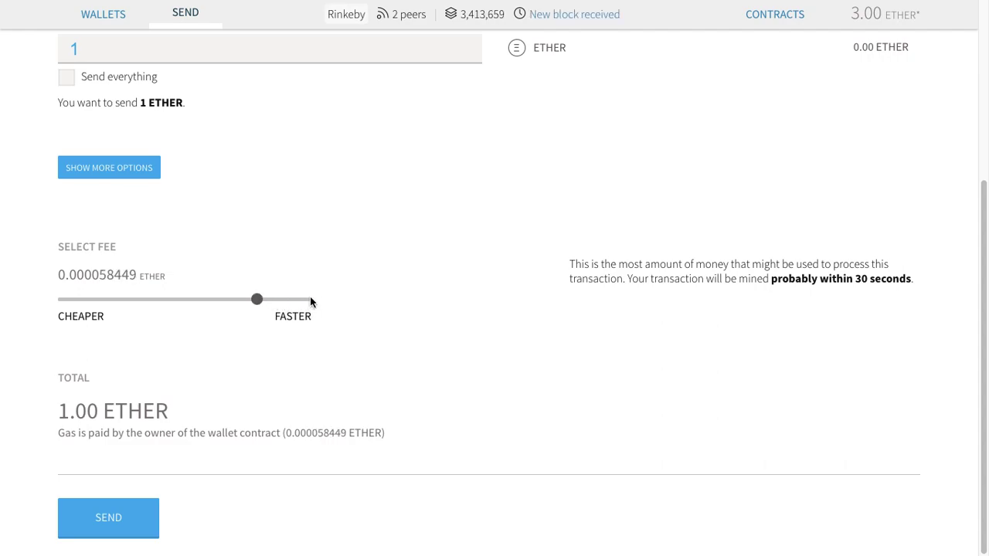
left_click(309, 303)
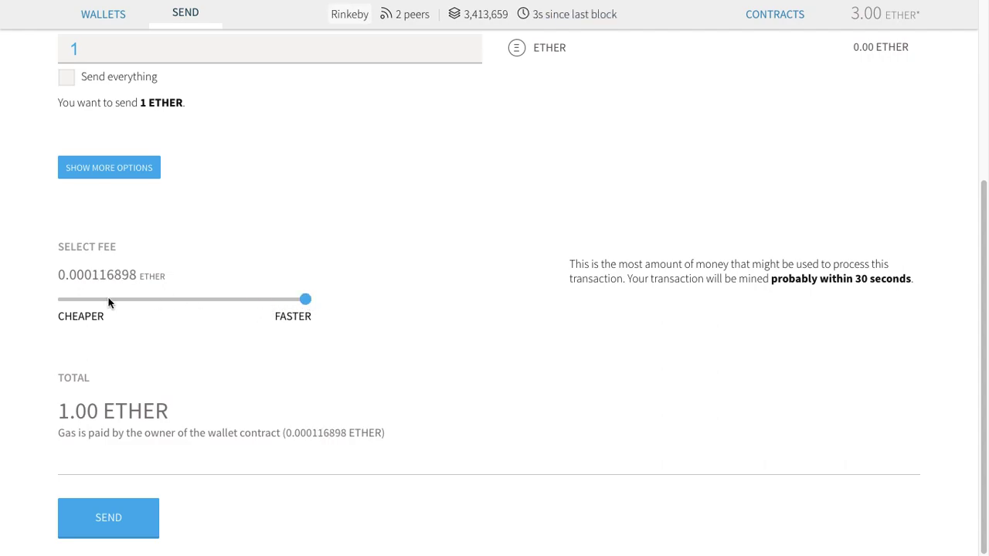
left_click(65, 302)
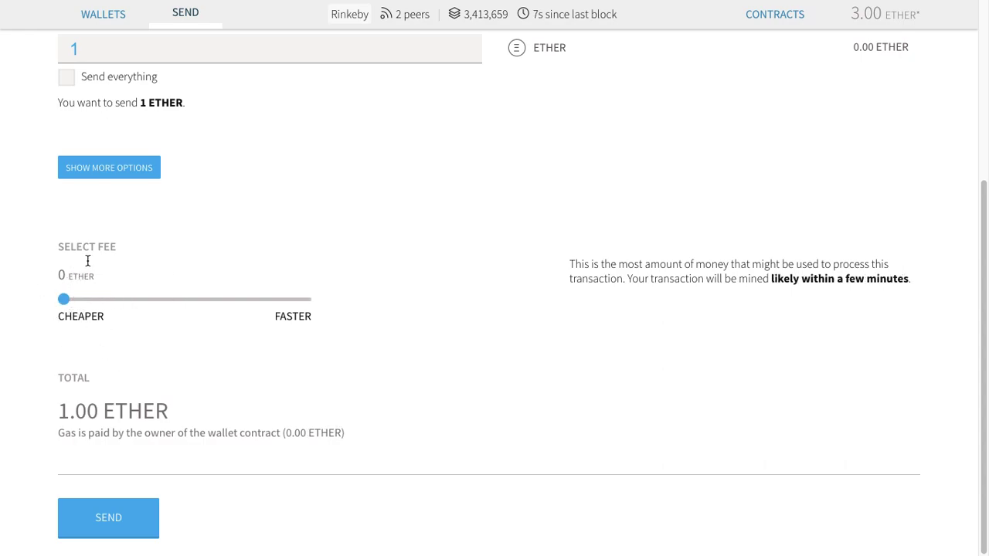
left_click(274, 302)
left_click(287, 307)
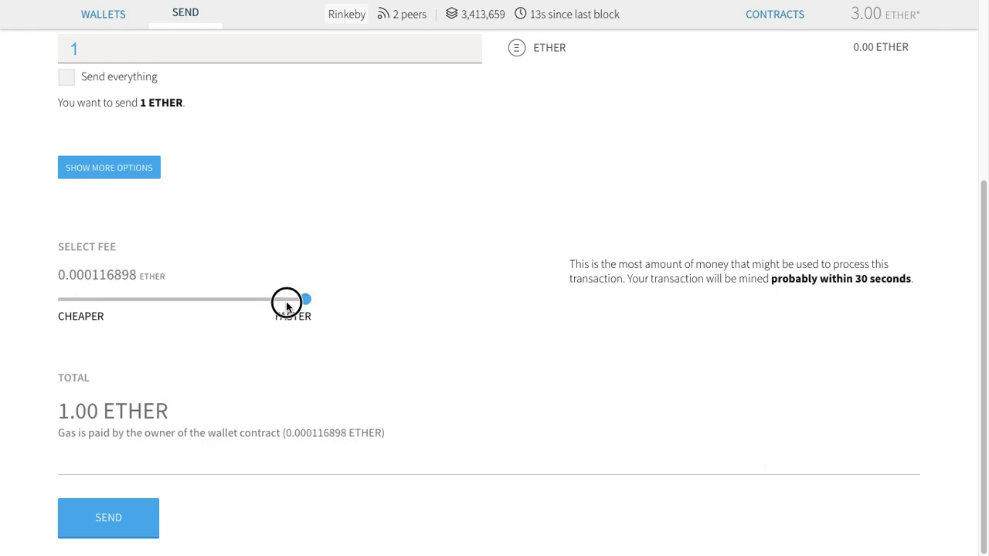
left_click(254, 307)
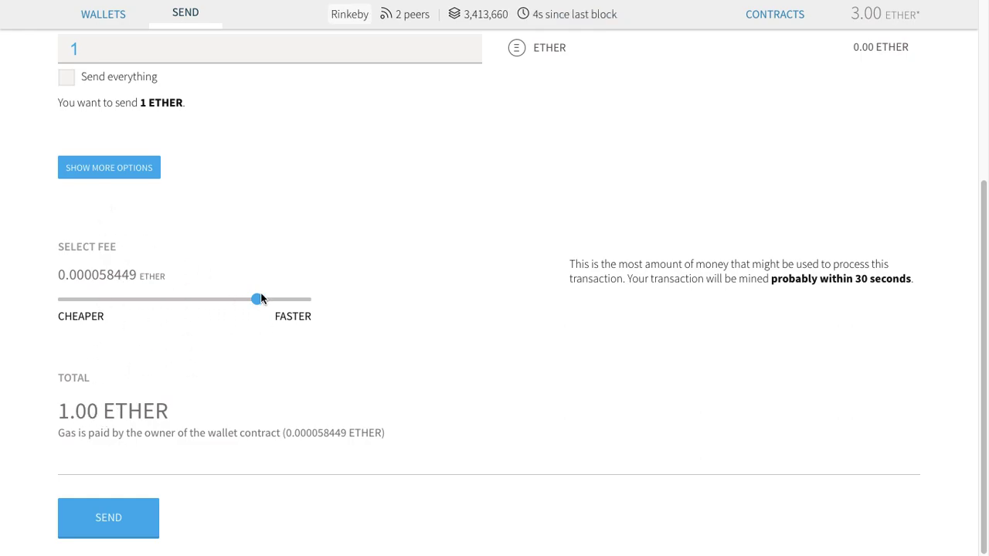
left_click(117, 176)
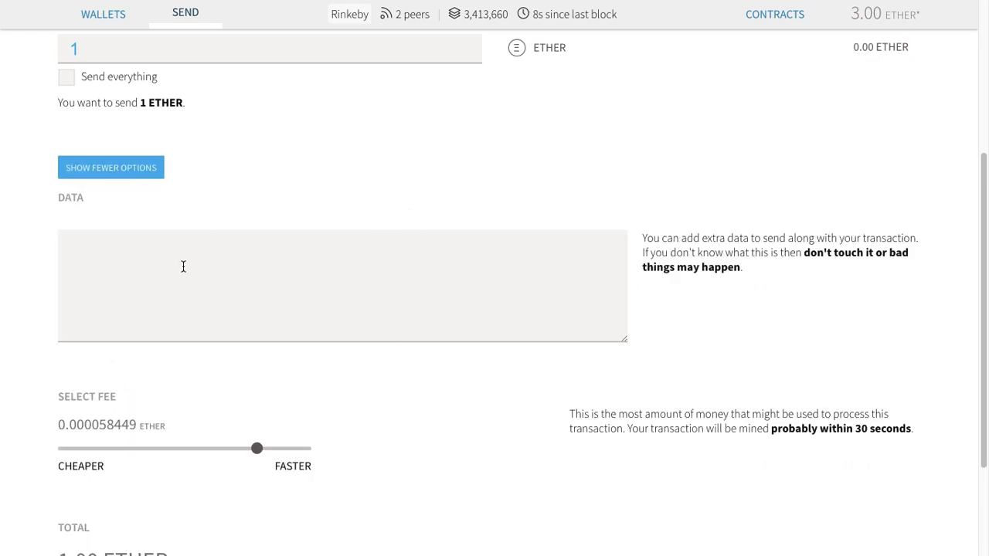
- Hide the data field and submit the 1 ether send, which is refused because Alice's wallet is empty
left_click(116, 165)
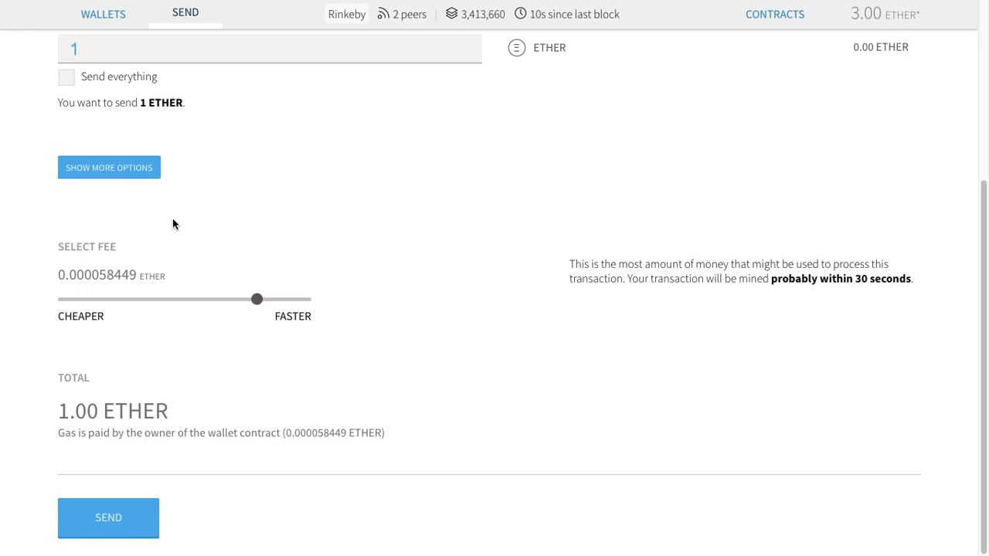
scroll(264, 294, "up", 4)
scroll(294, 378, "down", 4)
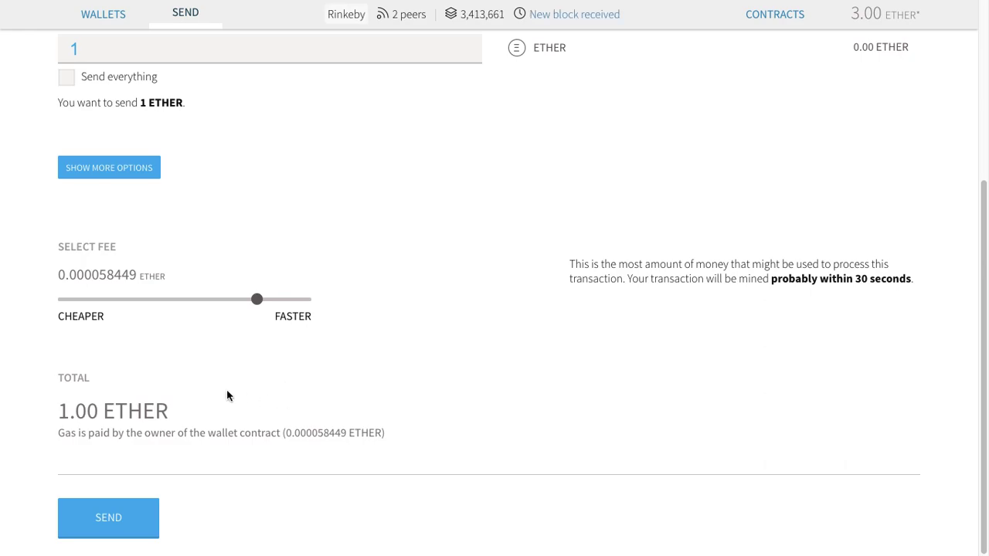
scroll(219, 260, "up", 4)
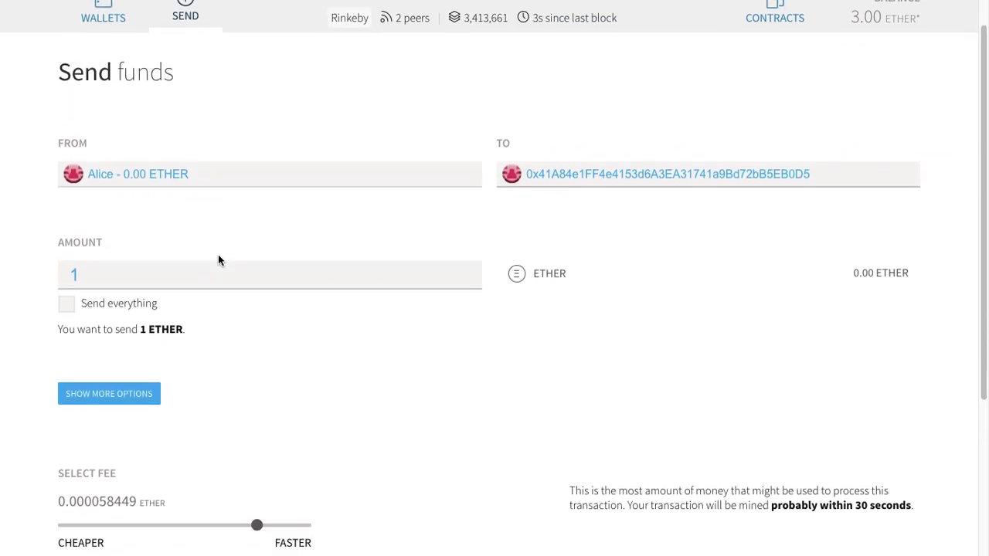
scroll(218, 260, "down", 4)
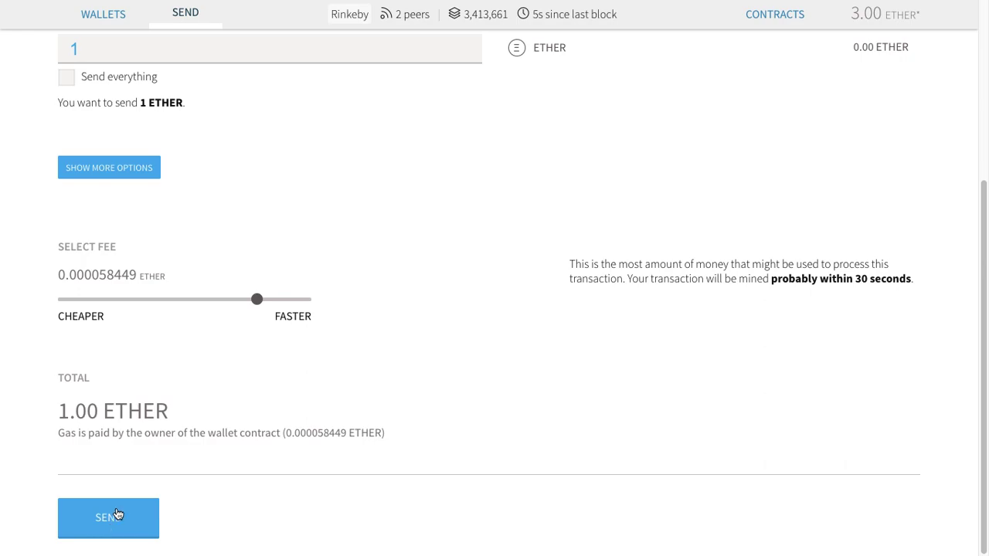
scroll(158, 228, "up", 4)
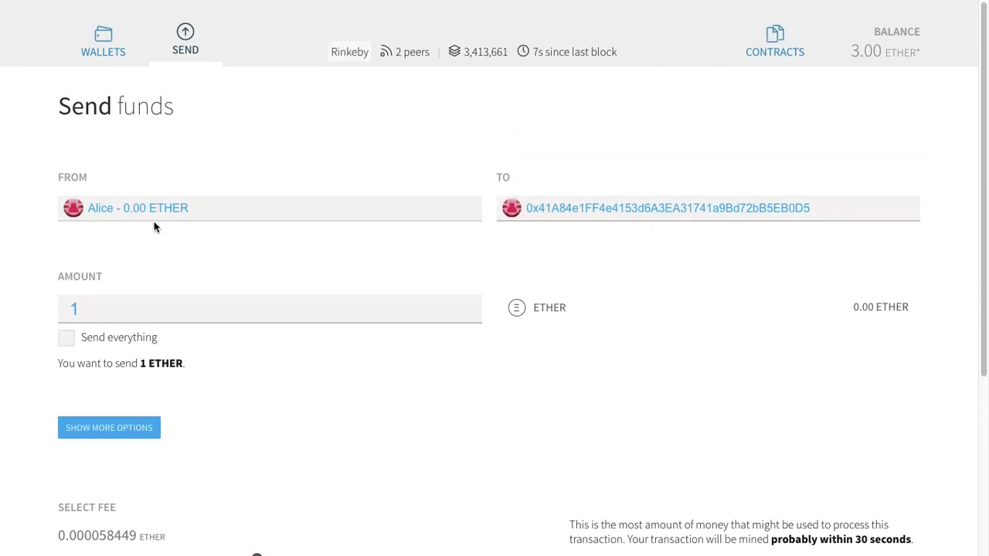
scroll(154, 293, "down", 4)
left_click(114, 522)
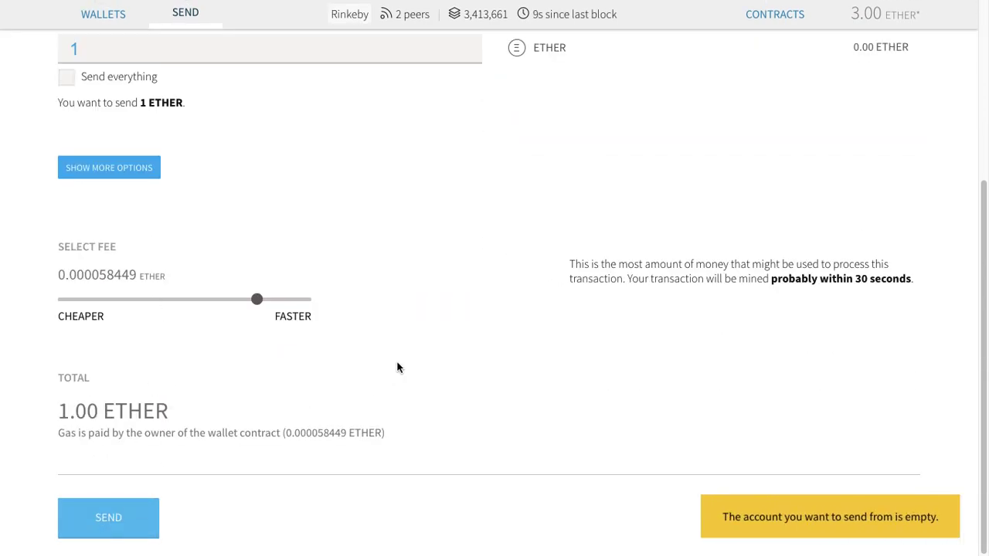
scroll(279, 317, "up", 3)
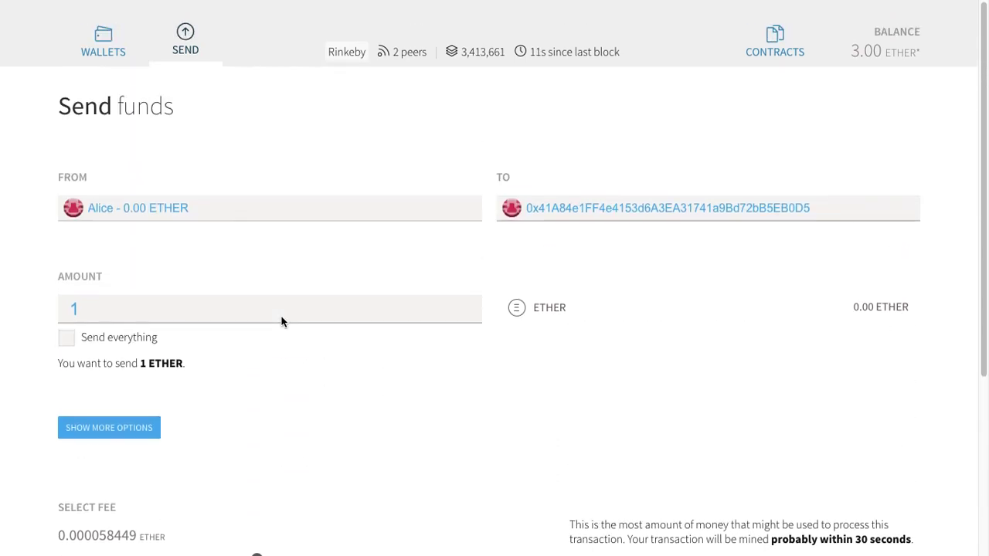
- Switch the sender to Main Account (3.00 ether) and submit the 1 ether transfer to Alice
left_click(224, 207)
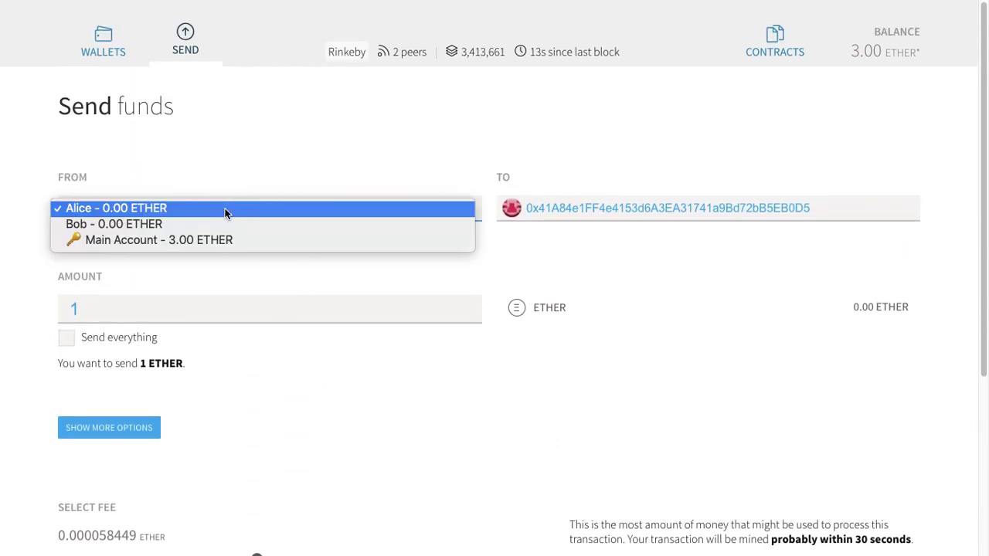
left_click(212, 241)
scroll(263, 257, "down", 1)
scroll(263, 255, "down", 2)
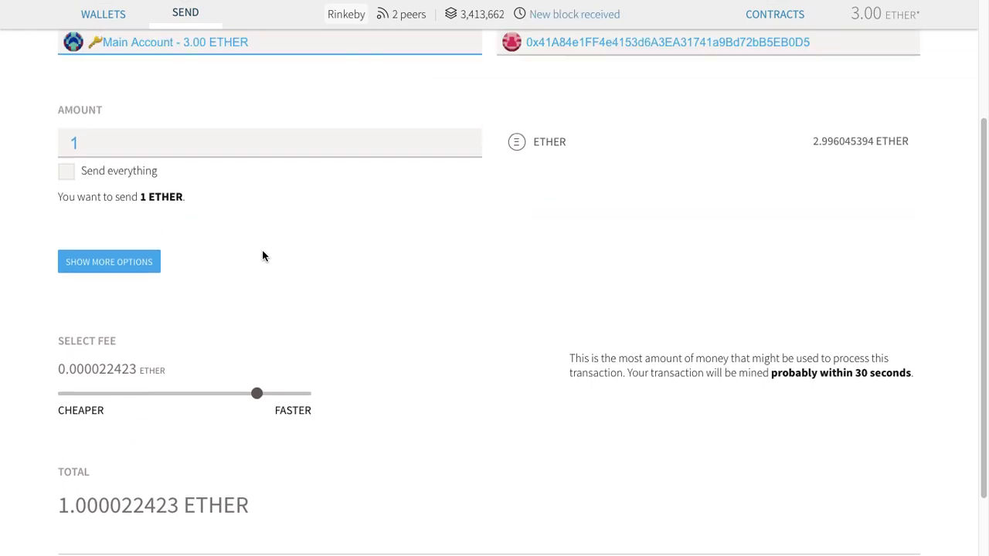
scroll(259, 247, "up", 2)
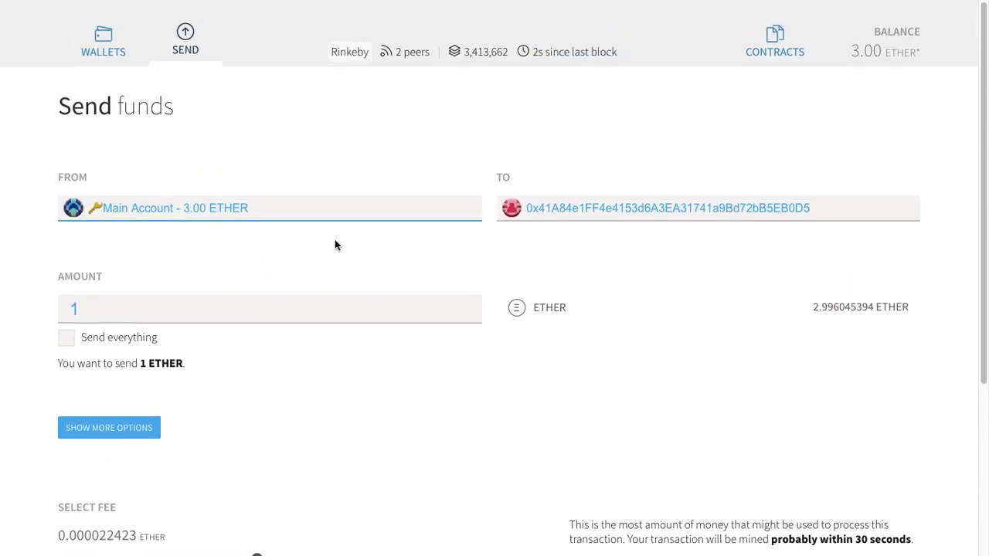
scroll(335, 244, "down", 3)
left_click(136, 518)
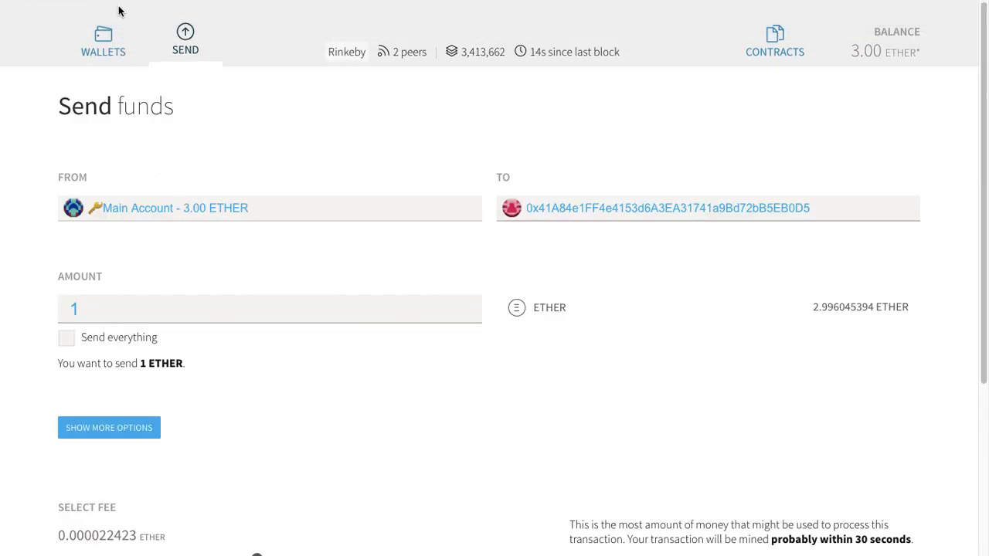
- Go back to the overview and inspect Bob's pending contract address
left_click(103, 43)
scroll(398, 202, "down", 5)
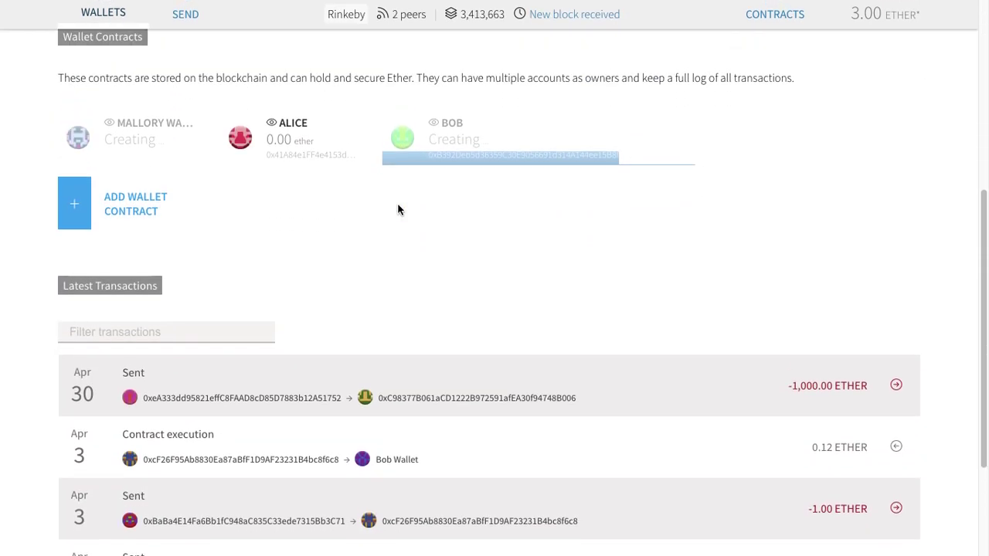
triple_click(448, 158)
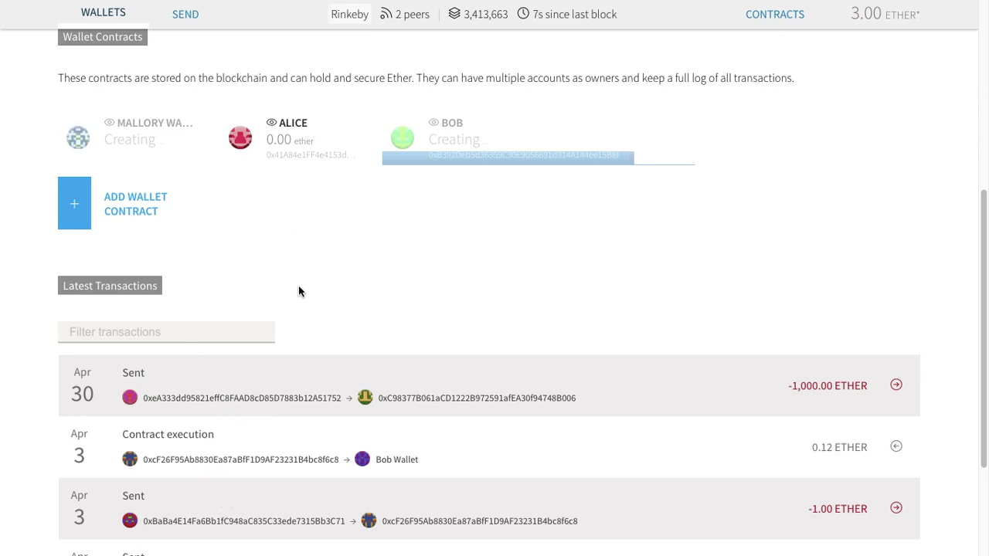
scroll(299, 289, "up", 3)
scroll(378, 313, "up", 5)
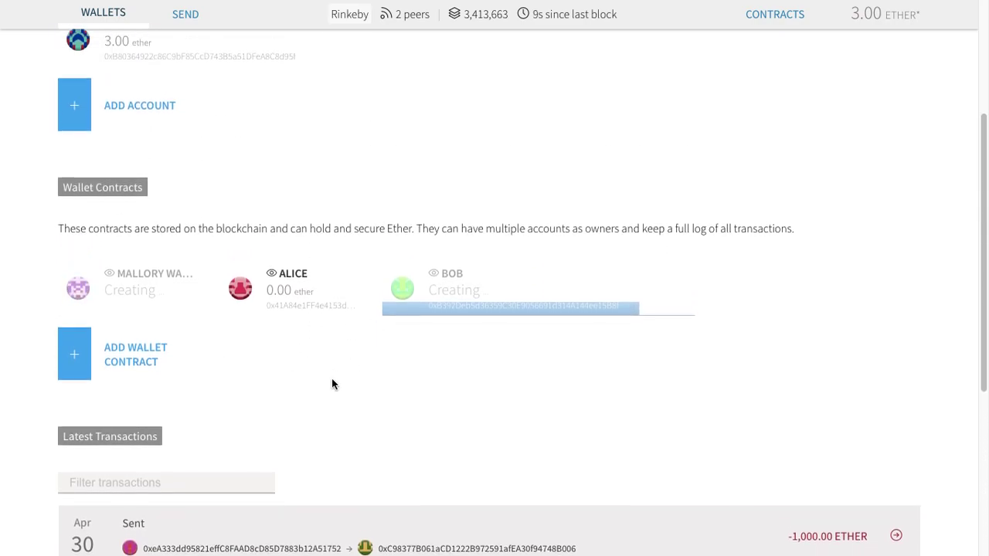
scroll(290, 259, "up", 3)
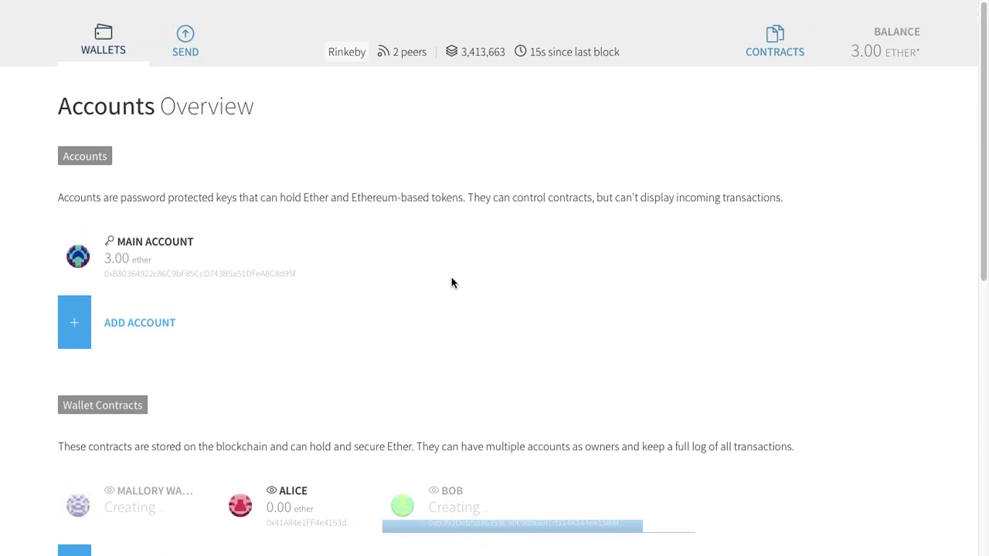
scroll(386, 221, "down", 1)
scroll(388, 222, "down", 3)
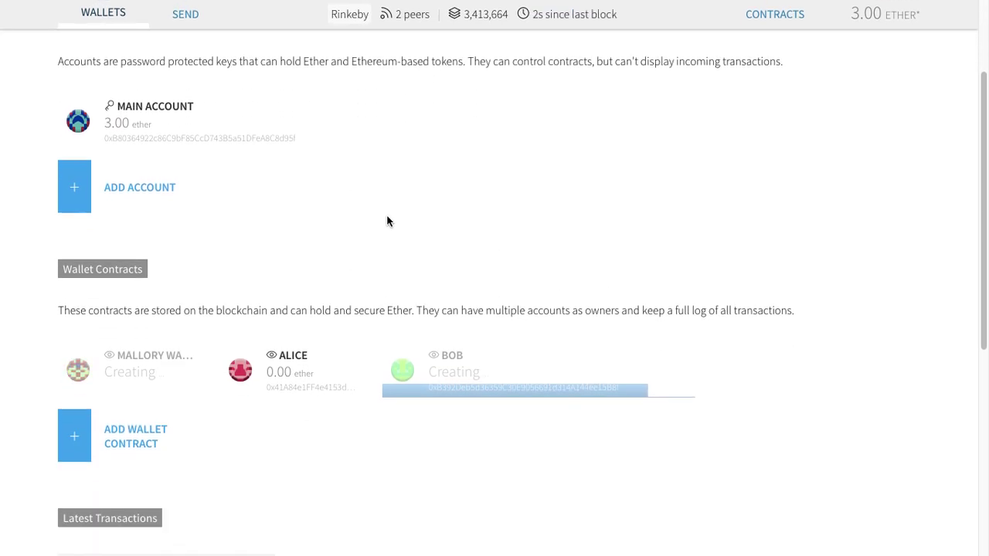
scroll(388, 222, "up", 4)
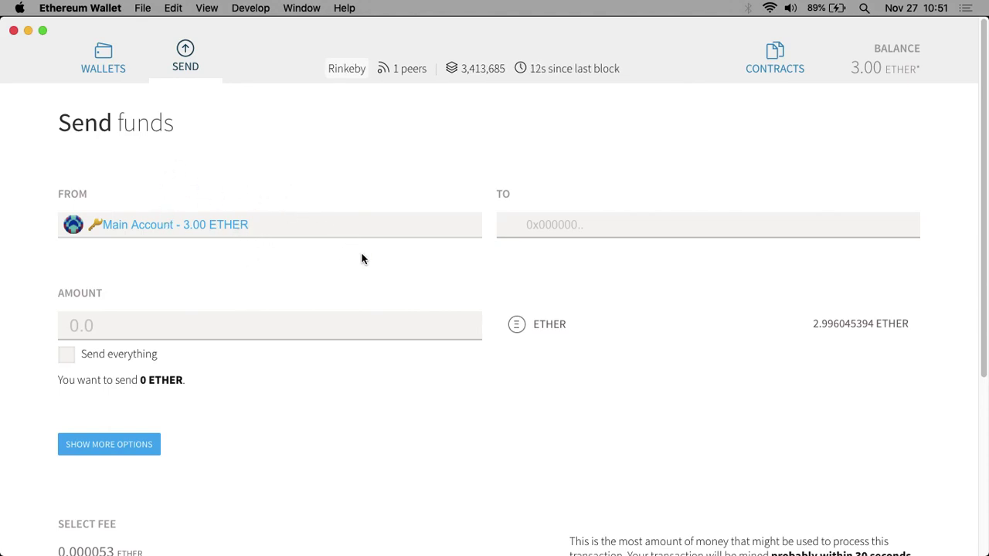
scroll(463, 258, "down", 1)
scroll(323, 224, "up", 1)
left_click(574, 220)
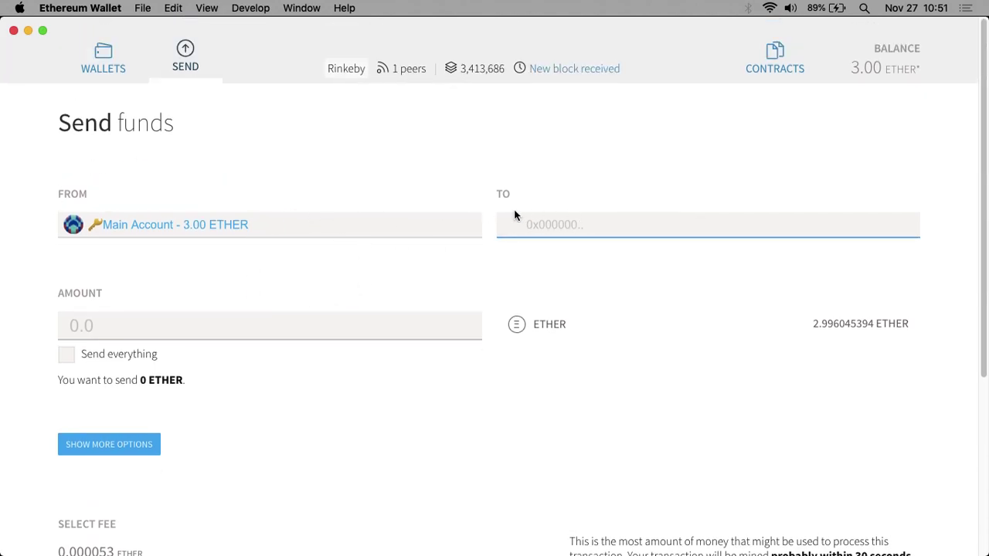
- Open the Alice wallet contract's details, showing 0.00 ether and a single owner
left_click(116, 80)
scroll(159, 257, "down", 5)
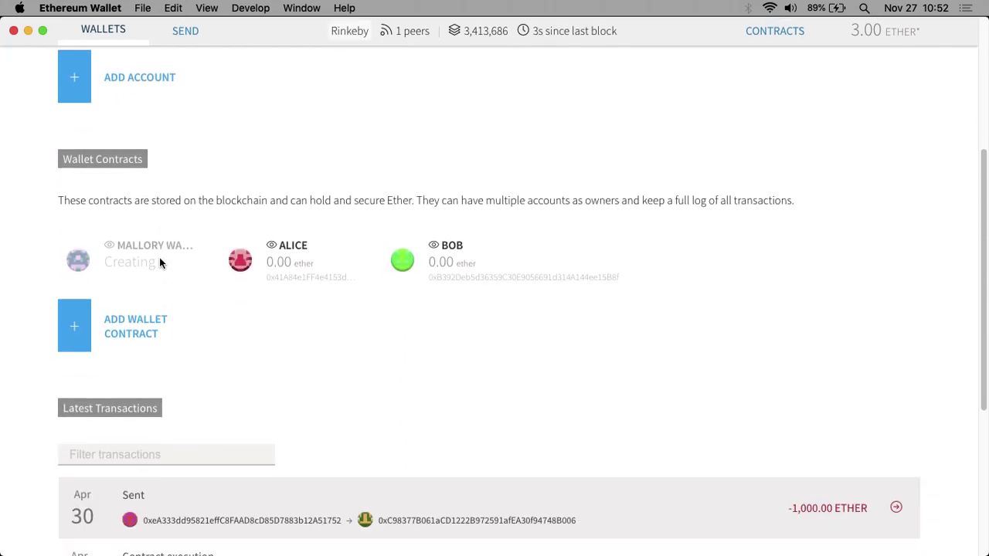
scroll(147, 255, "up", 4)
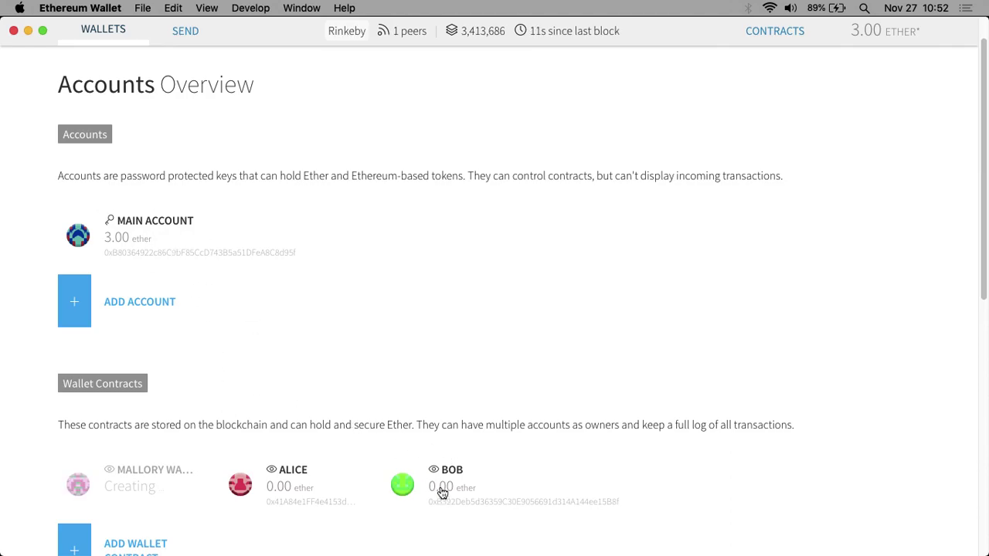
scroll(322, 371, "down", 3)
left_click(301, 408)
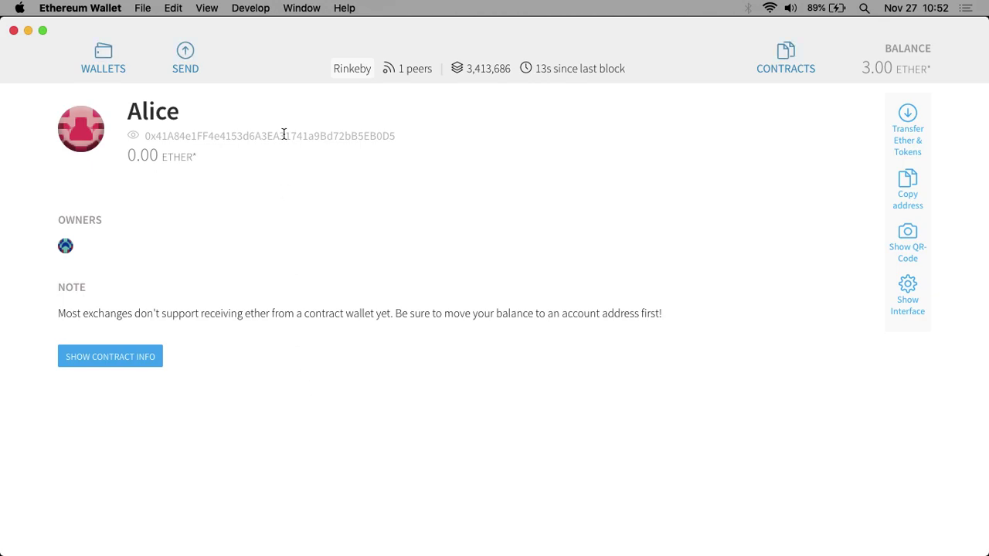
- Copy Alice's address and start a send from Main Account with it as recipient
double_click(242, 139)
key("super+c")
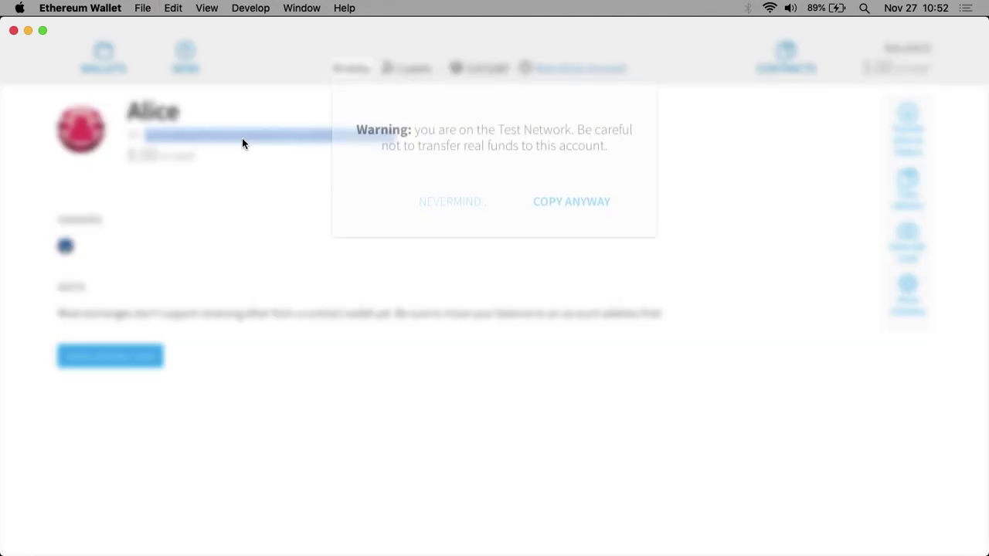
left_click(598, 222)
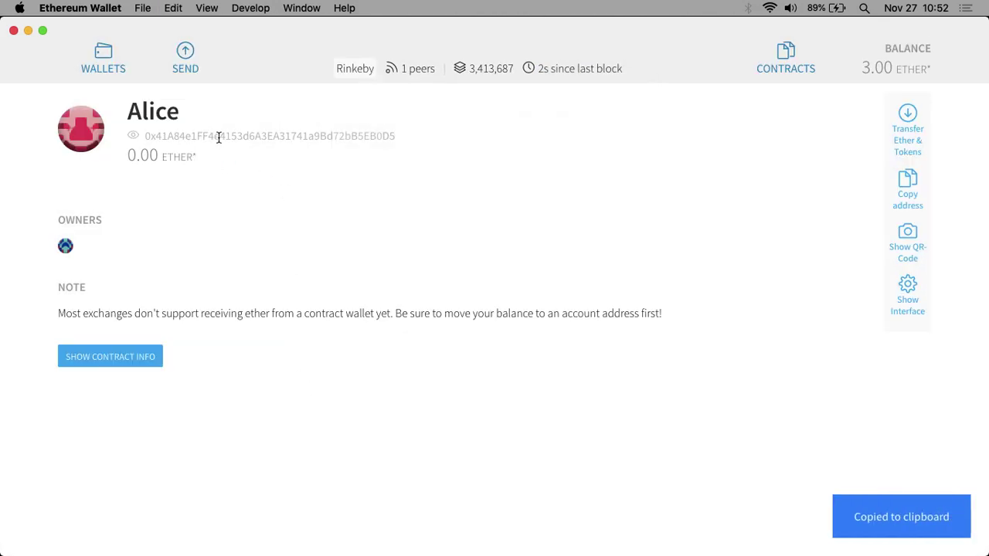
left_click(113, 65)
left_click(185, 59)
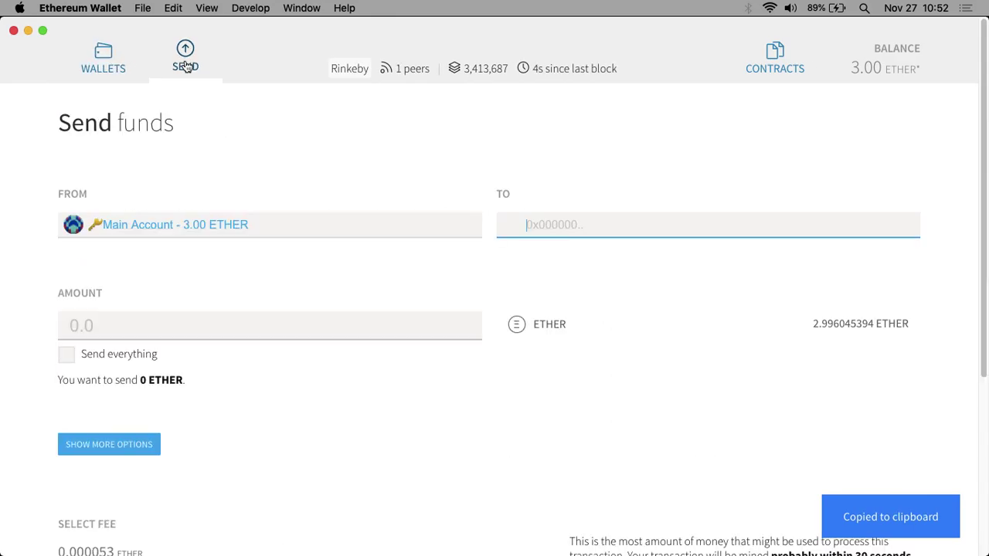
left_click(226, 226)
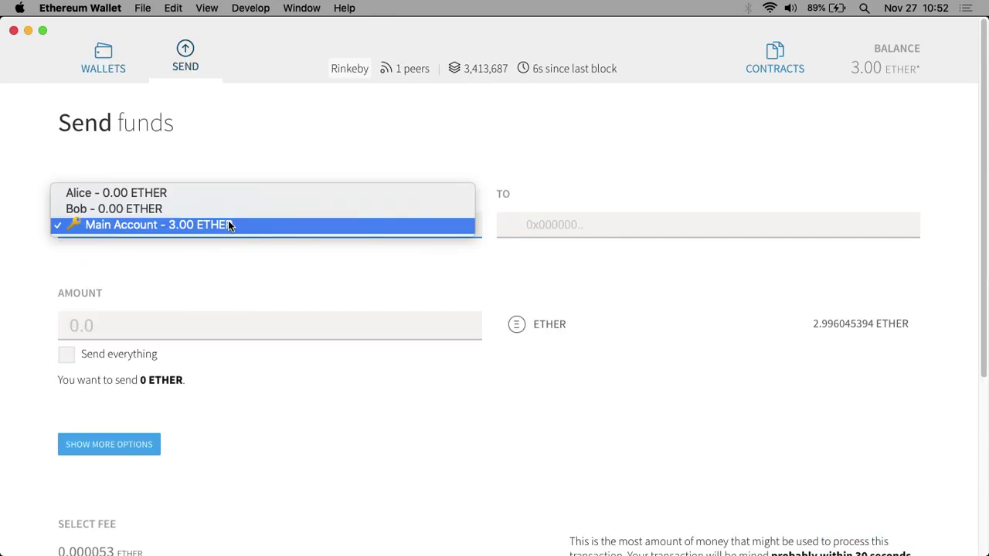
left_click(196, 227)
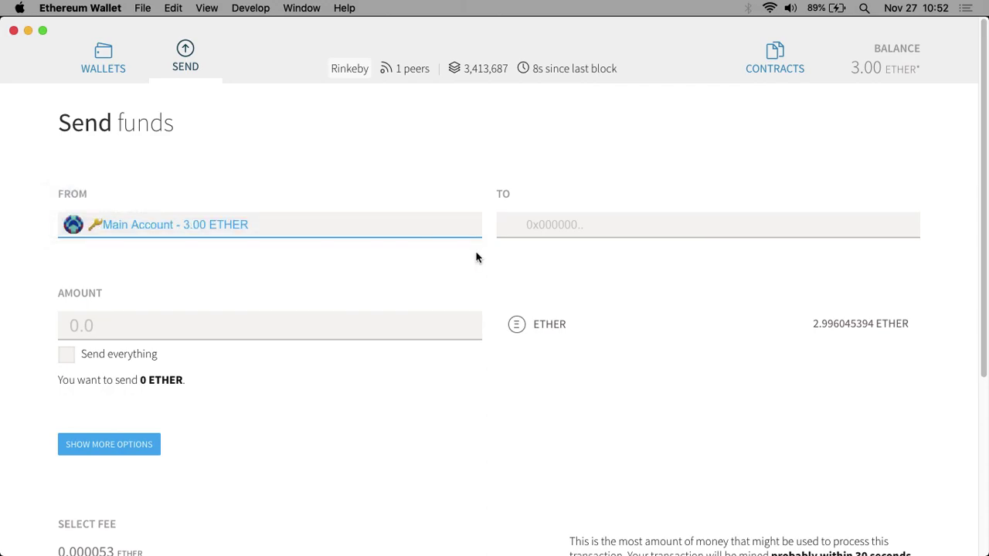
left_click(575, 225)
key("super+v")
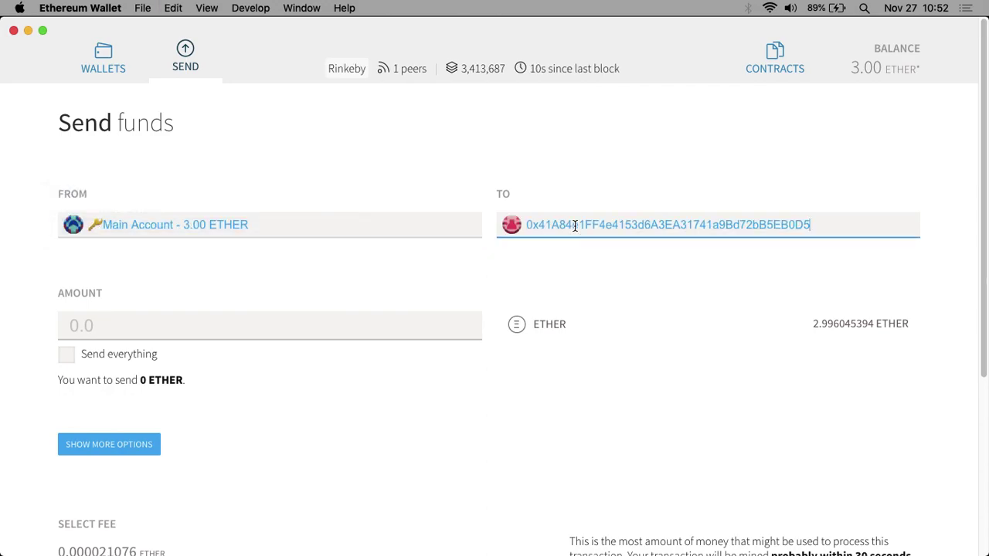
- Enter 1 ether, set the fee to fastest, and submit to reach the confirmation screen
left_click(267, 318)
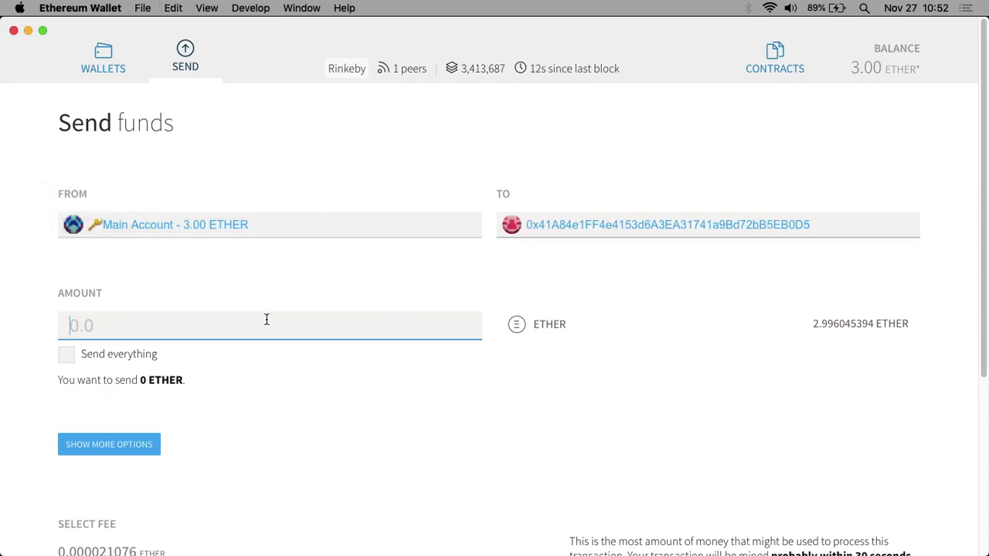
type("1")
left_click(352, 403)
scroll(351, 404, "down", 5)
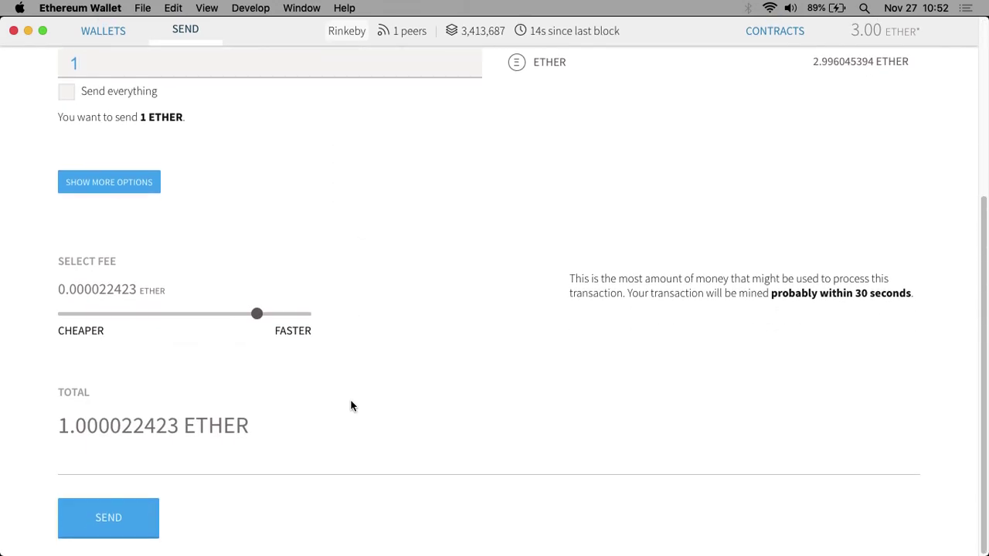
left_click_drag(258, 314, 311, 316)
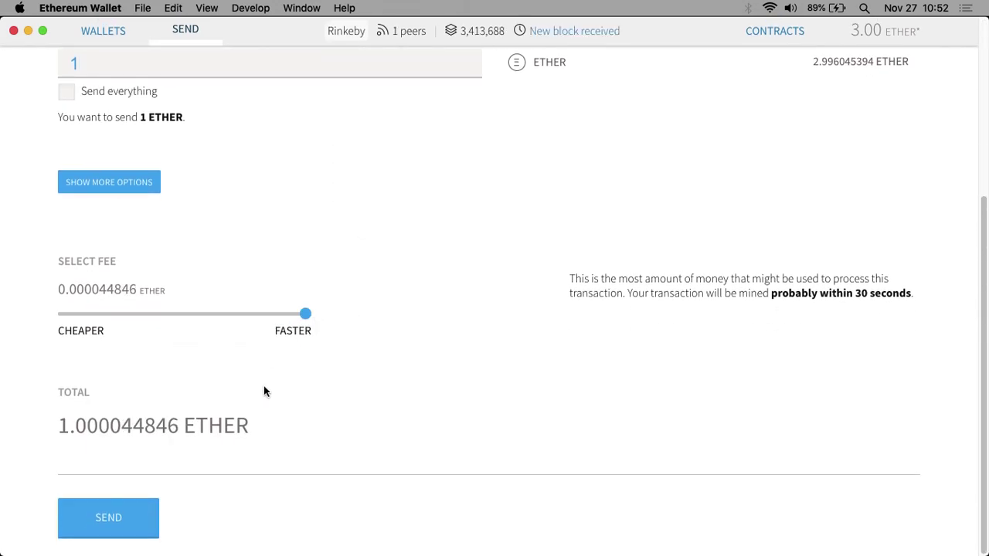
left_click(123, 526)
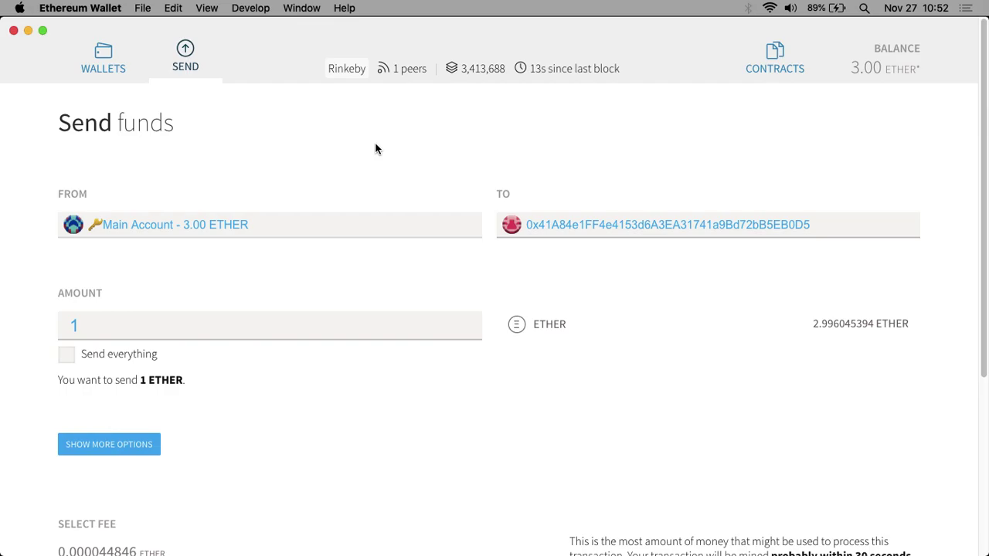
left_click_drag(284, 49, 243, 5)
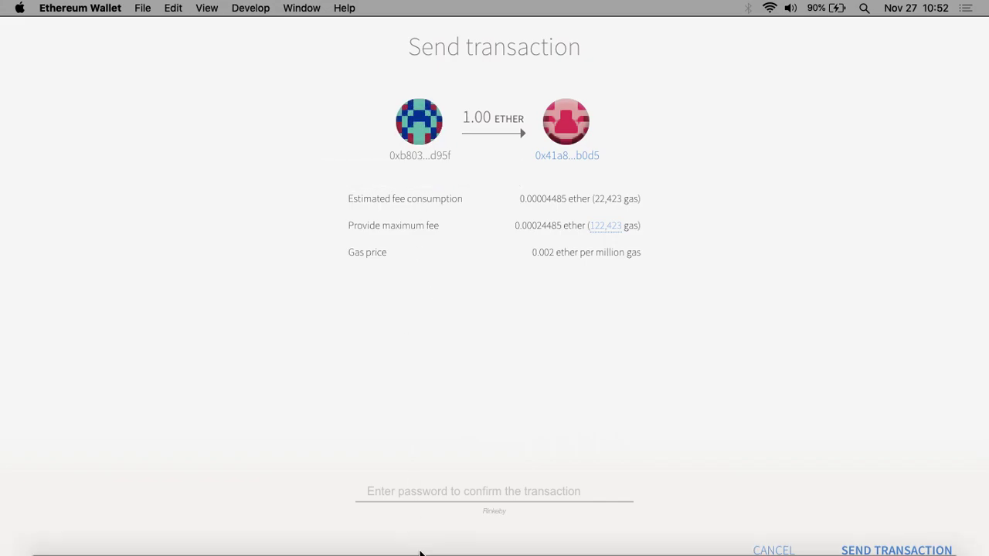
- Enter the account password to confirm sending 1 ether to Alice's contract
left_click(425, 491)
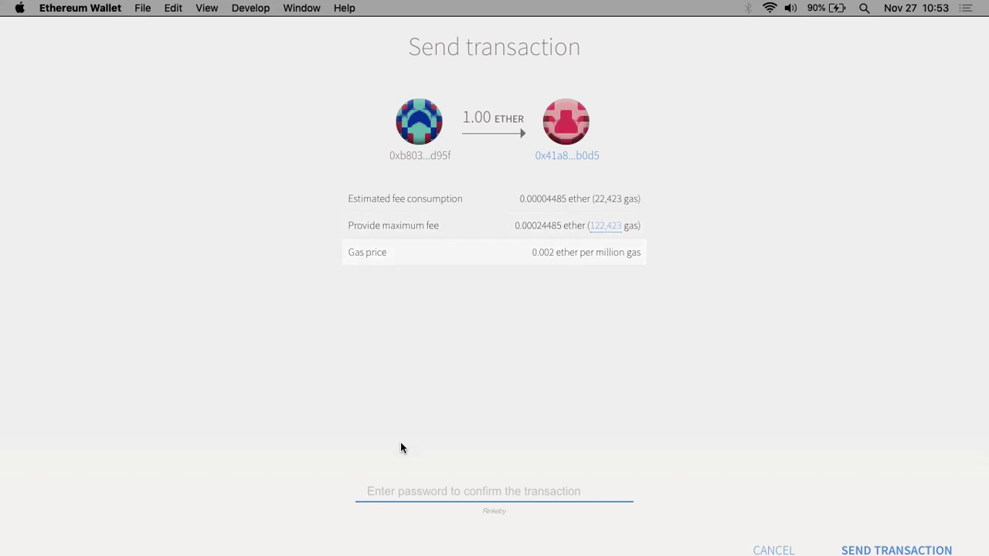
type("*****")
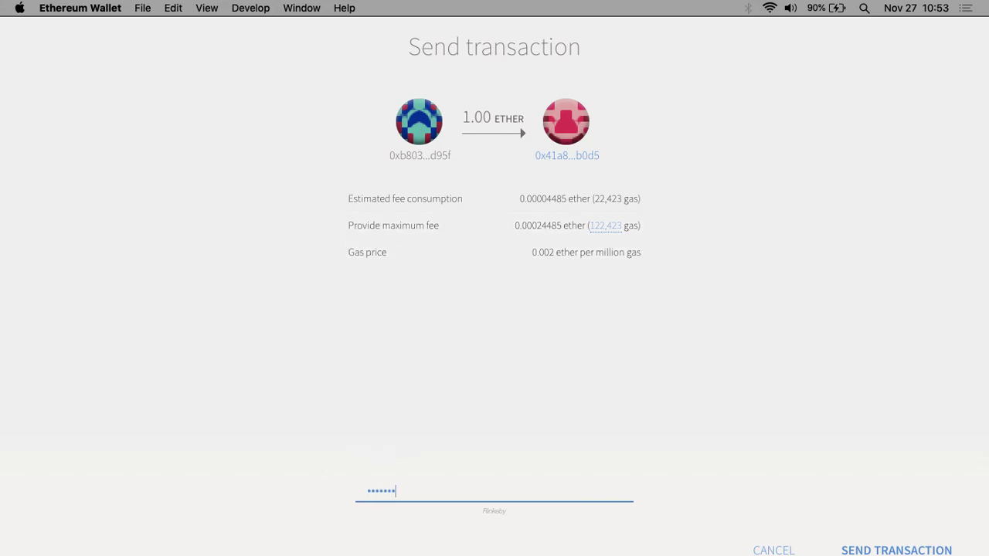
key("Return")
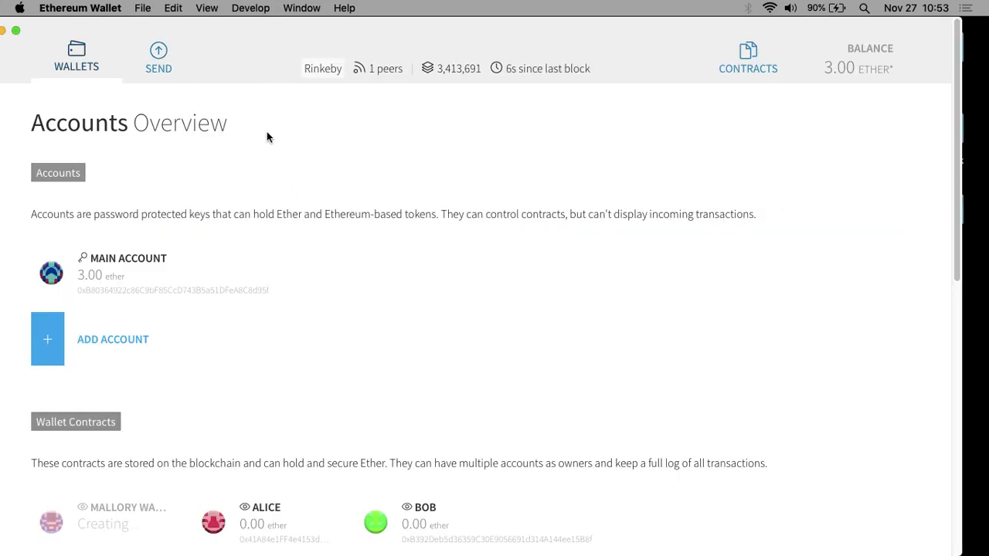
- Copy the Bob wallet contract's address, accepting the test-network warning
scroll(267, 137, "down", 10)
scroll(243, 212, "up", 10)
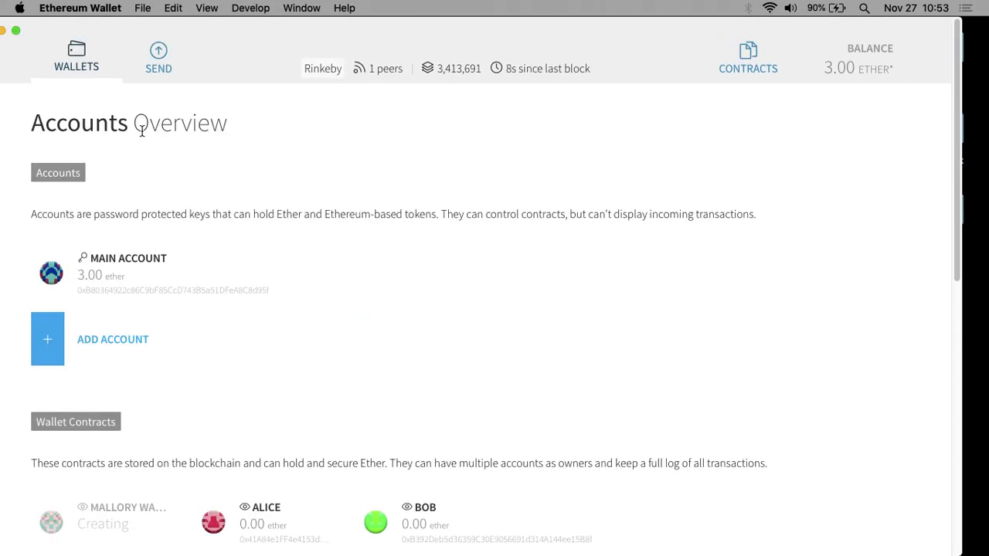
left_click(158, 58)
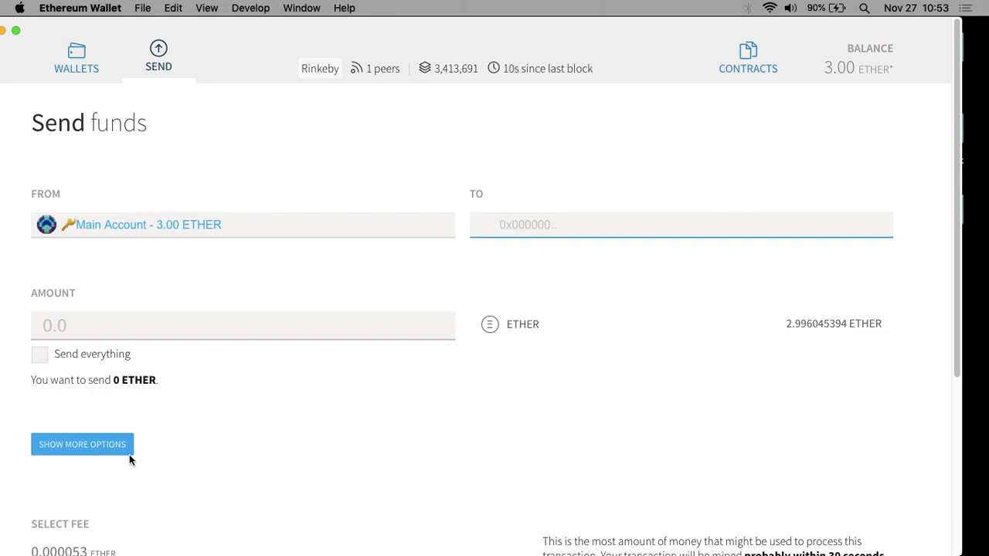
left_click(87, 49)
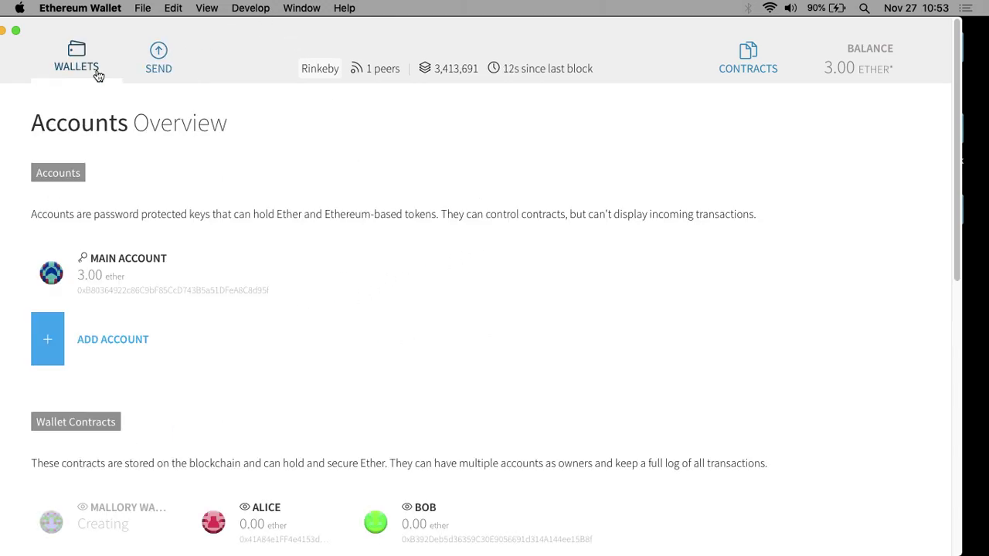
scroll(276, 359, "down", 5)
left_click(437, 331)
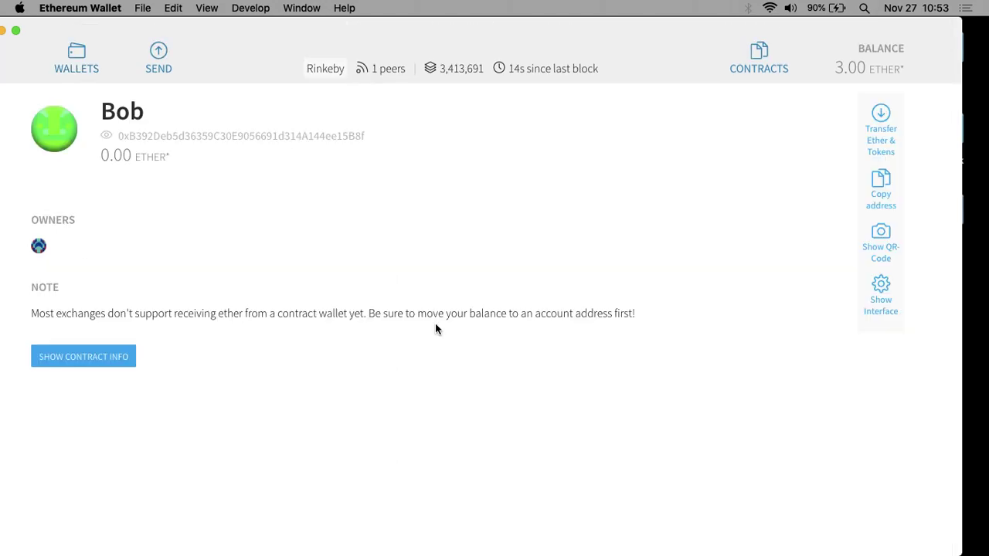
left_click(314, 135)
key("cmd+c")
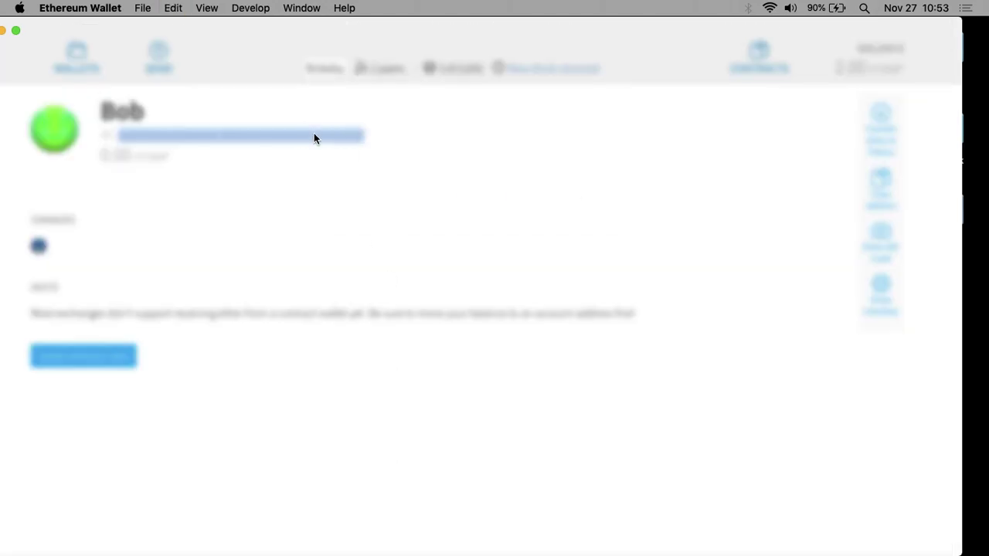
left_click(528, 213)
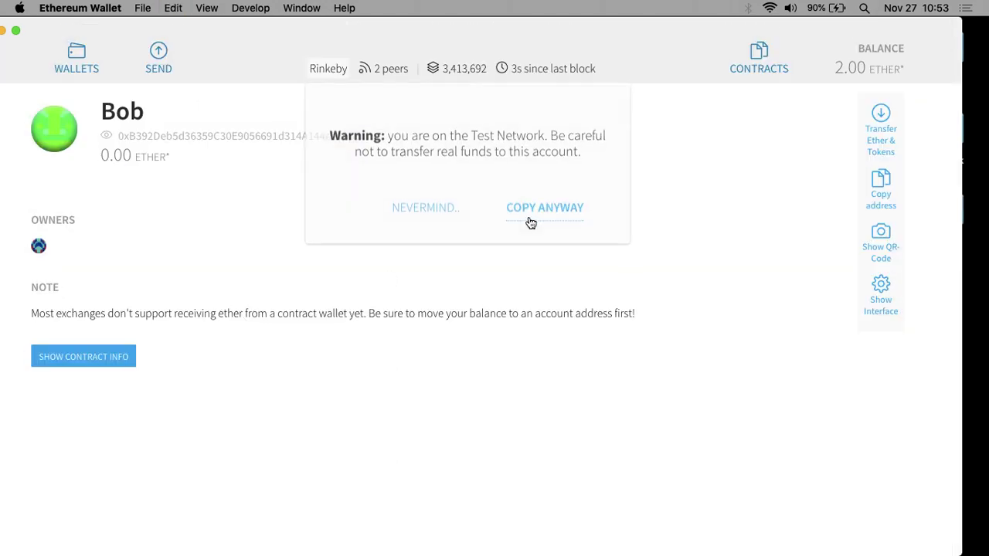
- Check on the overview that Alice holds 1.00 ether and Main Account 2.00 ether
left_click(72, 57)
scroll(263, 227, "down", 10)
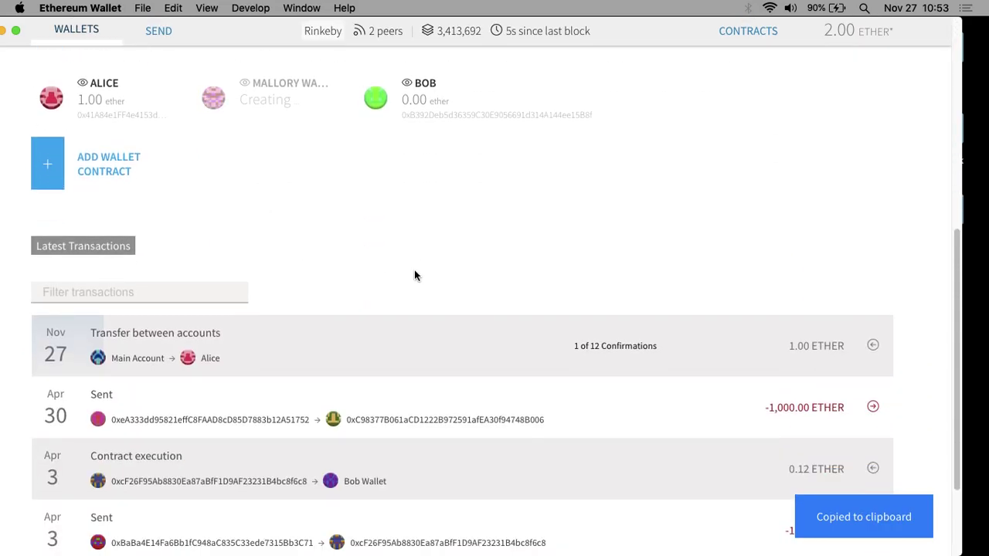
scroll(415, 274, "up", 2)
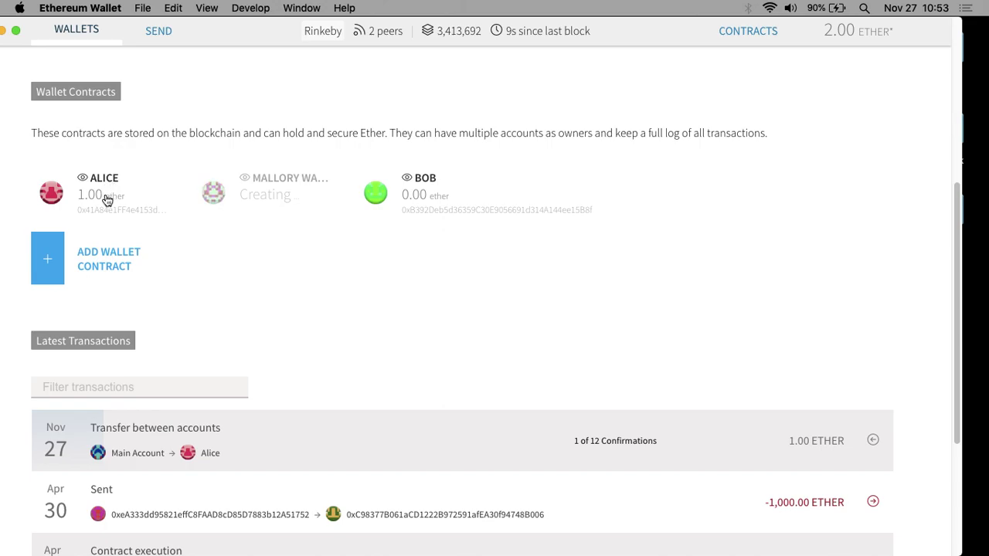
scroll(146, 177, "up", 5)
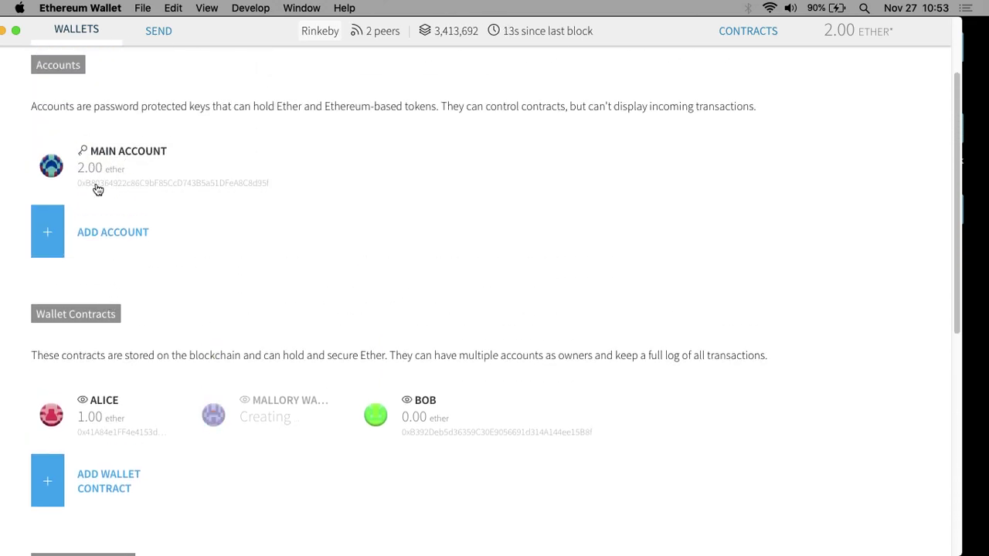
scroll(203, 218, "down", 3)
scroll(207, 221, "down", 1)
scroll(151, 154, "up", 1)
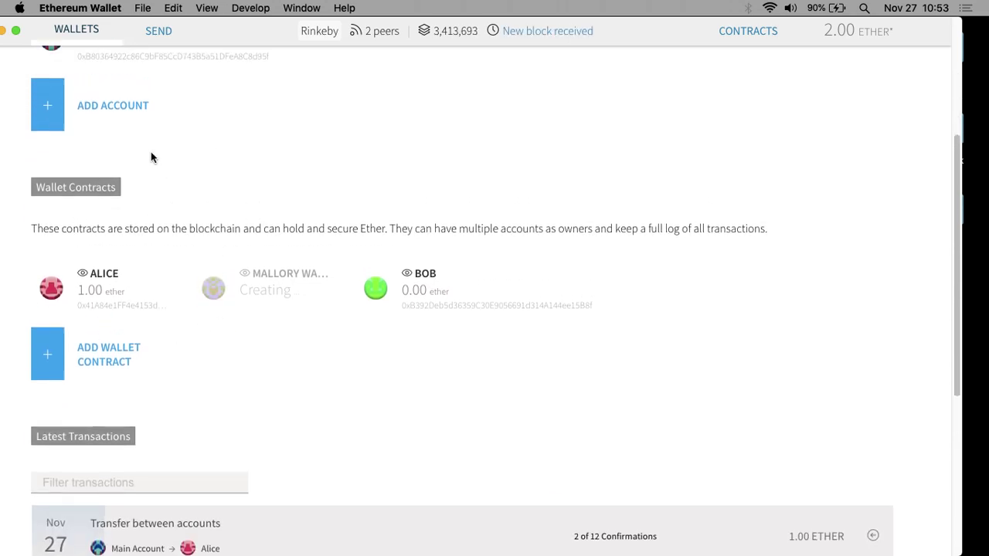
scroll(193, 123, "up", 2)
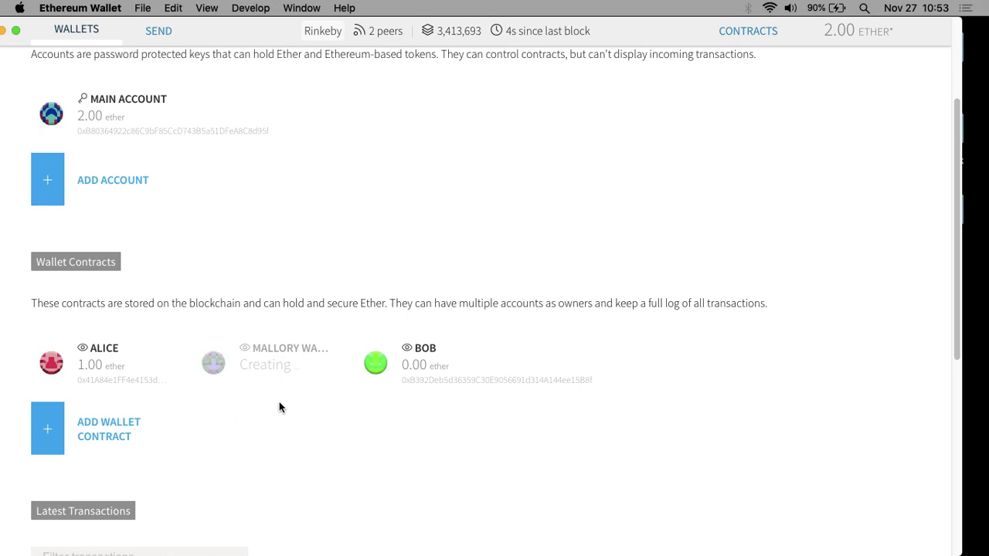
scroll(383, 409, "down", 1)
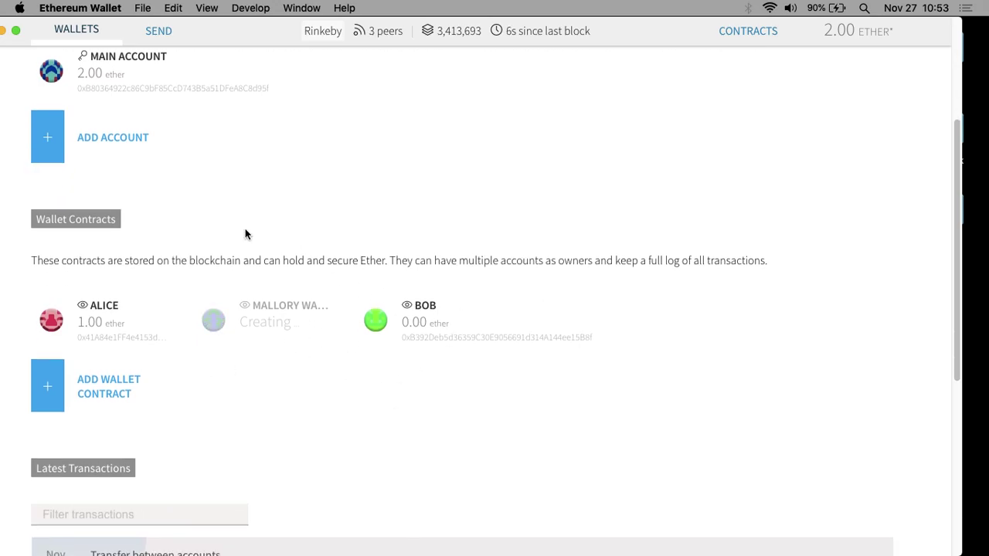
scroll(217, 139, "up", 4)
left_click(160, 37)
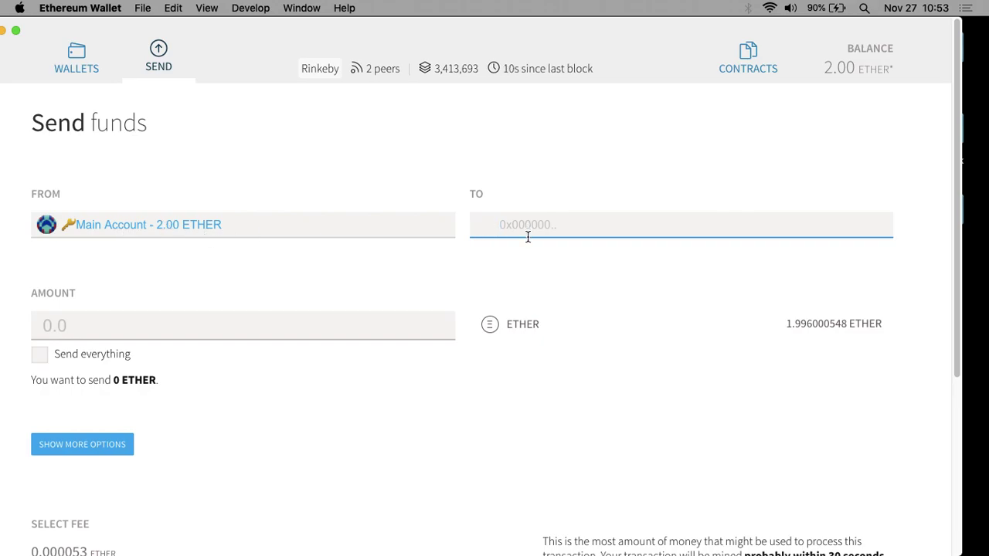
- Fill in a 1 ether transfer to Bob's pasted contract address at the fastest fee and submit
key("super+v")
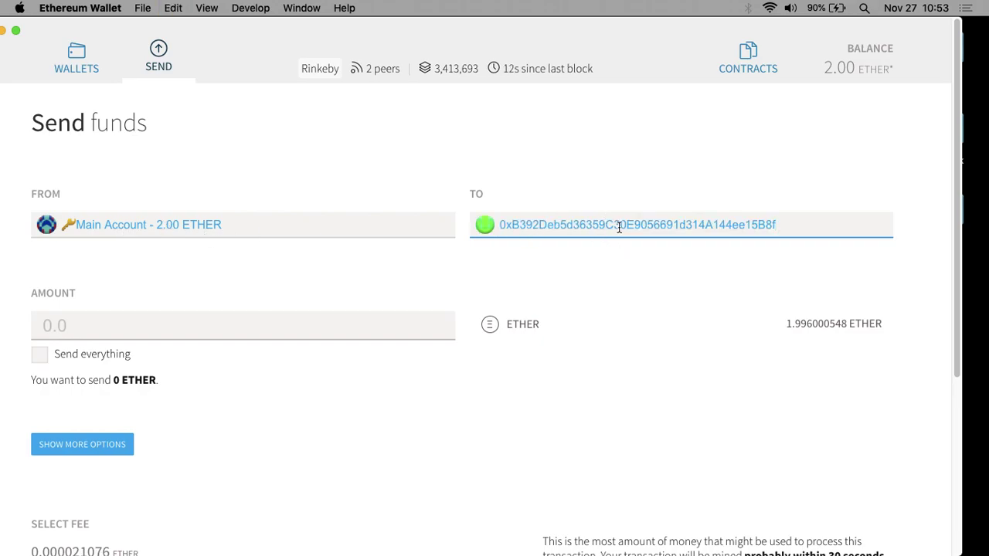
left_click(123, 330)
type("1")
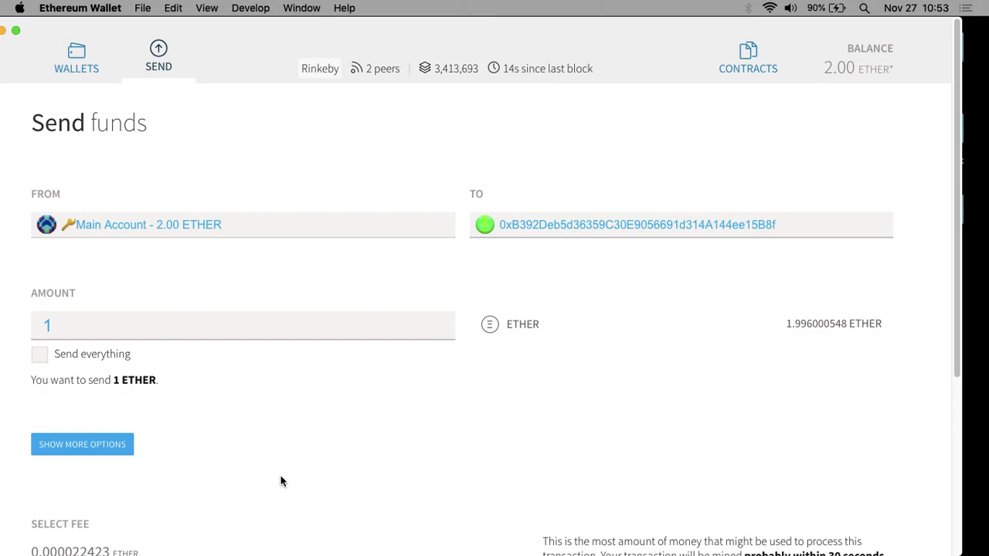
scroll(221, 435, "down", 5)
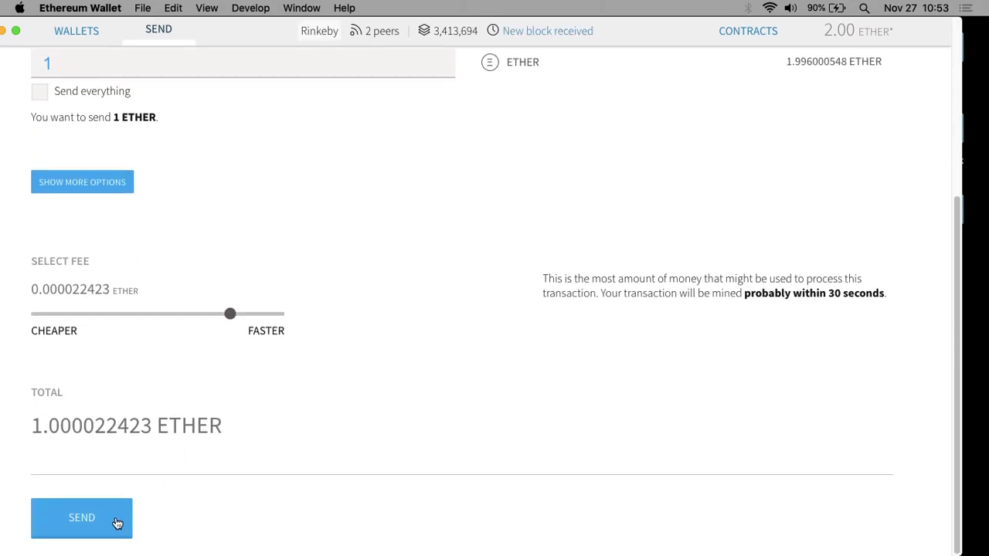
left_click_drag(229, 314, 279, 314)
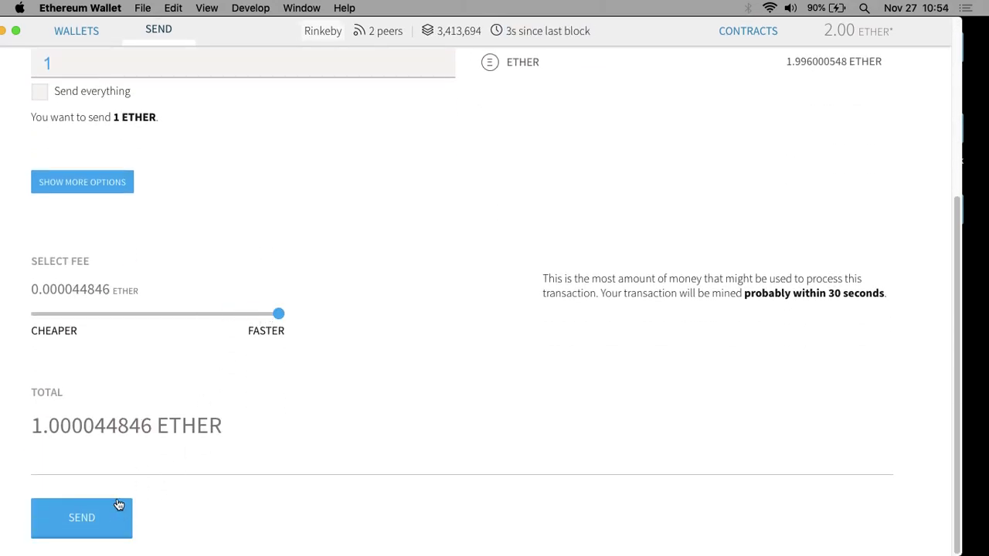
left_click(103, 516)
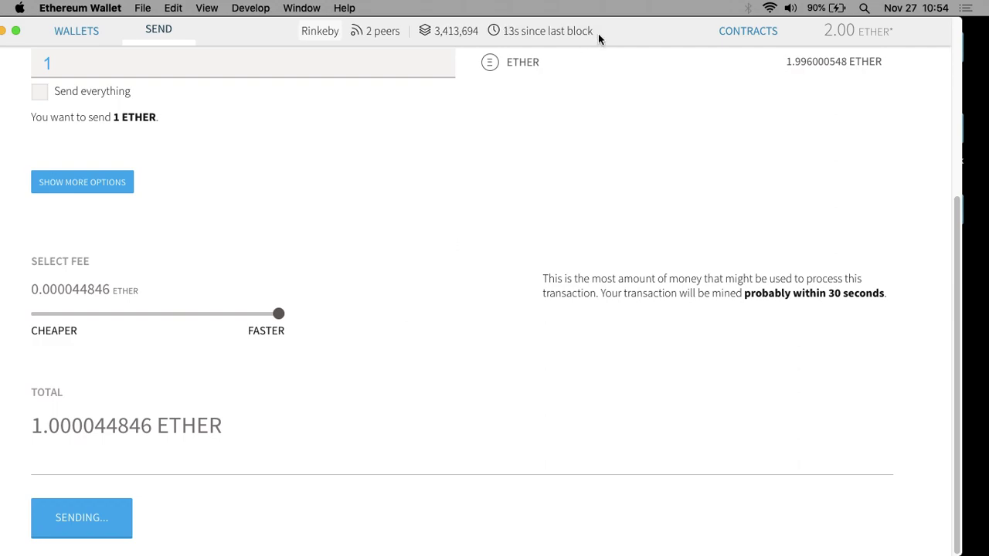
- Confirm the transfer by entering the account password and sending the transaction
left_click_drag(596, 31, 653, 17)
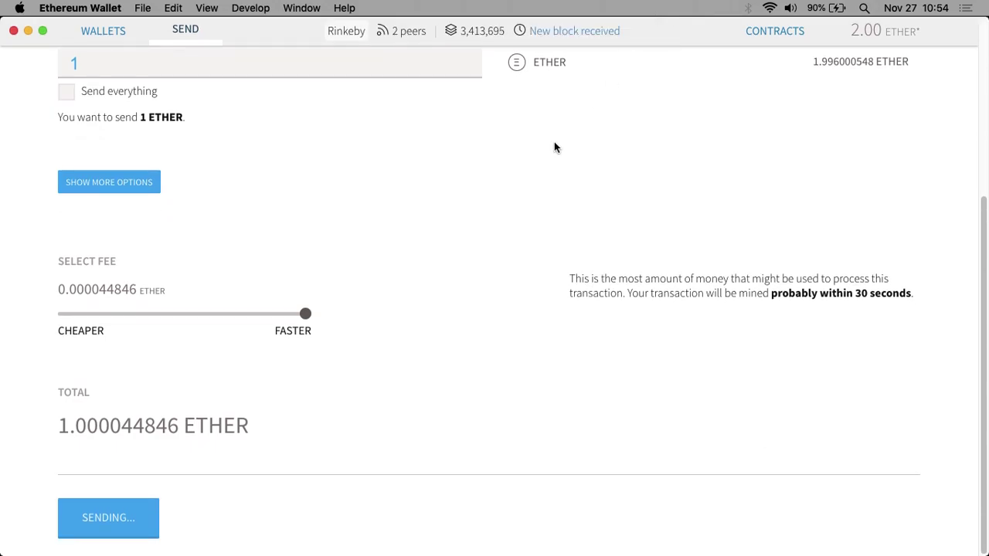
key("super+Tab")
key("super+Tab")
key("super+Tab")
key("super+Tab")
key("super+Tab")
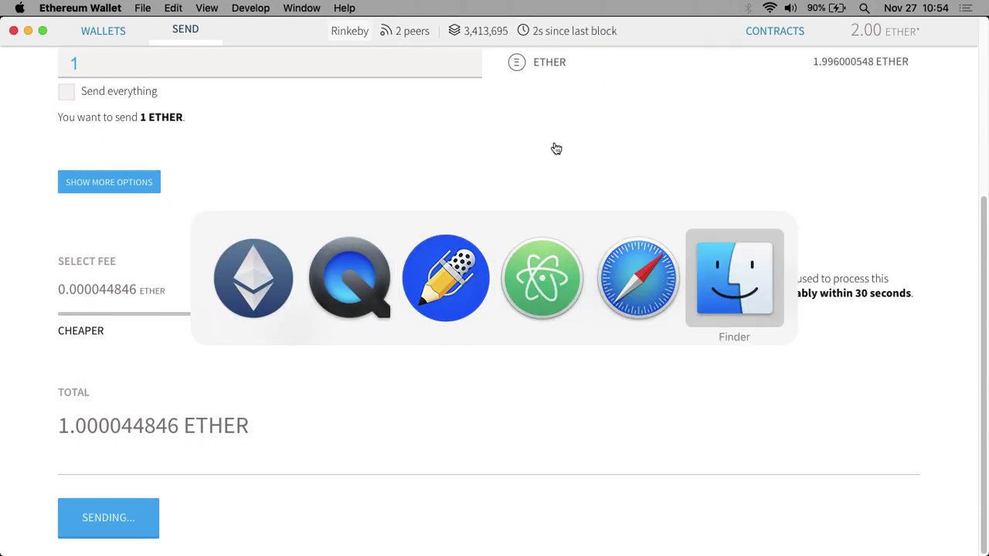
key("super+Tab")
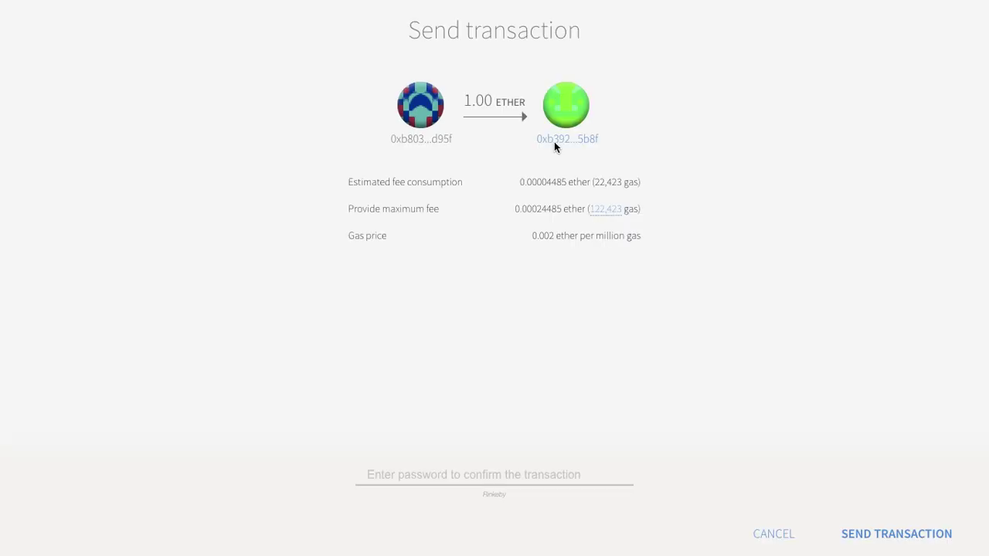
left_click(422, 475)
type("••")
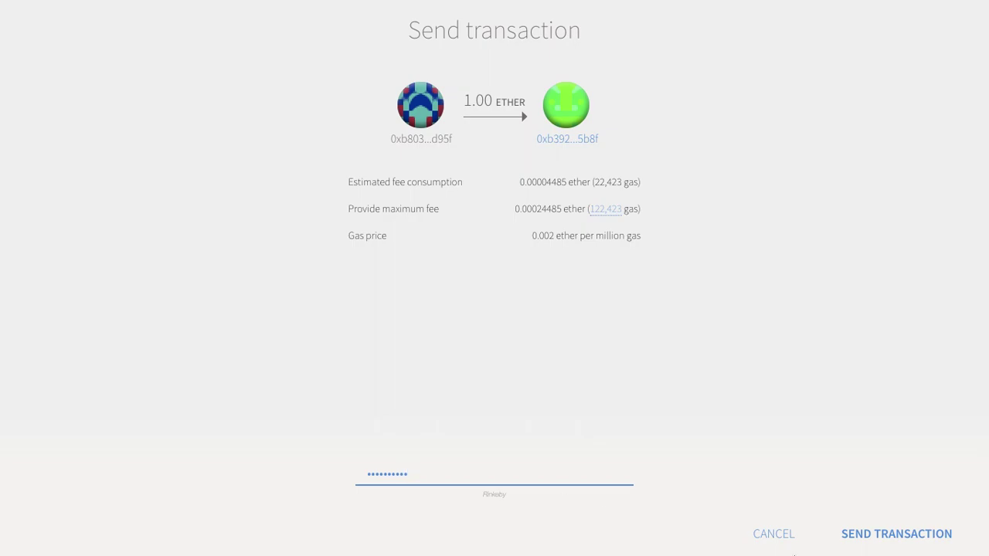
type("••••••••")
left_click(879, 533)
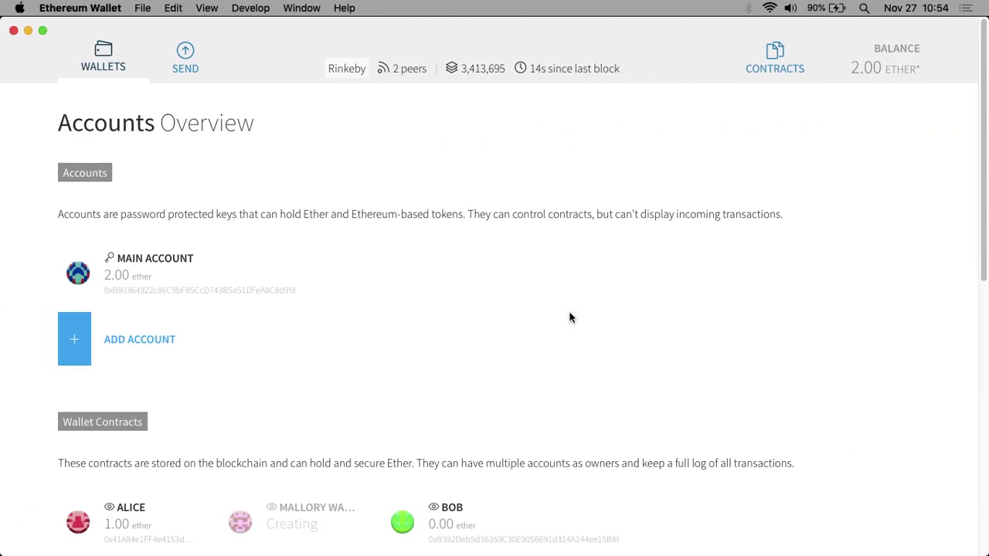
- Scroll the overview until Bob's contract shows 1.00 ether and Main Account 1.00 ether
scroll(387, 302, "down", 1)
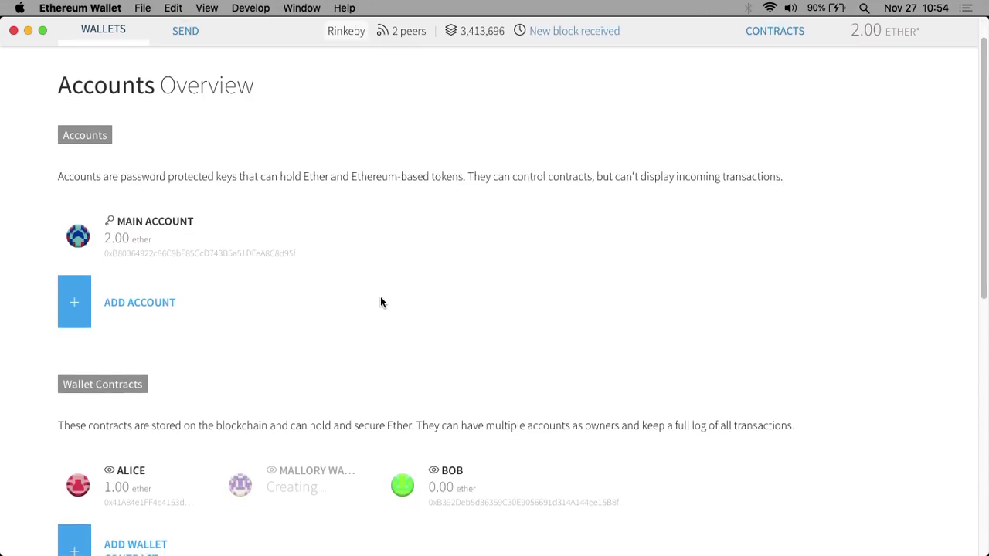
scroll(427, 214, "down", 5)
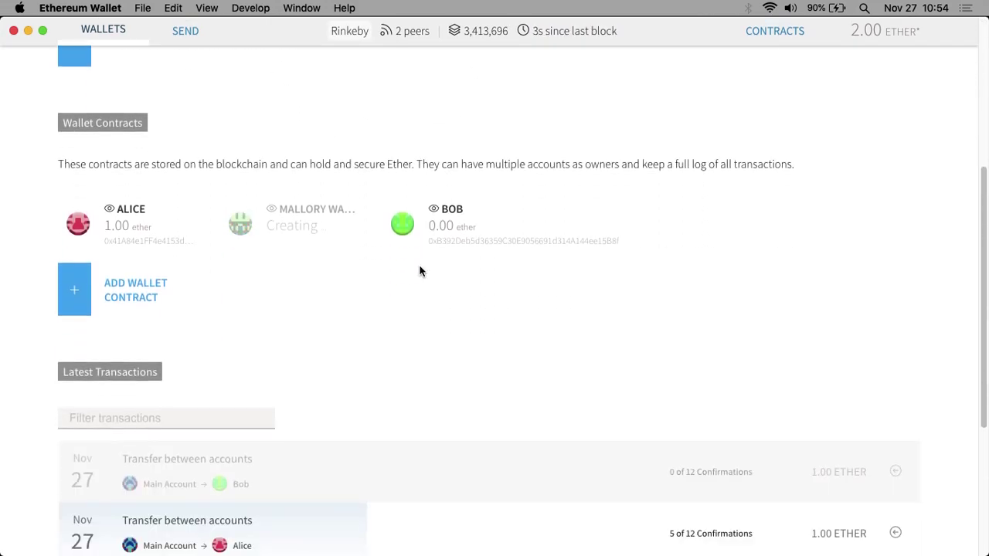
scroll(443, 384, "up", 6)
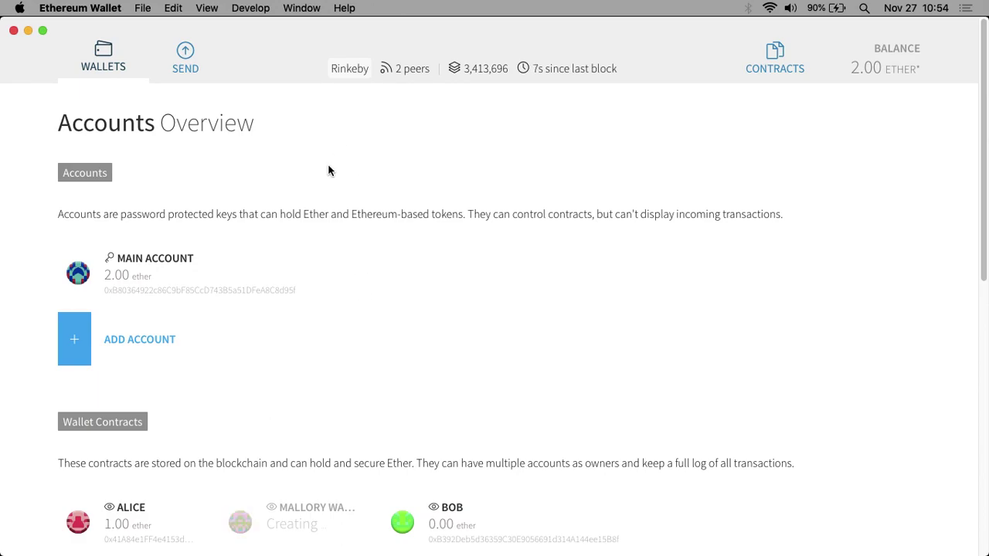
scroll(503, 340, "down", 2)
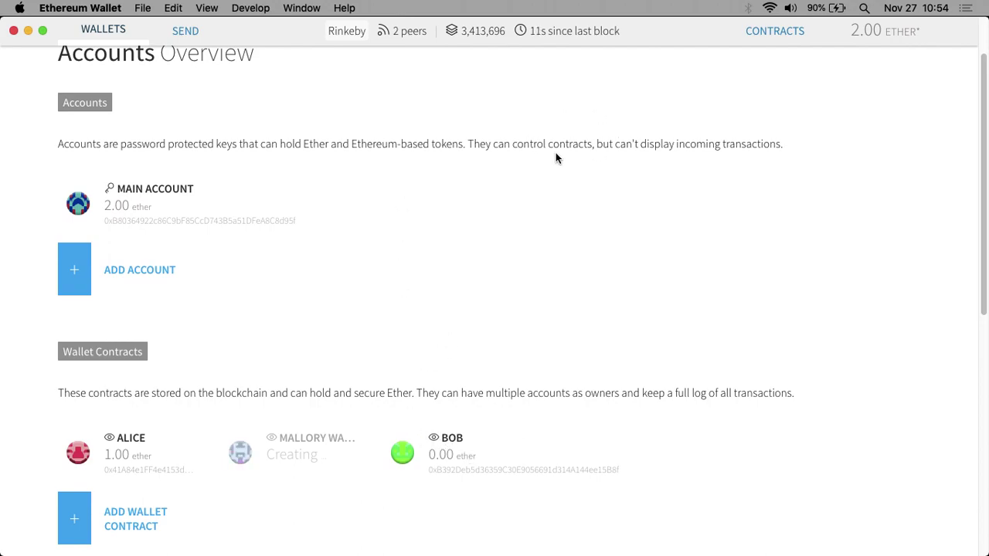
scroll(389, 238, "up", 2)
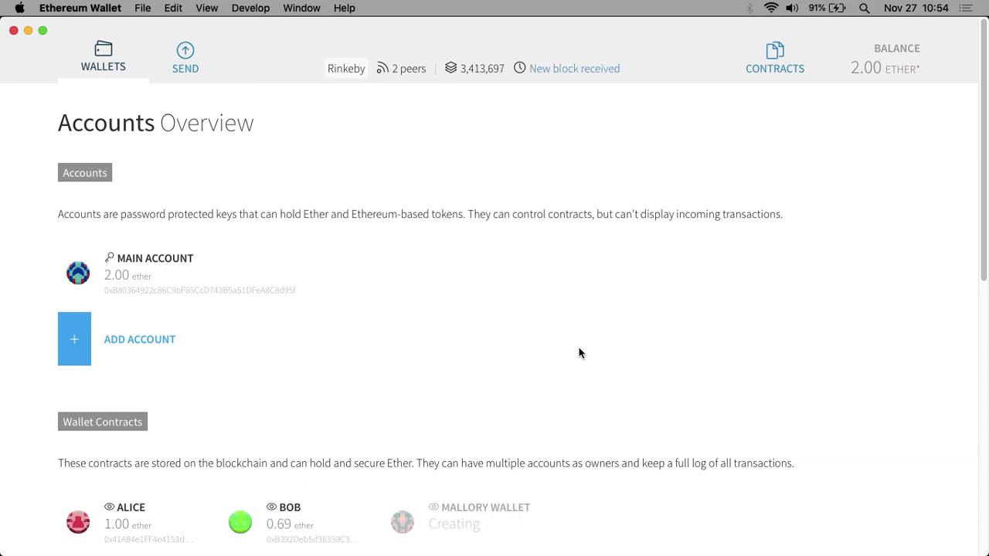
scroll(623, 390, "down", 1)
scroll(623, 395, "down", 2)
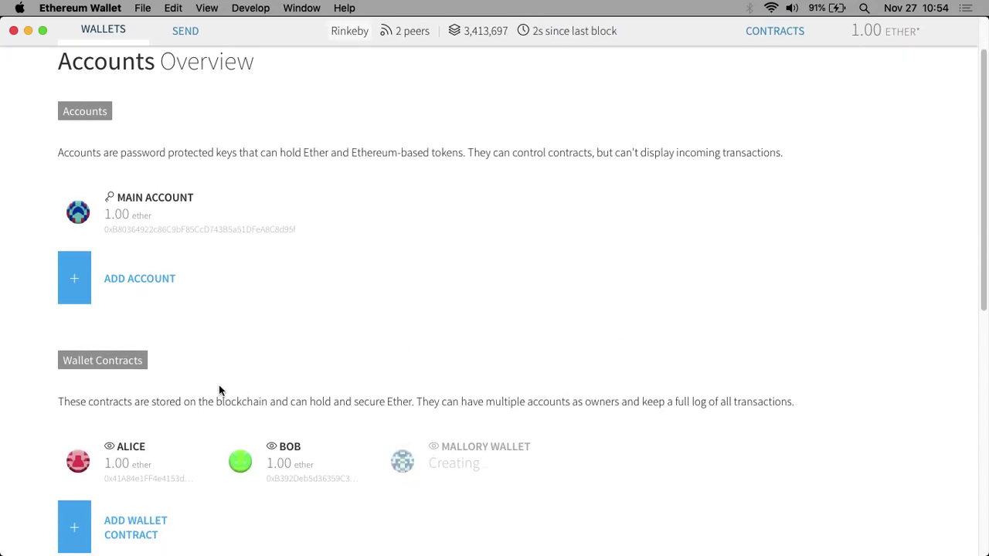
scroll(218, 390, "up", 1)
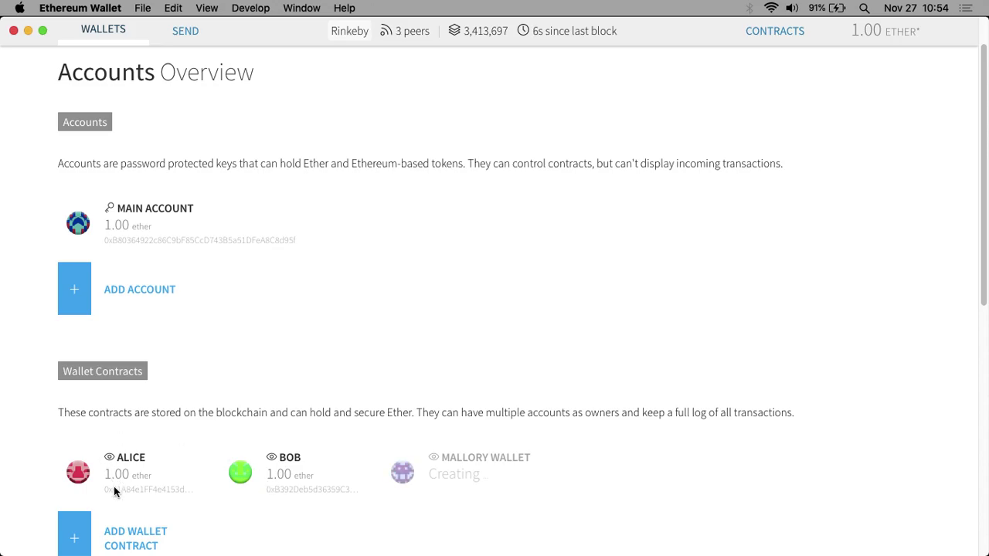
- Copy the Main Account address from its detail page, past the test-network warning
left_click(186, 246)
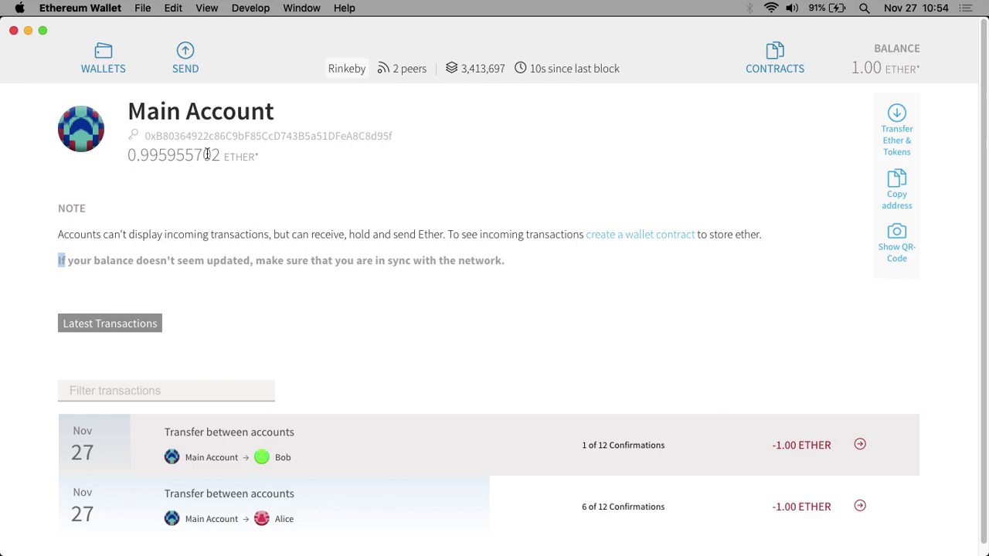
left_click_drag(142, 158, 234, 160)
left_click(234, 160)
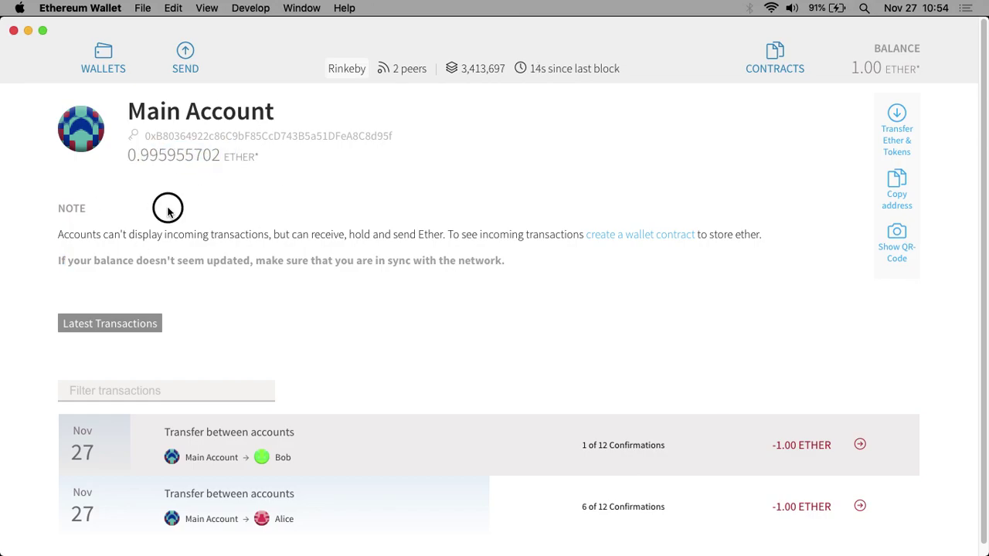
double_click(226, 136)
key("super+c")
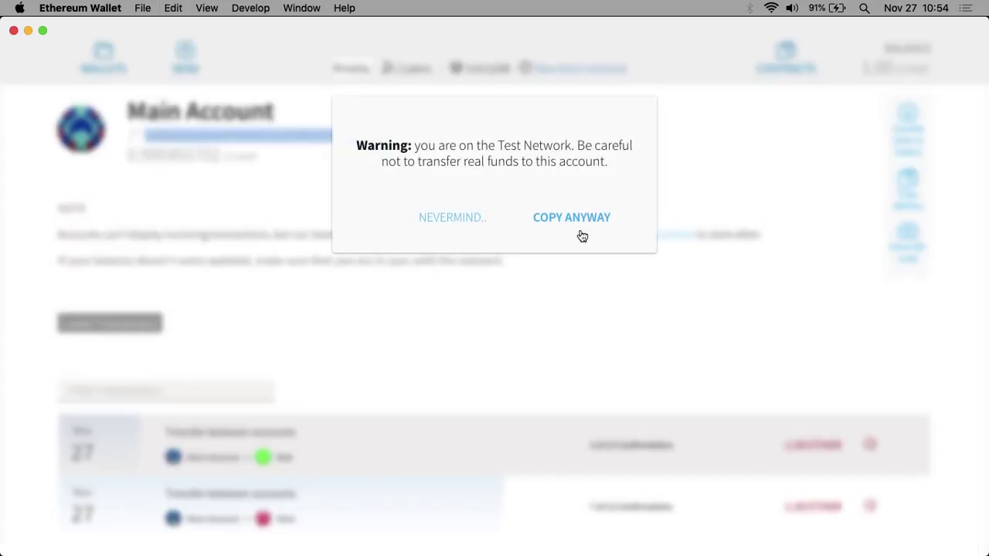
left_click(570, 220)
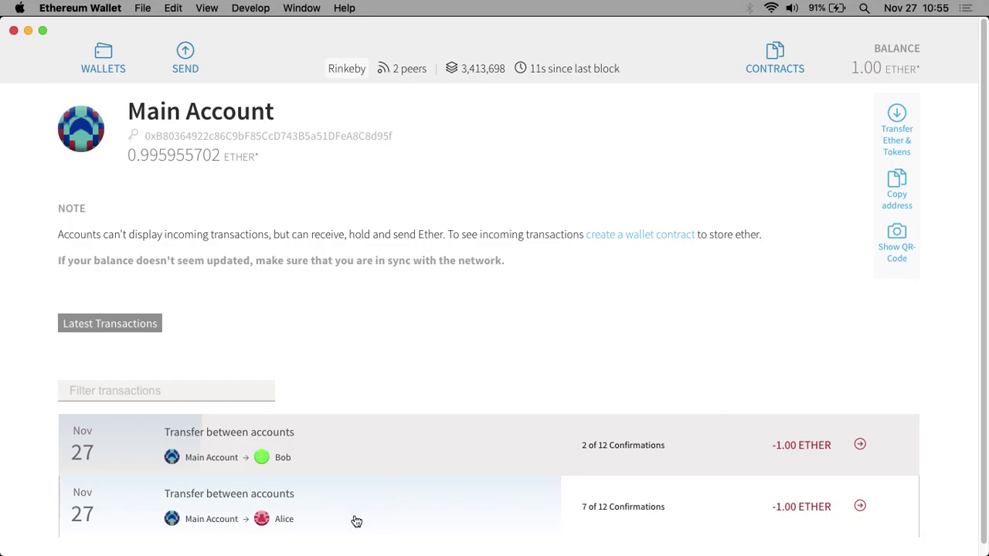
key("ctrl+Right")
key("ctrl+Right")
key("ctrl+Right")
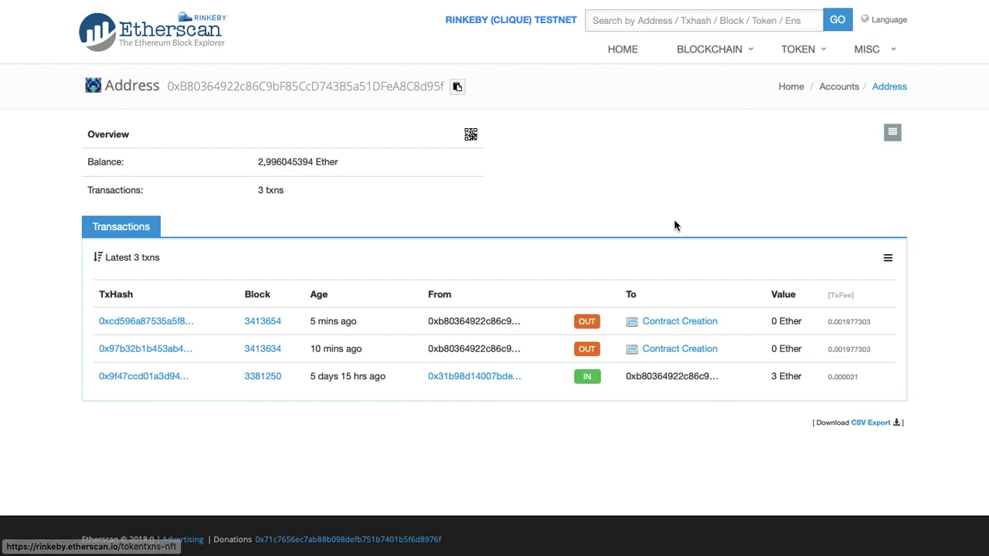
- Search Etherscan for the Main Account address, showing 0.995955702 Ether and two 1-ether transfers
left_click(653, 29)
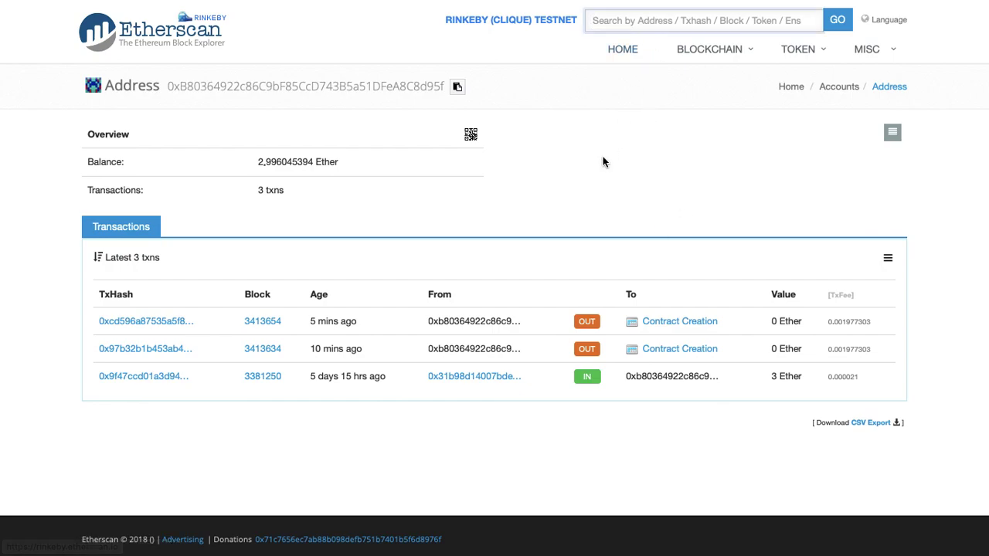
key("ctrl+v")
key("Return")
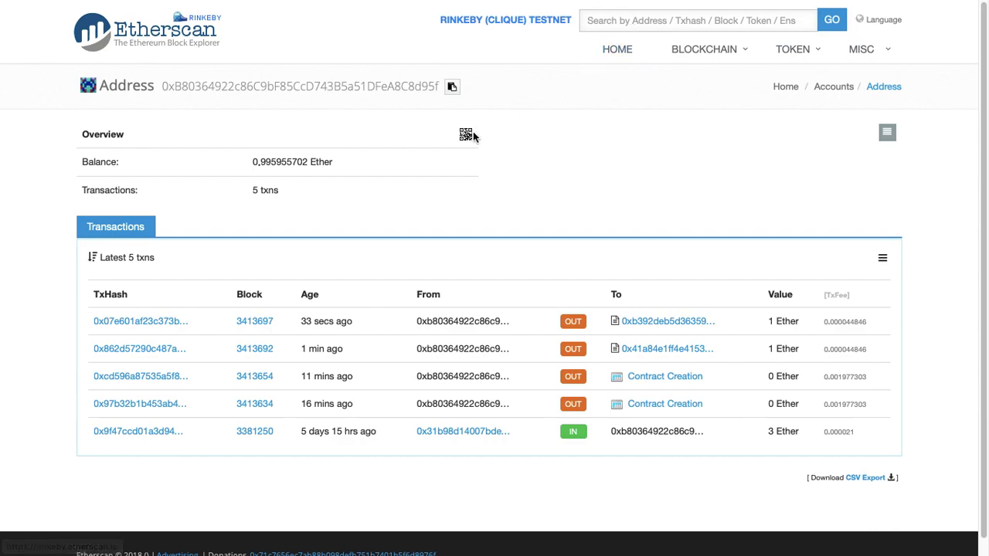
left_click(640, 23)
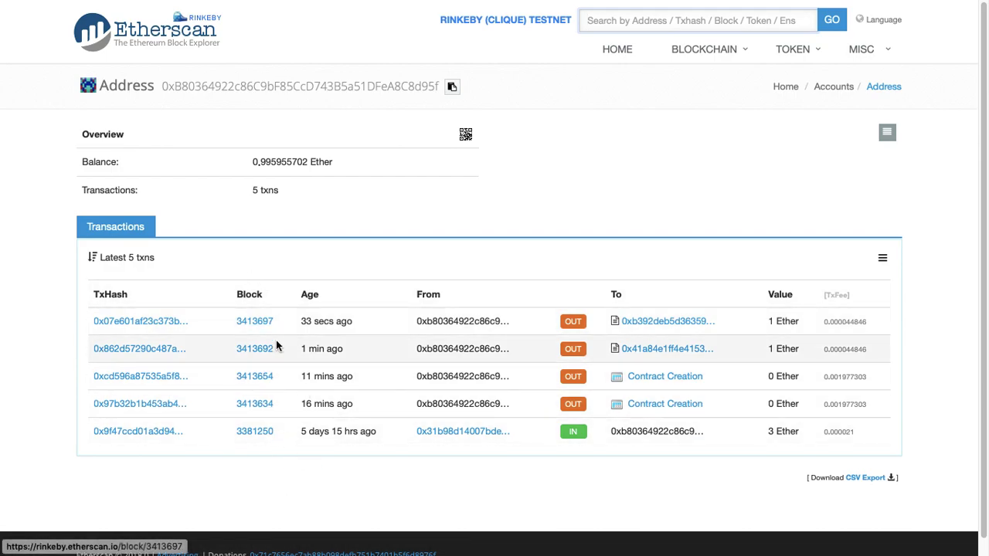
mouse_move(335, 432)
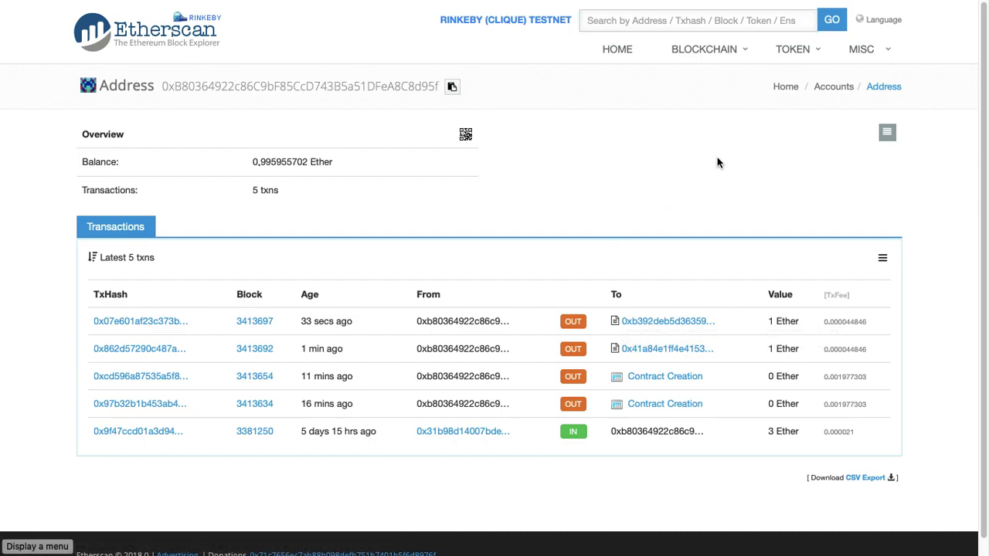
key("ctrl+Left")
key("ctrl+Left")
key("ctrl+Left")
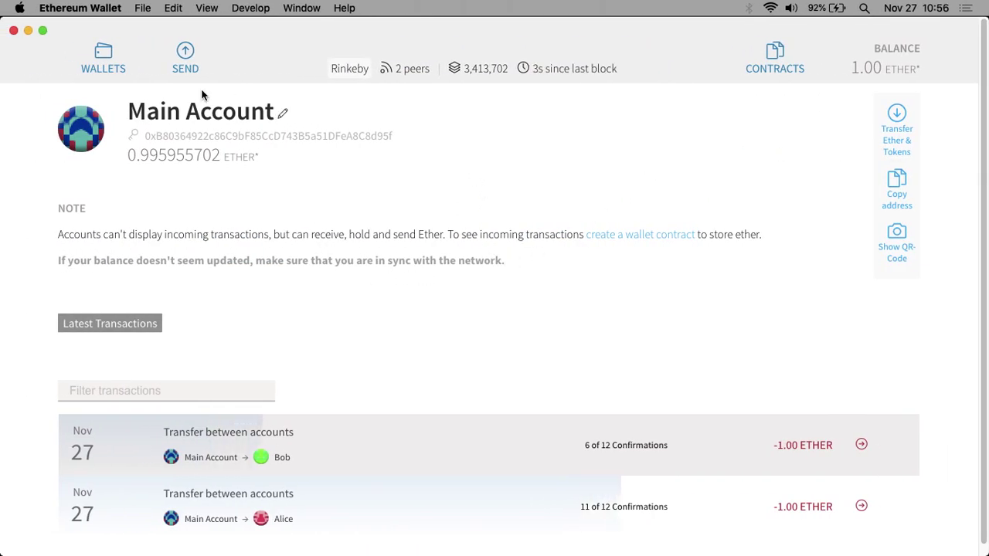
- Return to the wallets overview and make the wallet window full screen
left_click(105, 59)
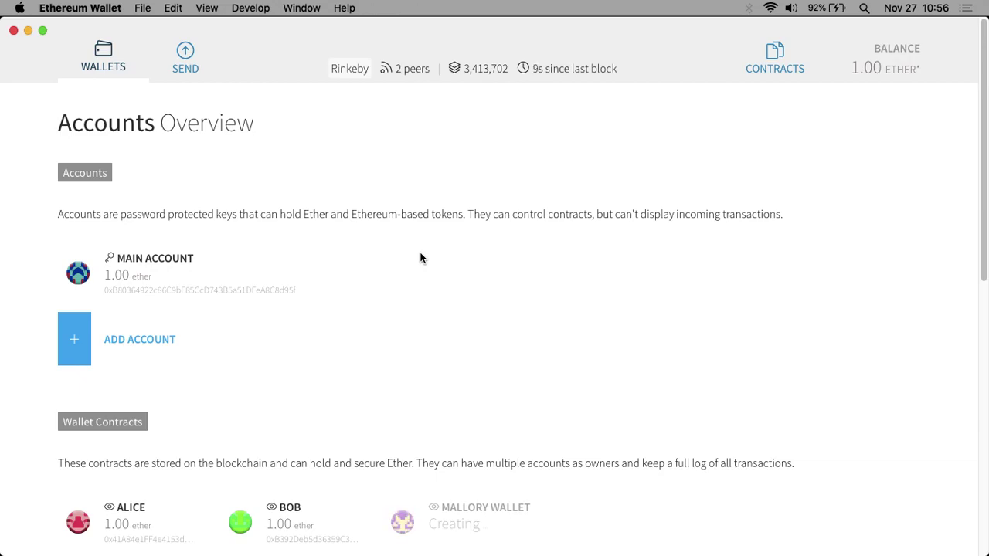
left_click(43, 31)
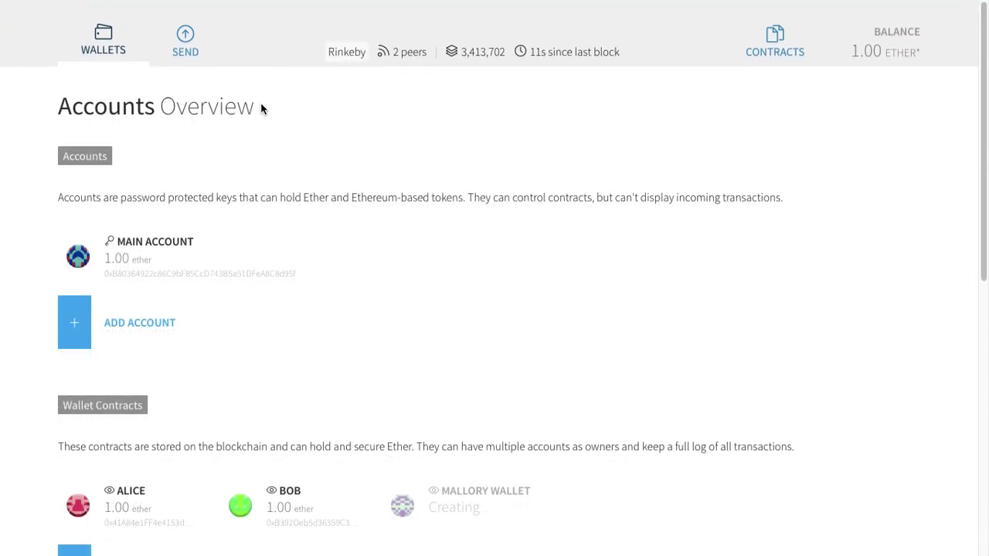